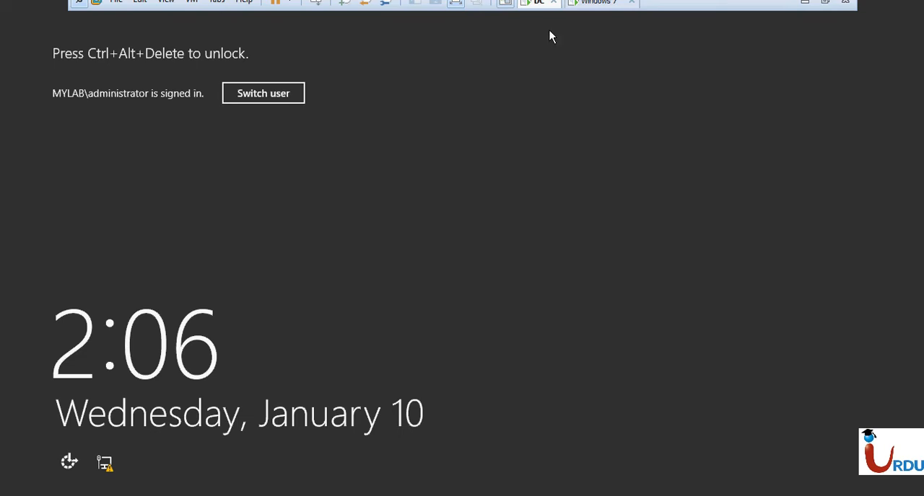
- Unlock the DC virtual machine by entering the domain administrator's account password
right_click(540, 7)
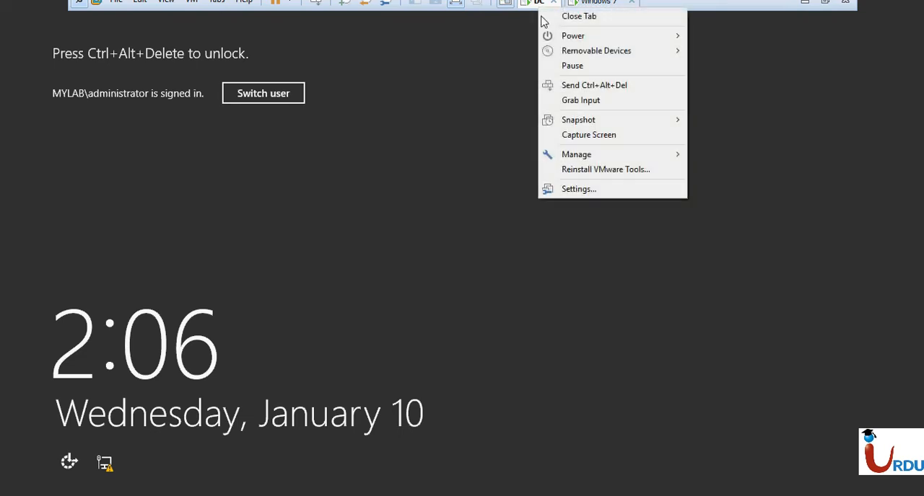
left_click(574, 91)
type("••••••••••••")
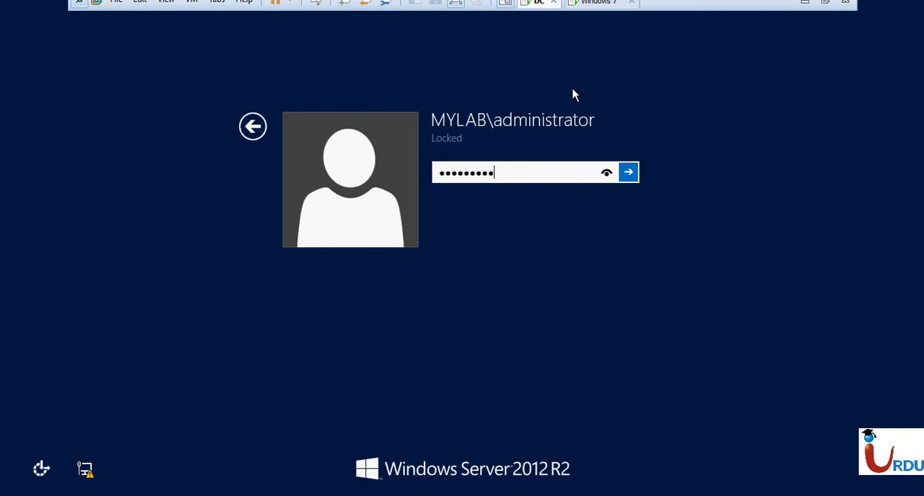
key("Return")
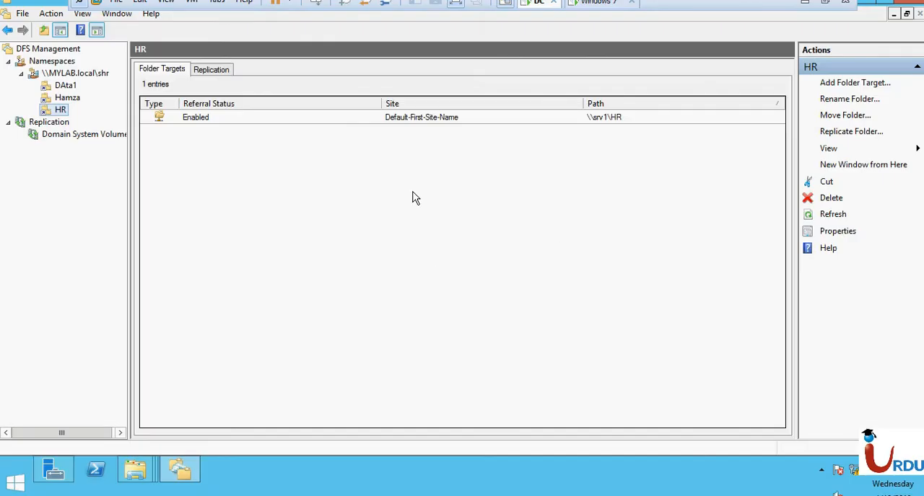
- Review the folder targets of the folders in the \\MYLAB.local\shr DFS namespace, ending on DAta1
left_click(69, 97)
left_click(64, 86)
left_click(60, 110)
left_click(65, 85)
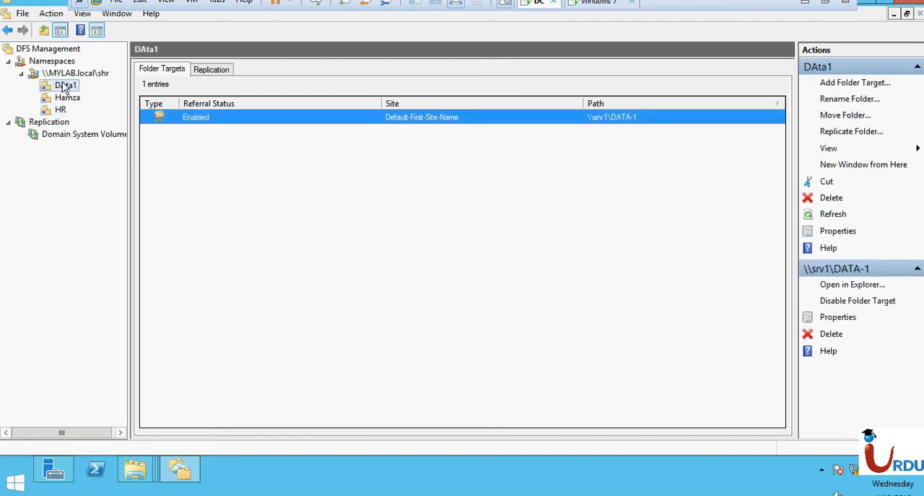
left_click(239, 243)
- Look over the server's Striped01 (E:), RAID-5 (G:) and Mirror01 (F:) drives in This PC
mouse_move(134, 470)
left_click(65, 401)
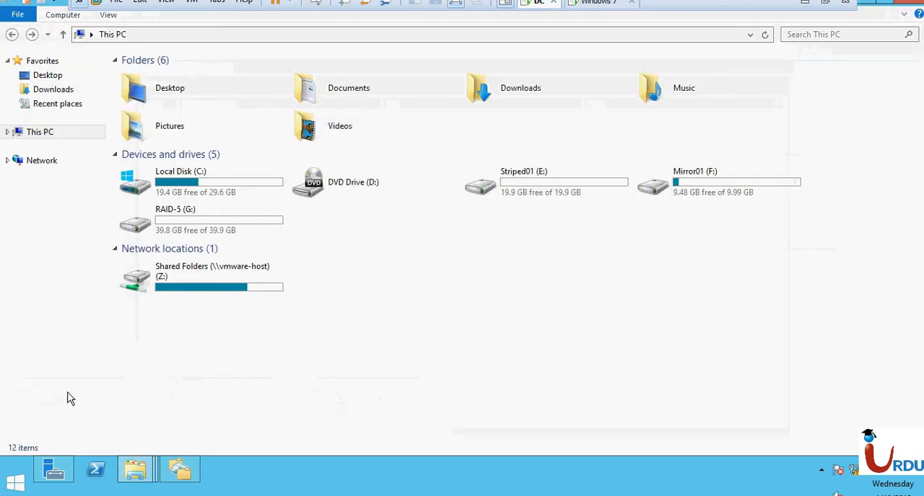
left_click(594, 189)
left_click(283, 226)
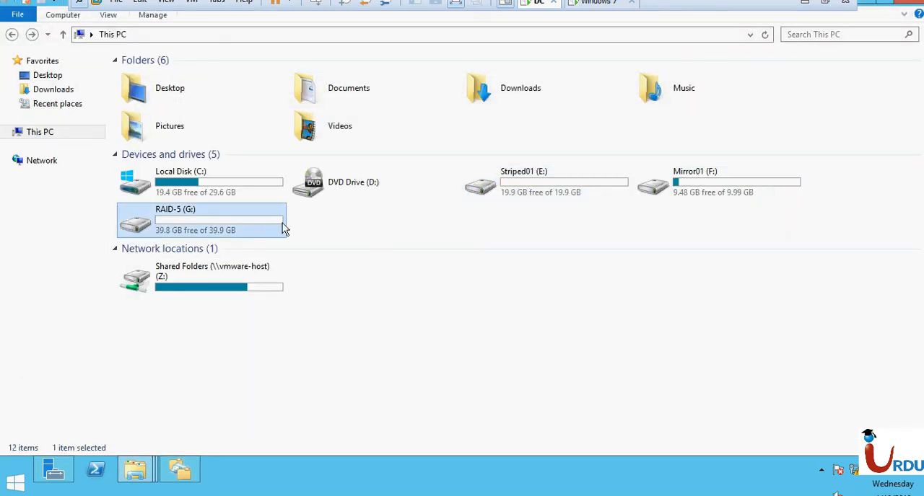
left_click(733, 197)
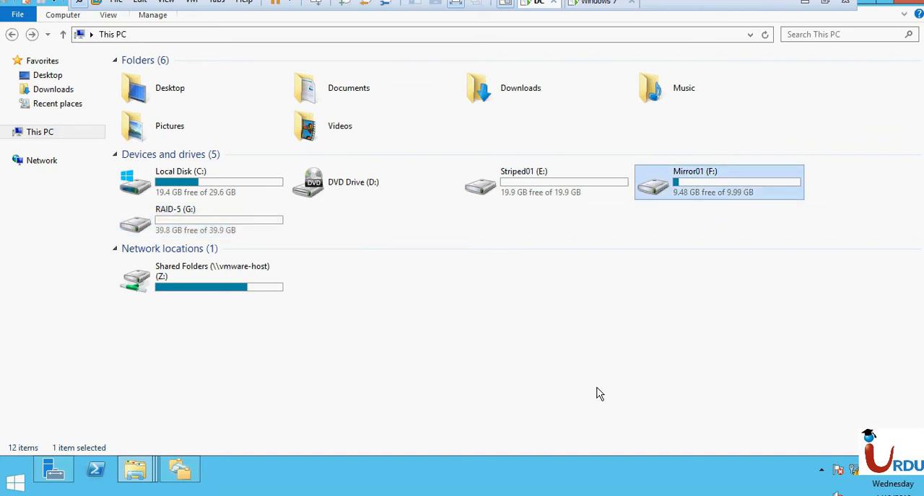
left_click(505, 371)
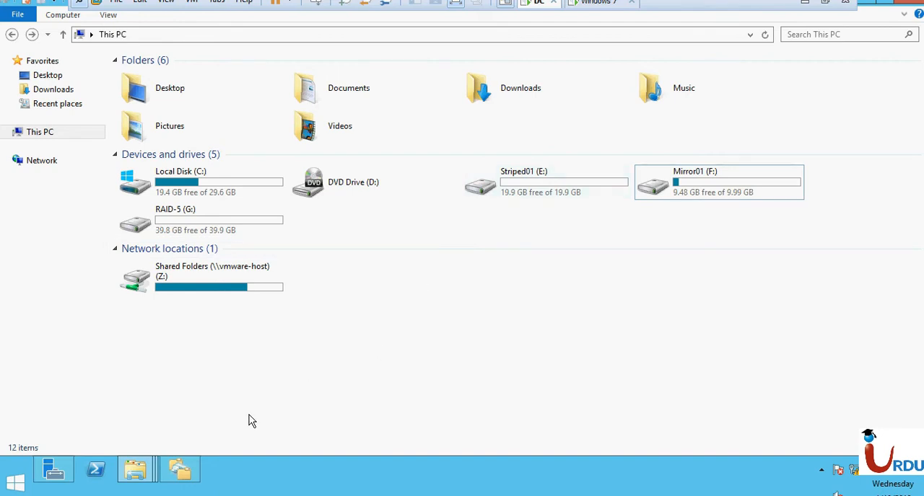
- Start adding roles and features from Server Manager, choosing a role-based installation on Srv1.MYLAB.local and continuing to the server roles
left_click(53, 470)
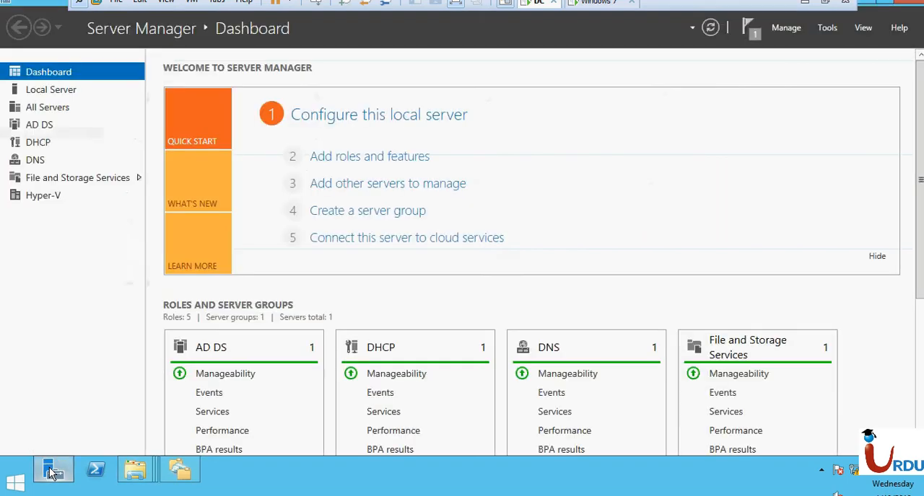
left_click(354, 156)
left_click(384, 373)
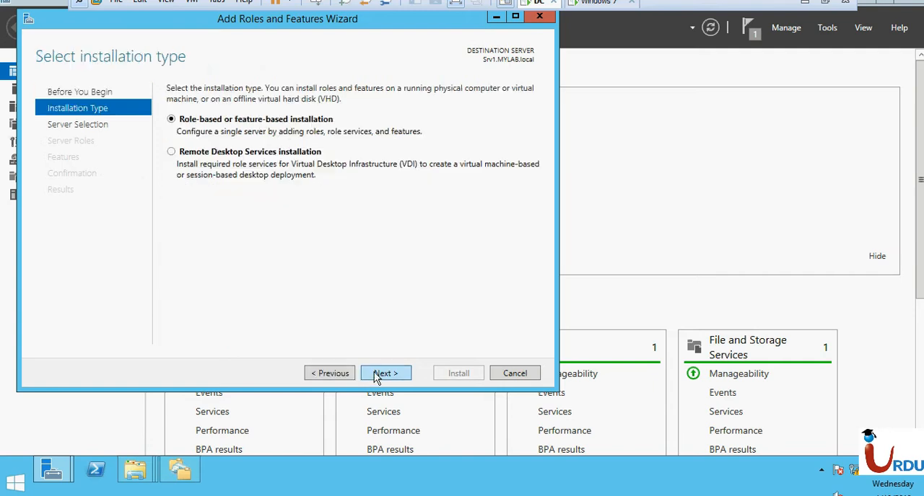
left_click(375, 378)
left_click(376, 378)
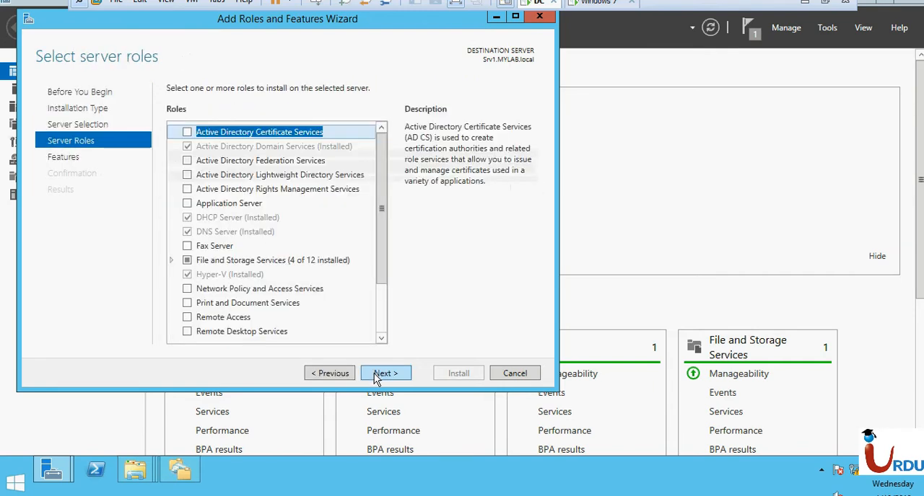
- Select File Server Resource Manager under File and iSCSI Services and include its required management tools
left_click(172, 260)
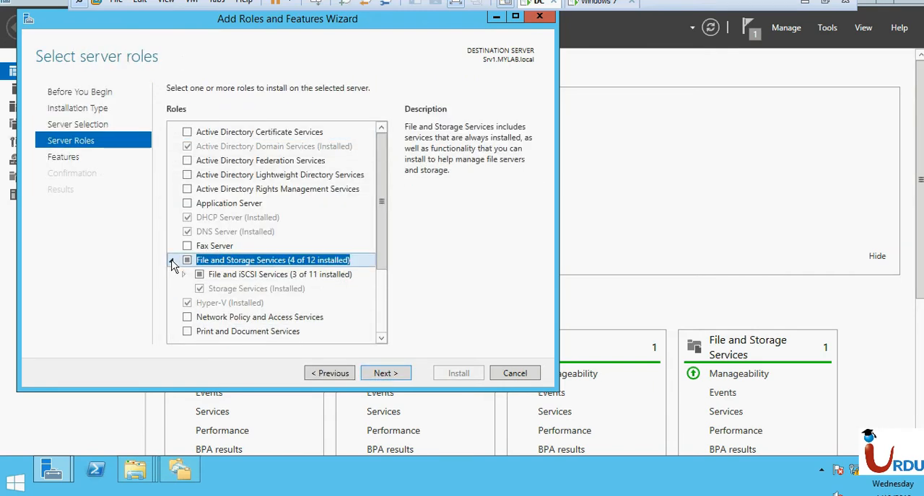
left_click(183, 275)
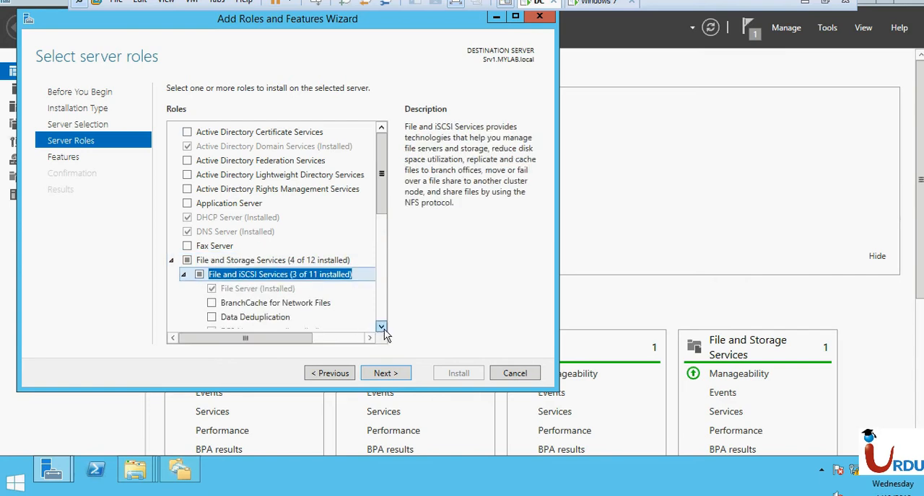
scroll(384, 329, "down", 5)
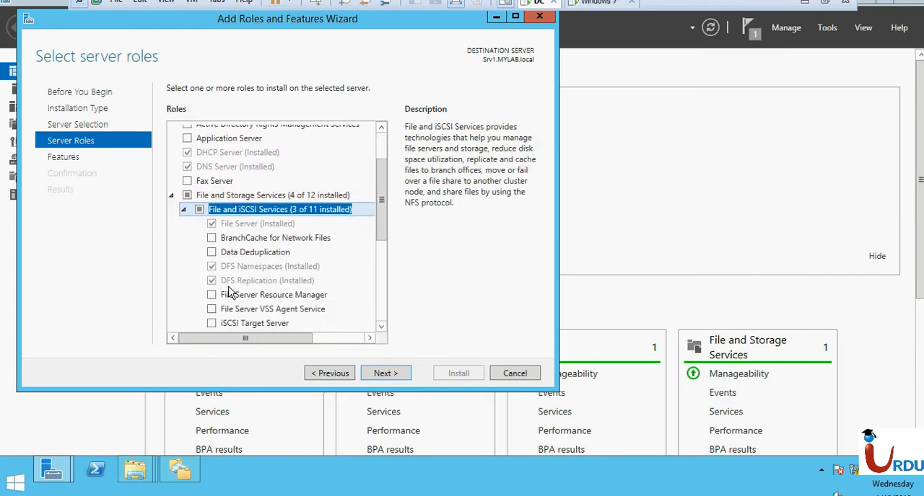
left_click(240, 282)
left_click(222, 298)
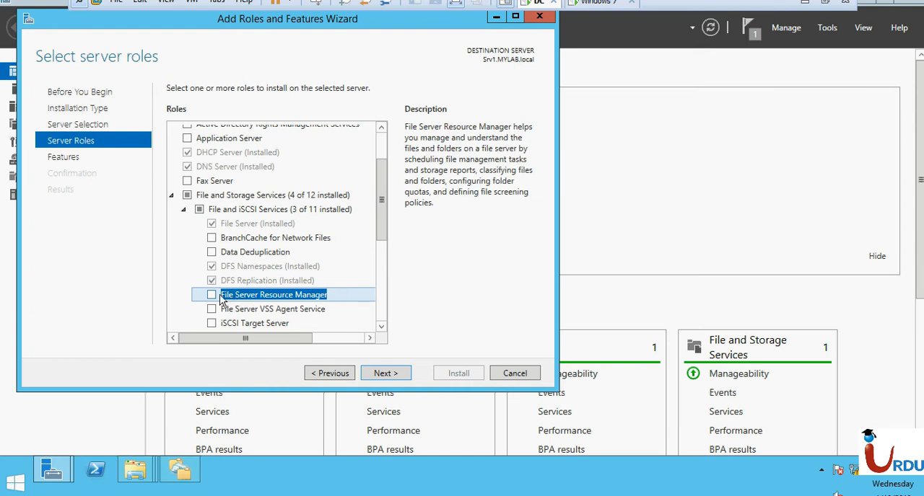
left_click(211, 296)
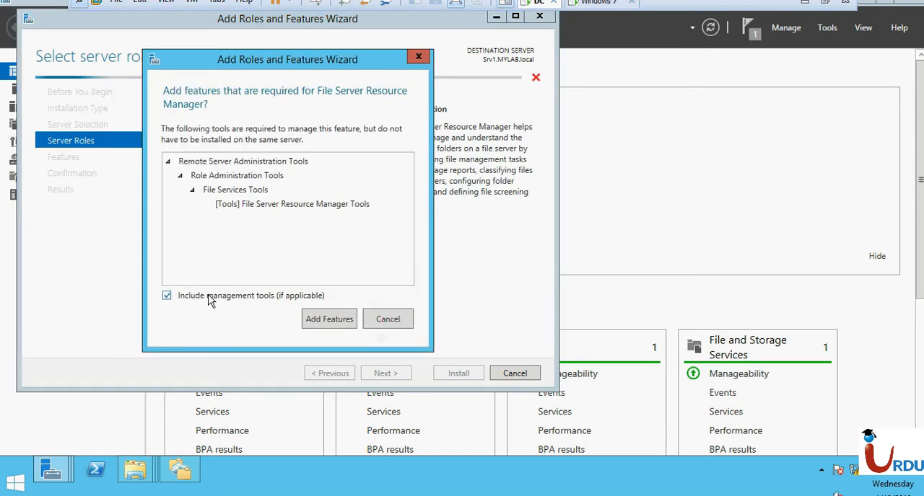
left_click(333, 320)
- Proceed without extra features, install File Server Resource Manager with its tools, and maximize the wizard window
left_click(388, 375)
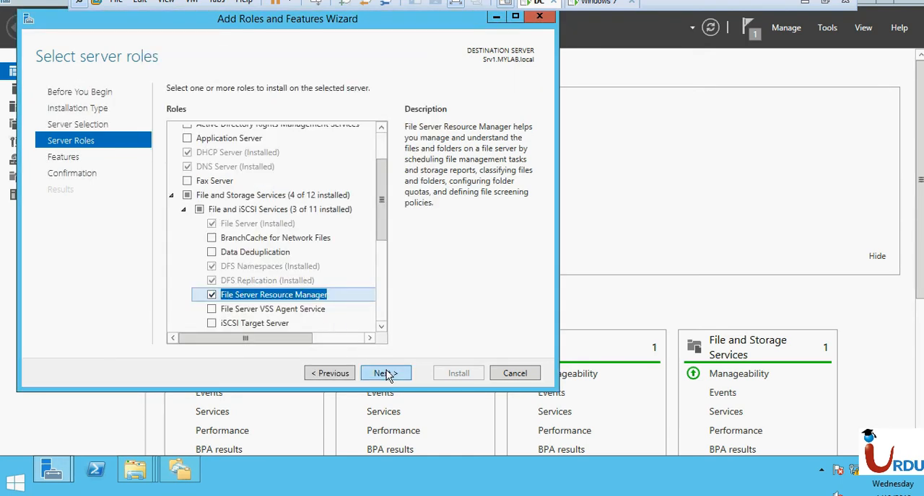
left_click(388, 374)
left_click(388, 375)
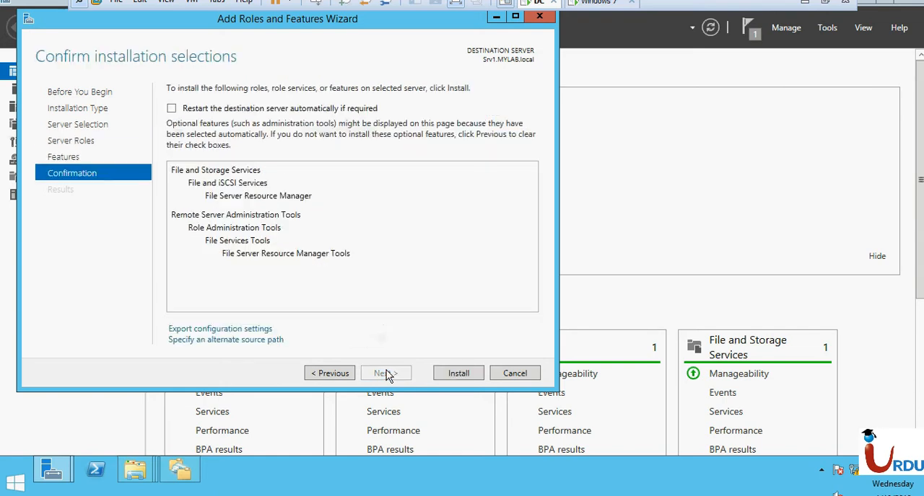
left_click(469, 373)
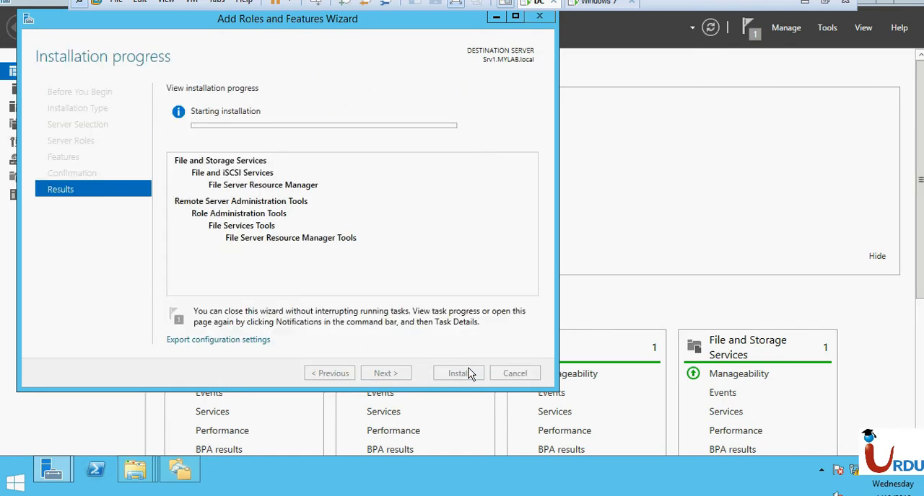
left_click(515, 17)
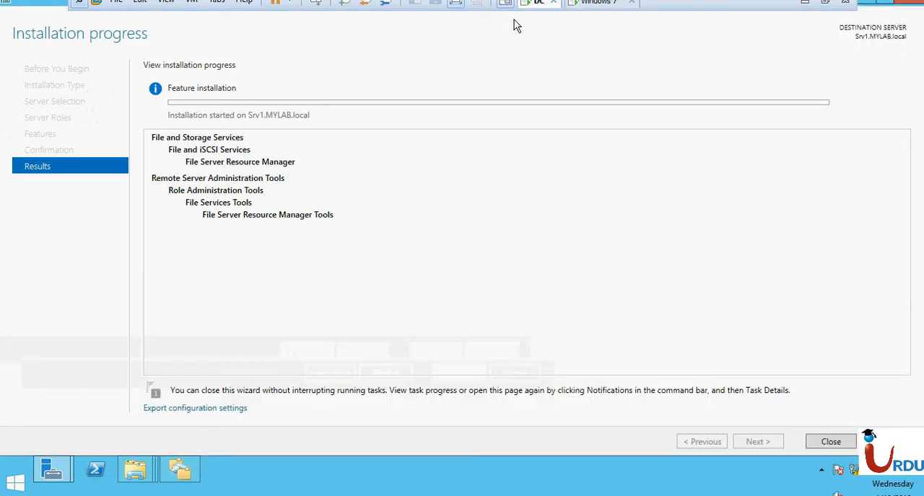
- Switch to the Windows 7 virtual machine, close the Command Prompt, and open the network share \\mylab.local\shr in a maximized window
left_click(584, 6)
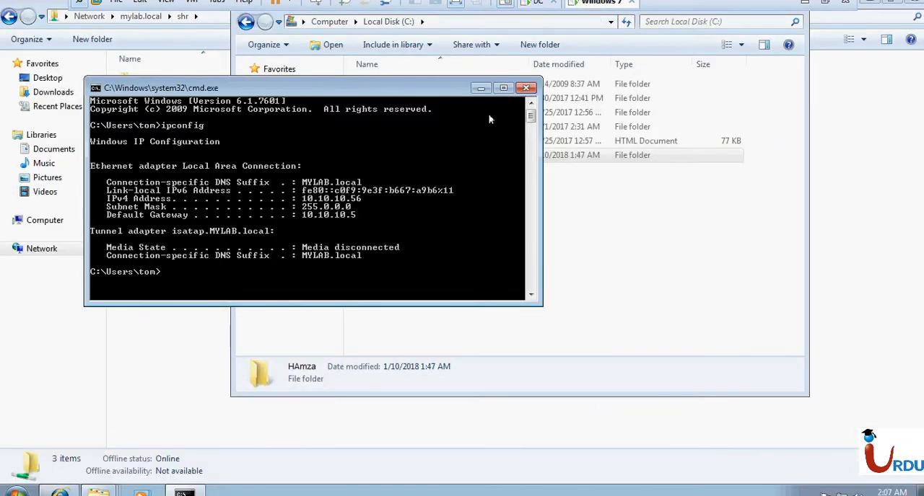
left_click(524, 89)
left_click(474, 249)
key("super+r")
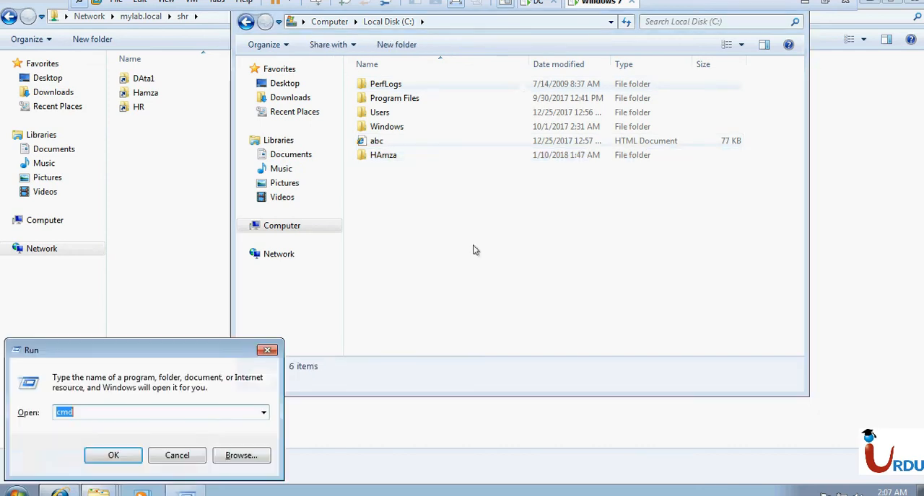
type("\\my")
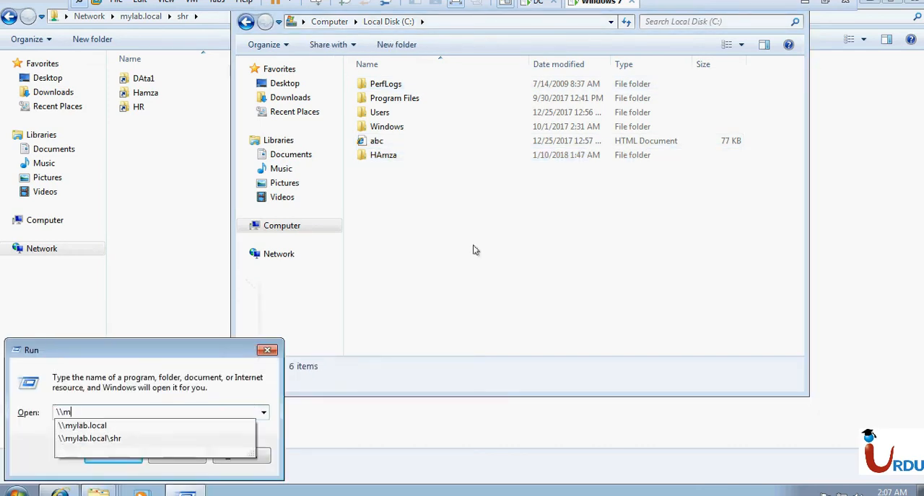
key("Down")
key("Down")
key("Return")
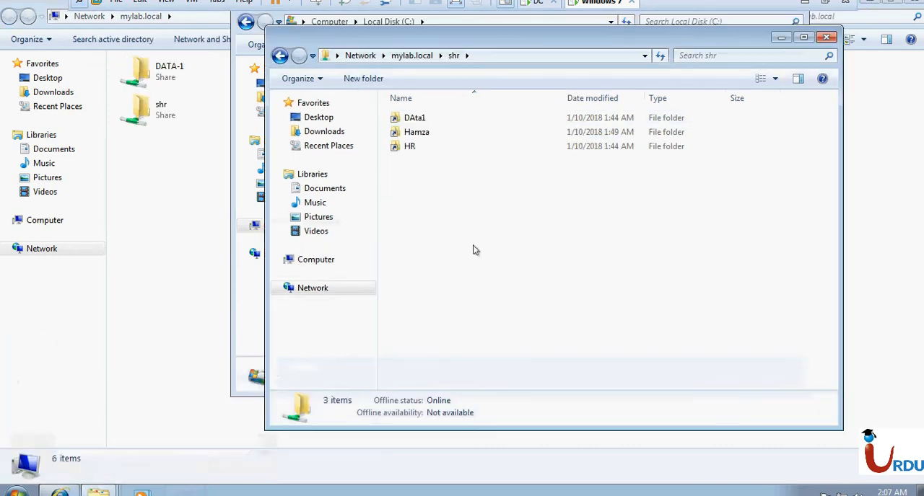
double_click(536, 46)
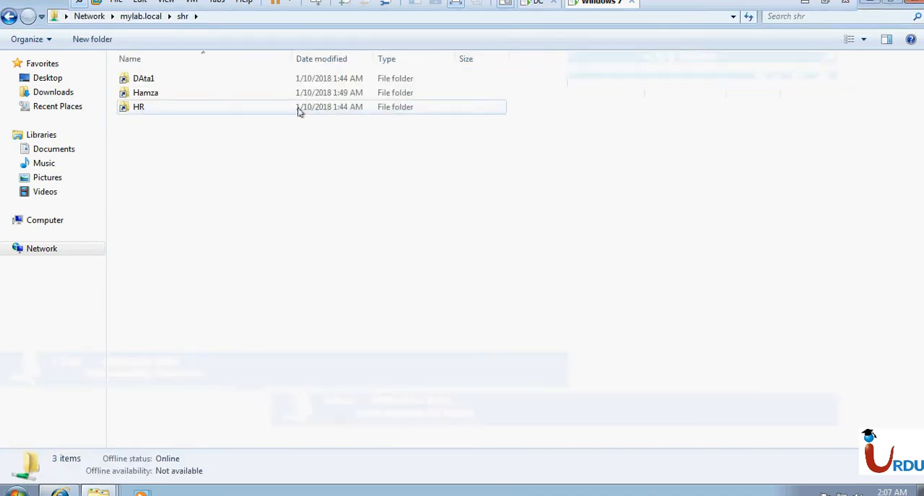
- Create a new text document and a new compressed (zipped) folder with default names inside the share's HR folder
double_click(184, 106)
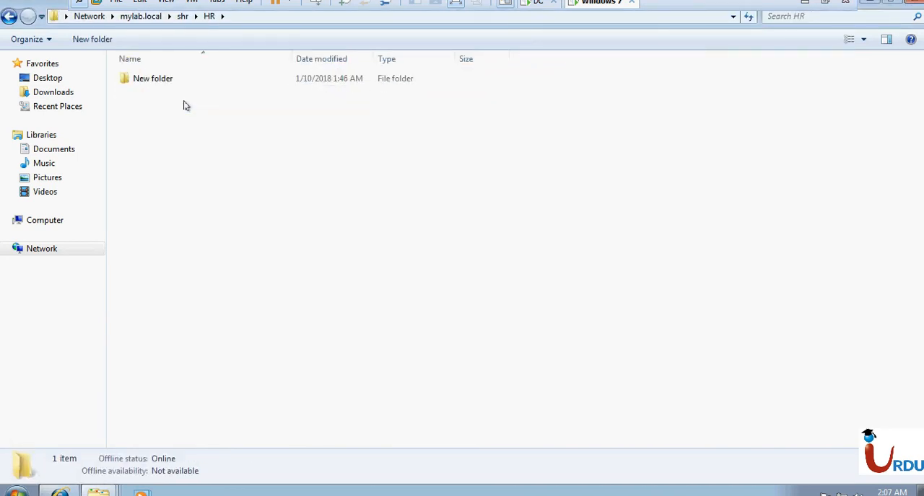
right_click(184, 106)
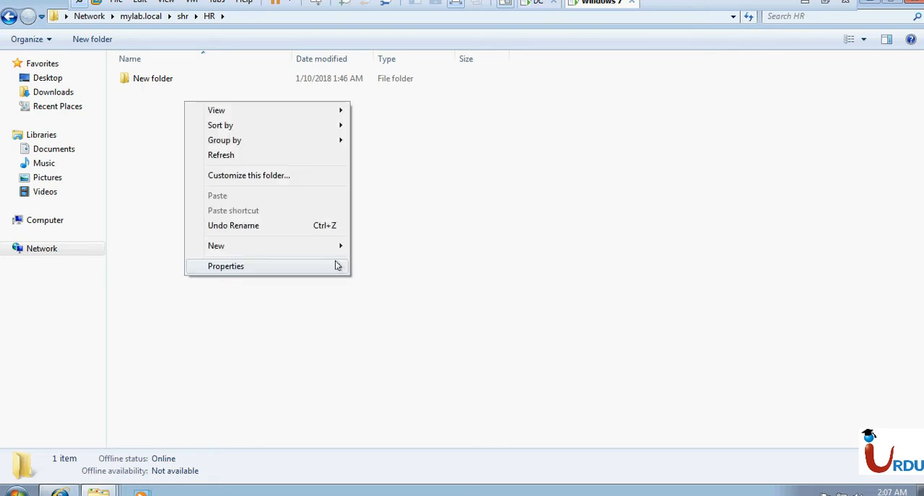
mouse_move(313, 247)
left_click(398, 341)
left_click(164, 204)
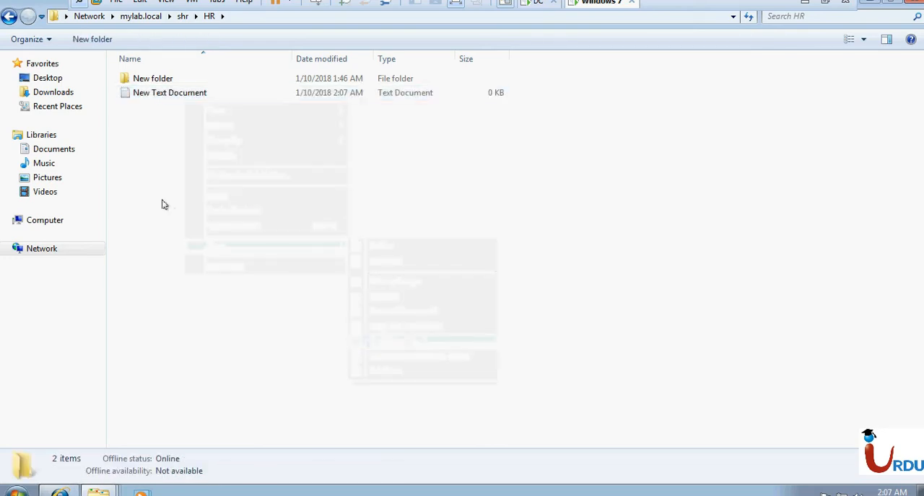
right_click(163, 205)
mouse_move(216, 345)
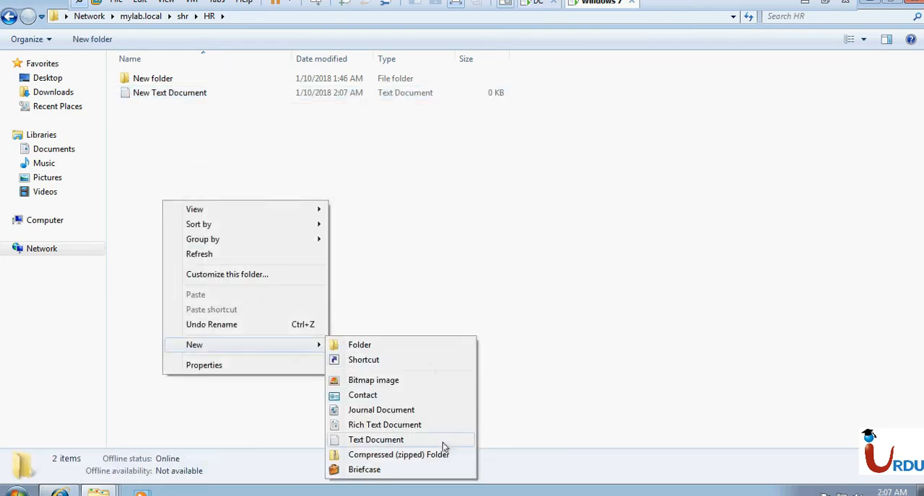
left_click(398, 454)
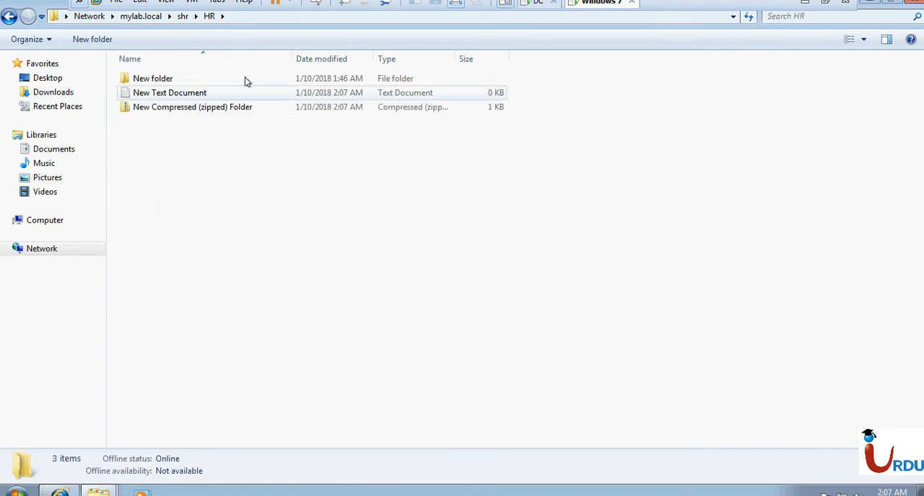
- Return to the shr folder, reopen HR and check its full network path
left_click(183, 17)
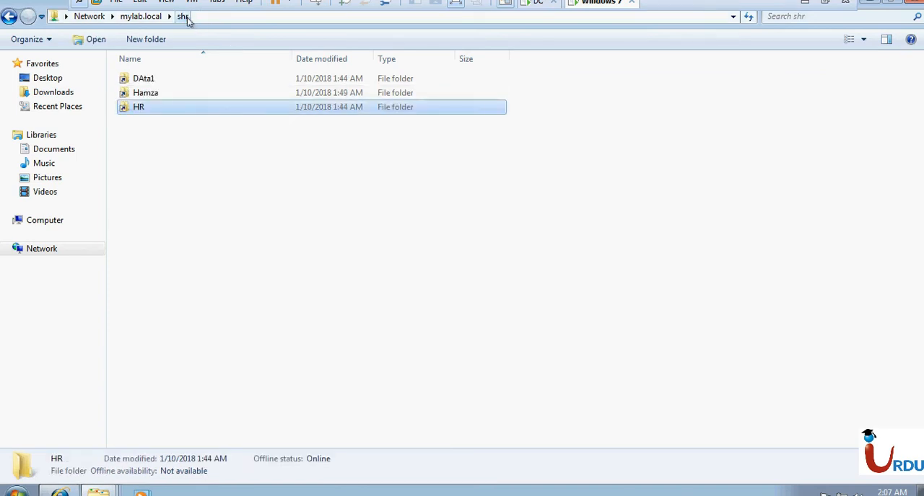
right_click(169, 113)
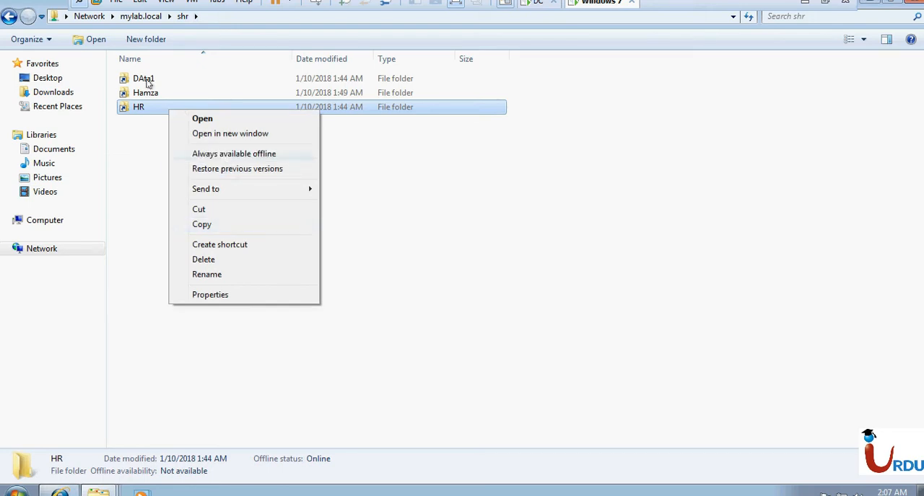
left_click(138, 178)
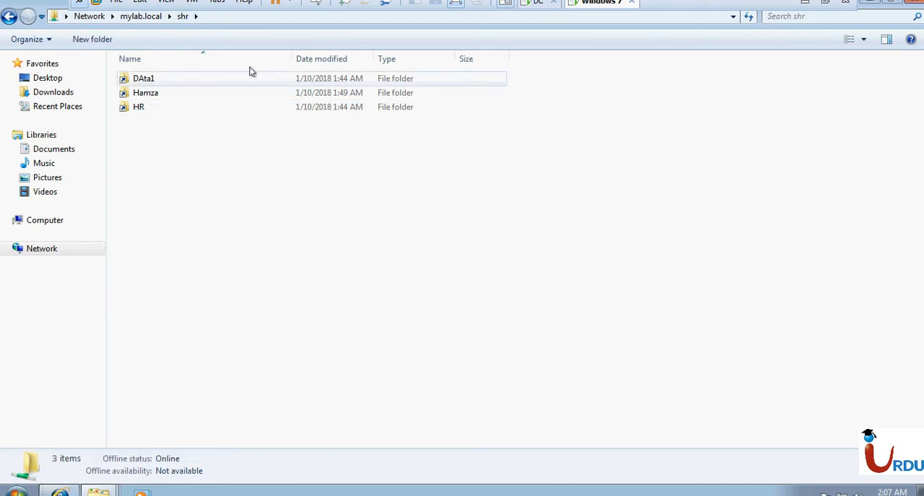
double_click(156, 107)
left_click(251, 18)
key("ctrl+c")
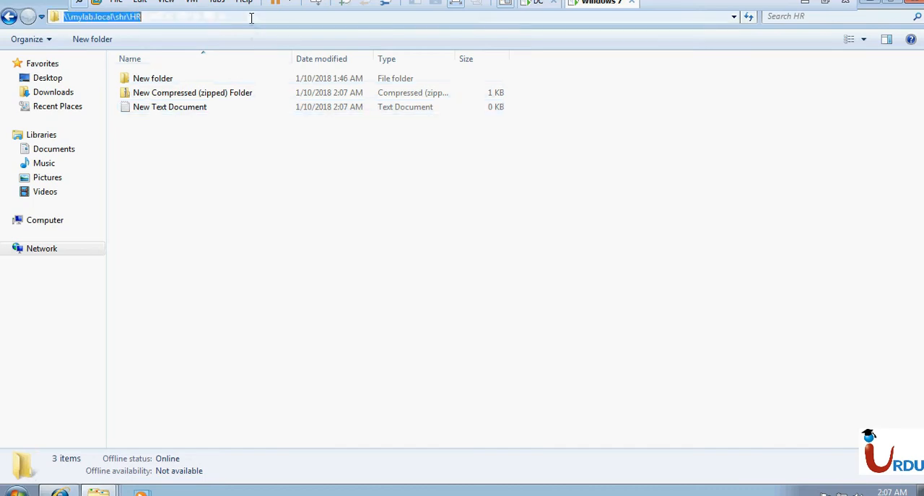
key("super+r")
key("Escape")
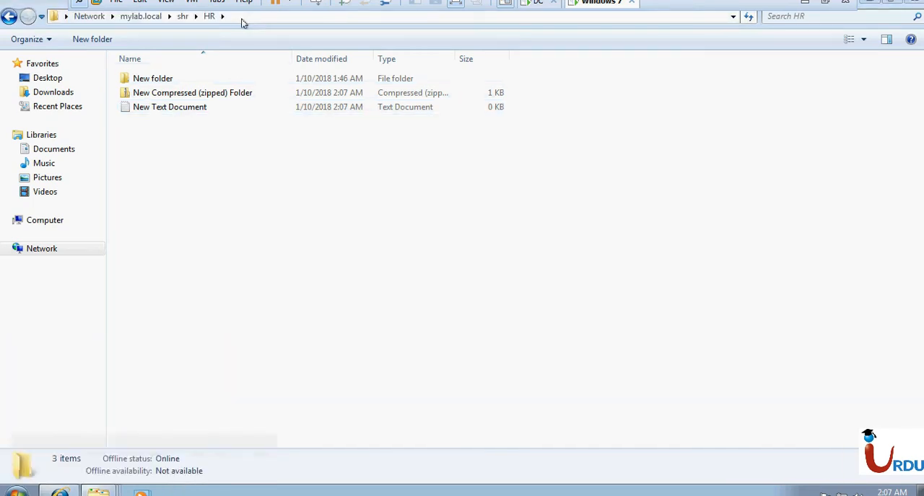
- Map \\mylab.local\shr\HR as network drive Y: with reconnection at logon, close its opened window, and check the new drive's storage
left_click(31, 40)
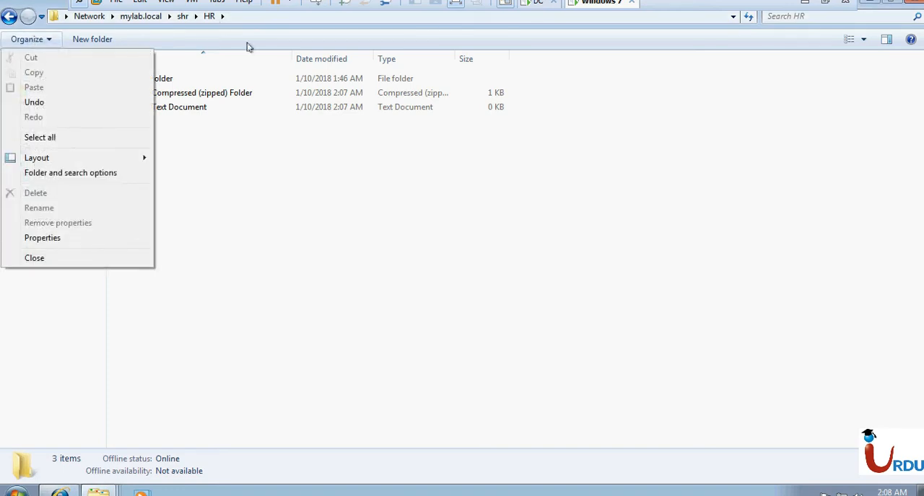
left_click(337, 202)
key("super+e")
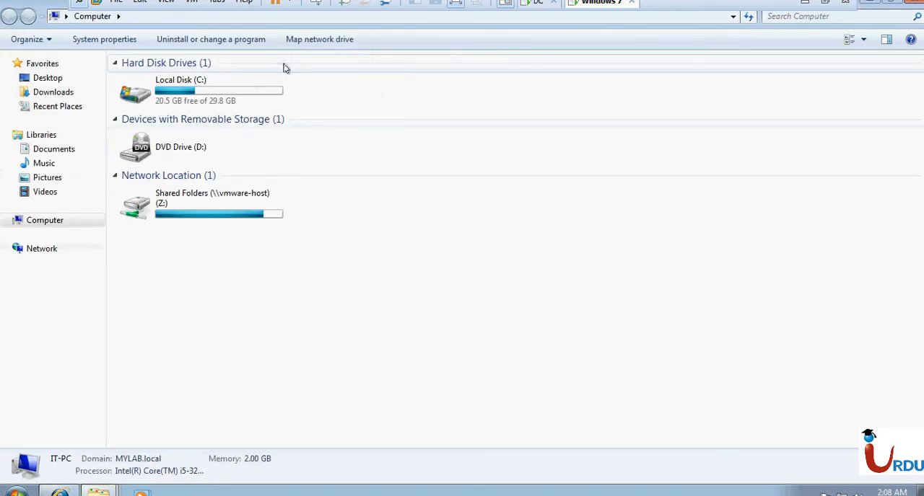
left_click(301, 39)
key("ctrl+v")
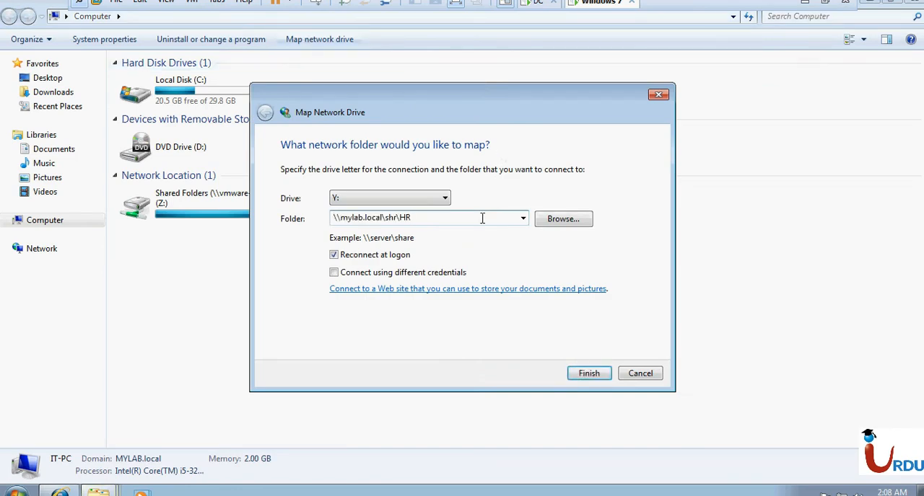
left_click(589, 373)
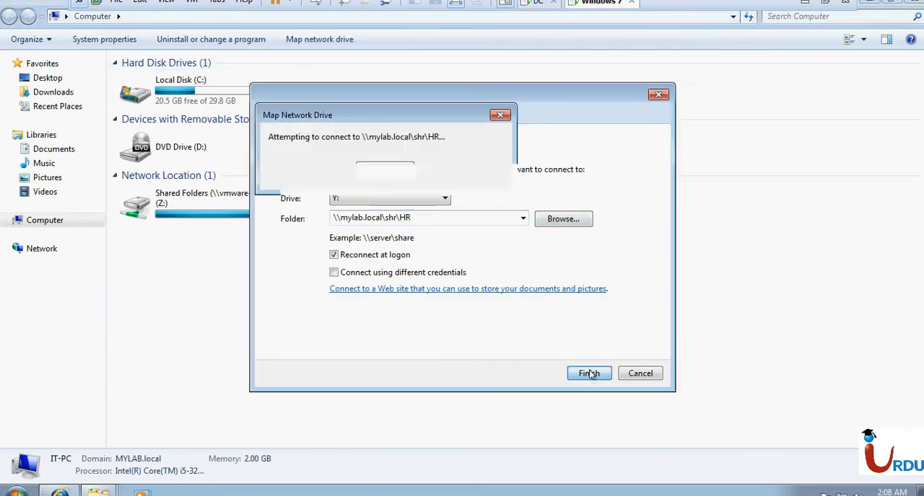
left_click(914, 2)
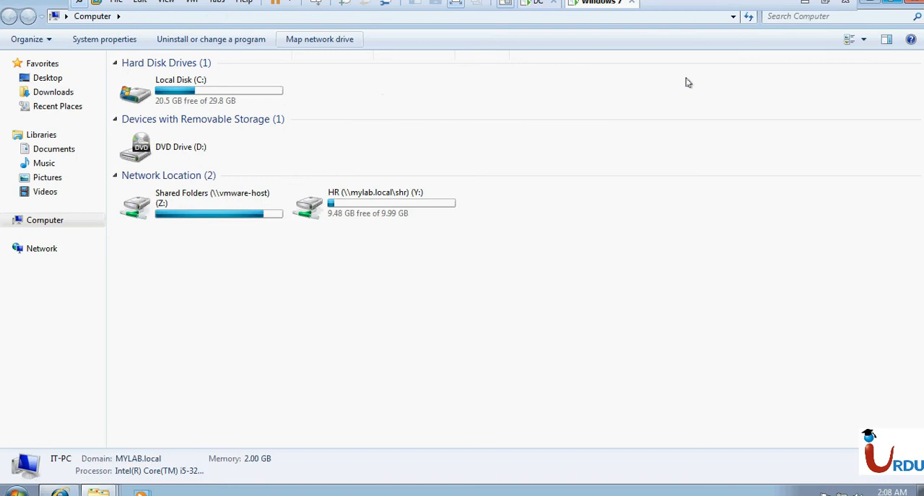
left_click(363, 220)
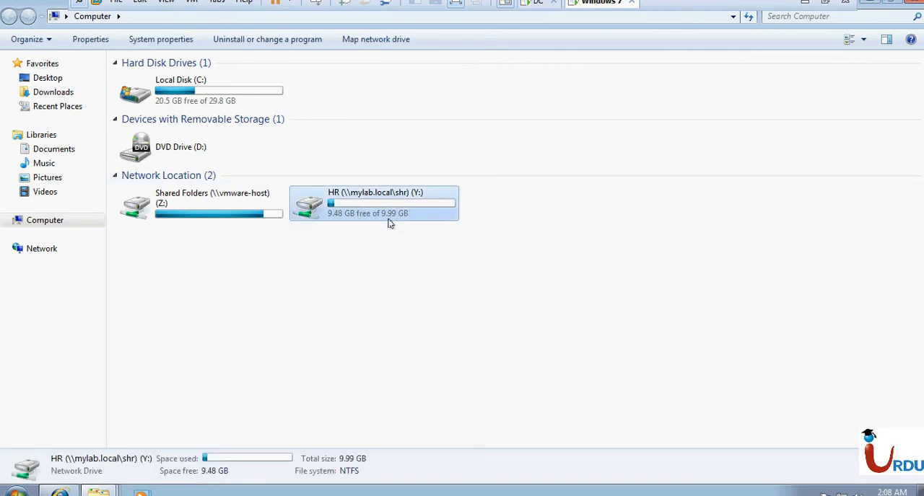
left_click(339, 372)
- Open the network share \\mylab.local\shr, enter its DAta1 folder and select the folder's full network path
key("super+r")
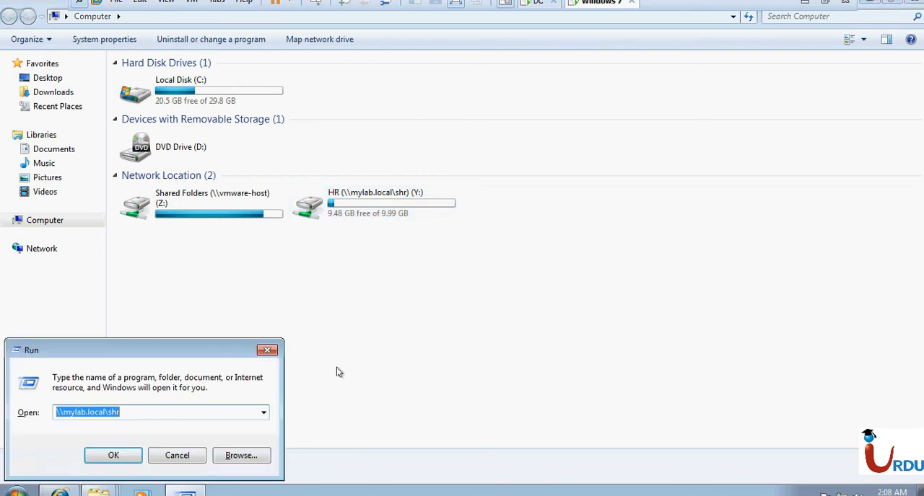
left_click(113, 456)
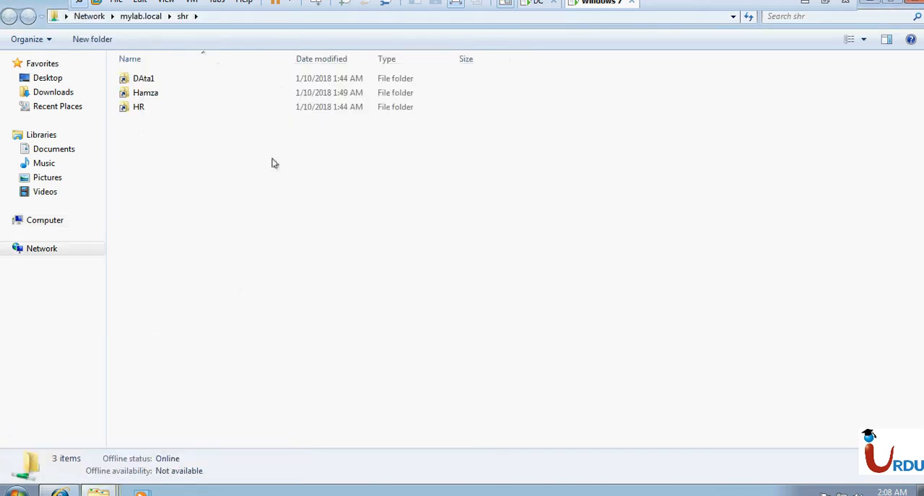
left_click(181, 94)
double_click(176, 79)
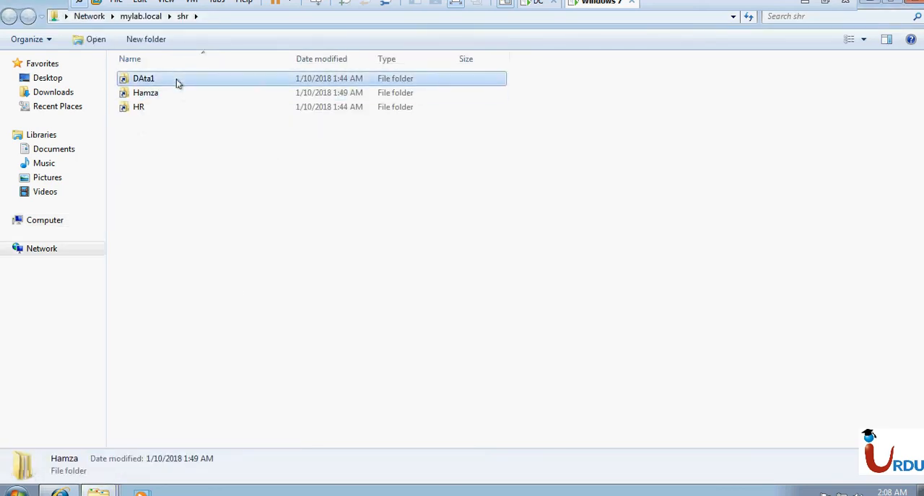
left_click(307, 16)
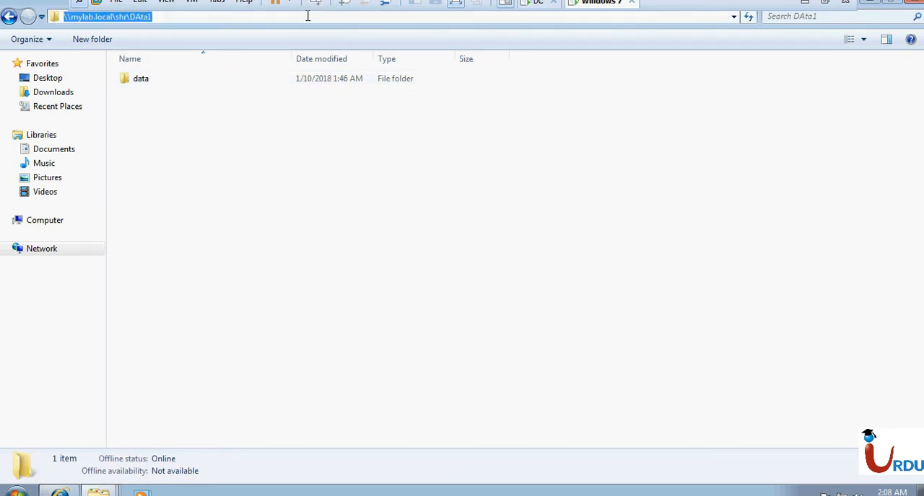
- Return to the Computer window and map \\mylab.local\shr\DAta1 as network drive X:
left_click(99, 489)
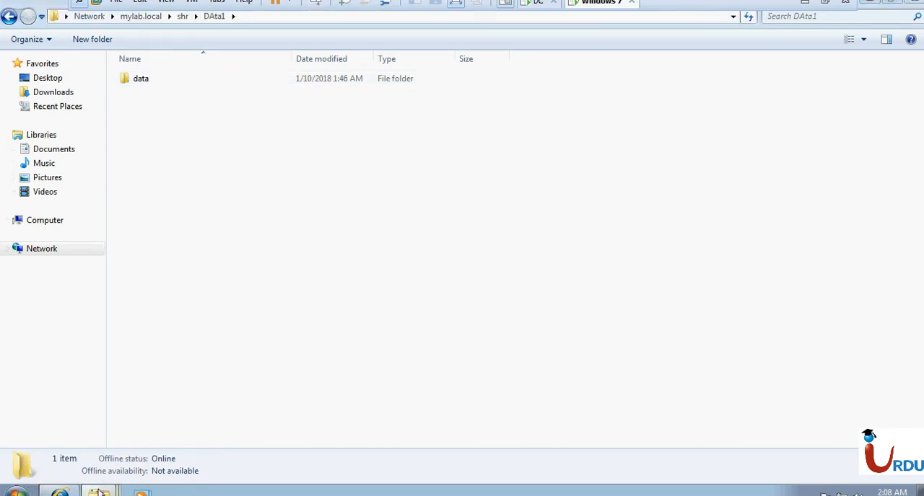
left_click(88, 445)
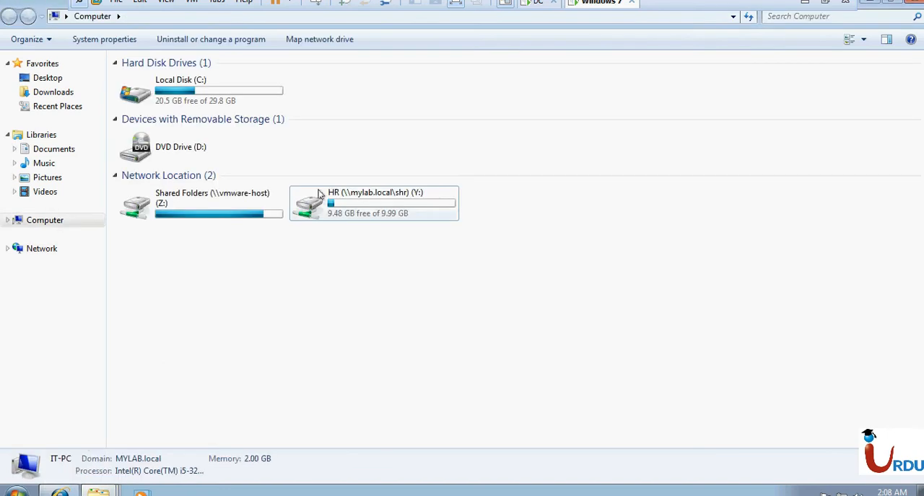
left_click(323, 43)
type("\\mylab.local\\shr\\DAta1")
key("Return")
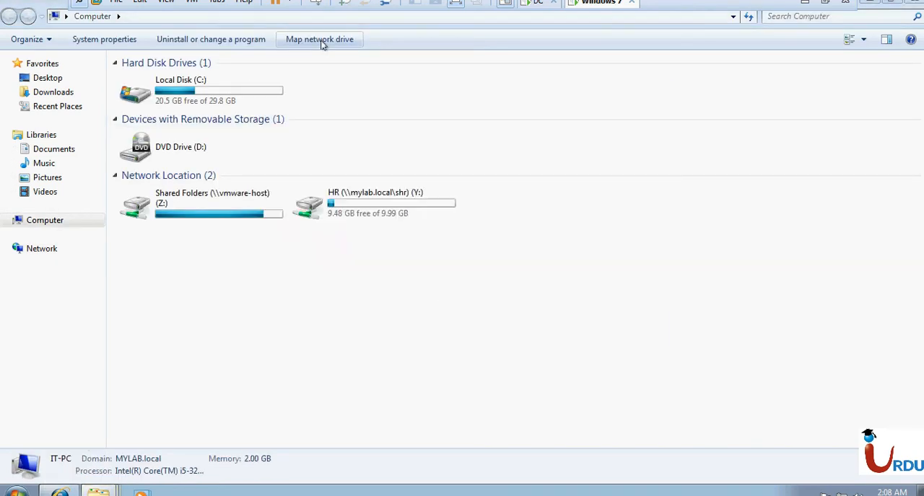
- Go back to Computer and inspect the storage details of the DAta1, HR and VMware Shared Folders network drives
left_click(97, 17)
left_click(388, 296)
left_click(196, 208)
left_click(513, 207)
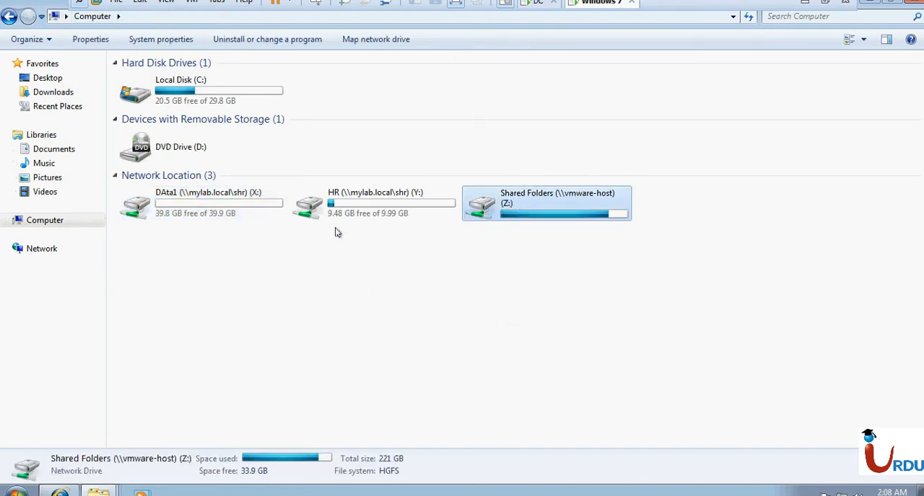
left_click(238, 199)
left_click(330, 215)
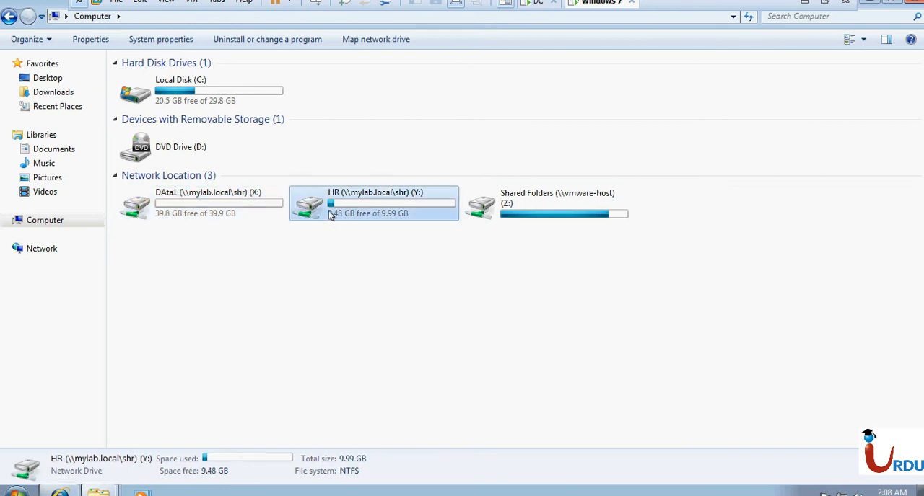
left_click(445, 288)
- Open the DAta1 (X:) drive and create a compressed (zipped) folder and a text document in it, both with default names
double_click(206, 211)
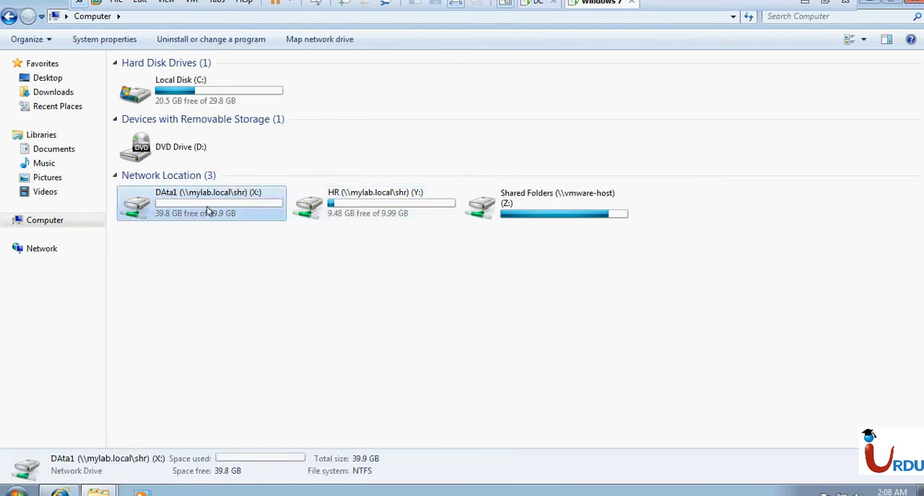
right_click(206, 208)
mouse_move(361, 353)
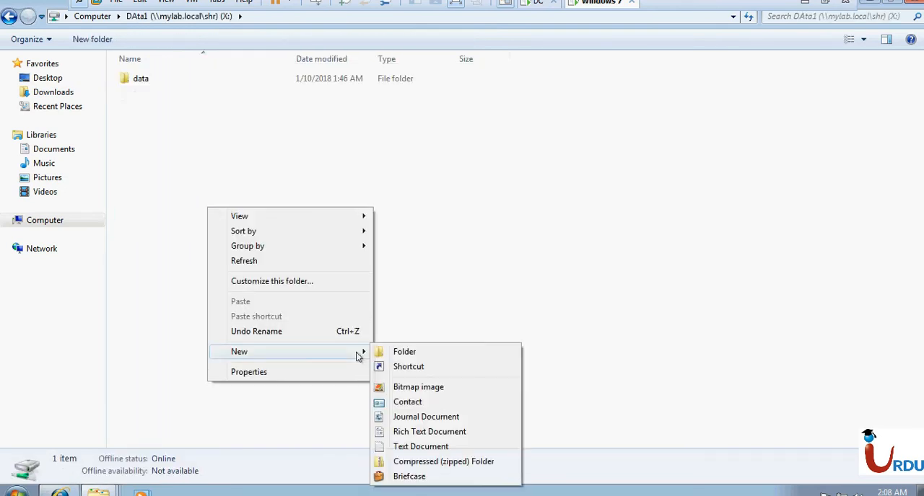
left_click(454, 464)
right_click(269, 183)
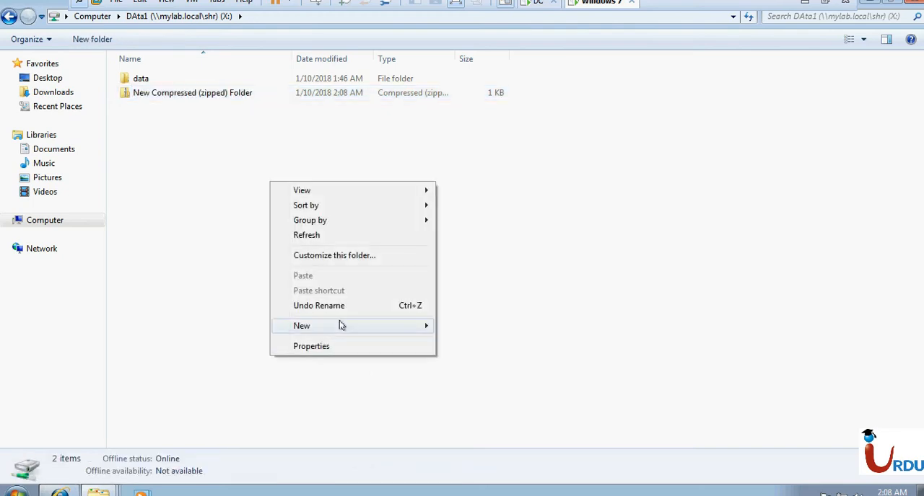
mouse_move(340, 325)
left_click(493, 425)
left_click(519, 317)
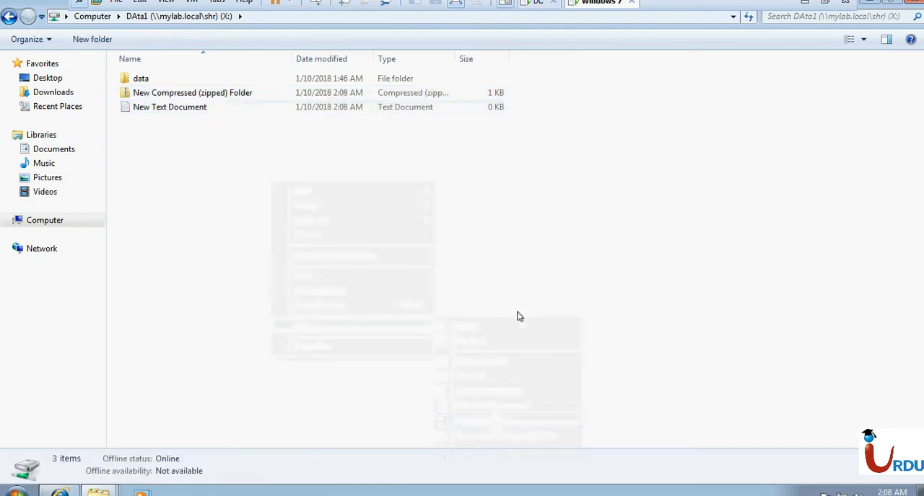
- Return to Computer, check the feature installation progress on the DC virtual machine, and switch back to Windows 7
left_click(92, 16)
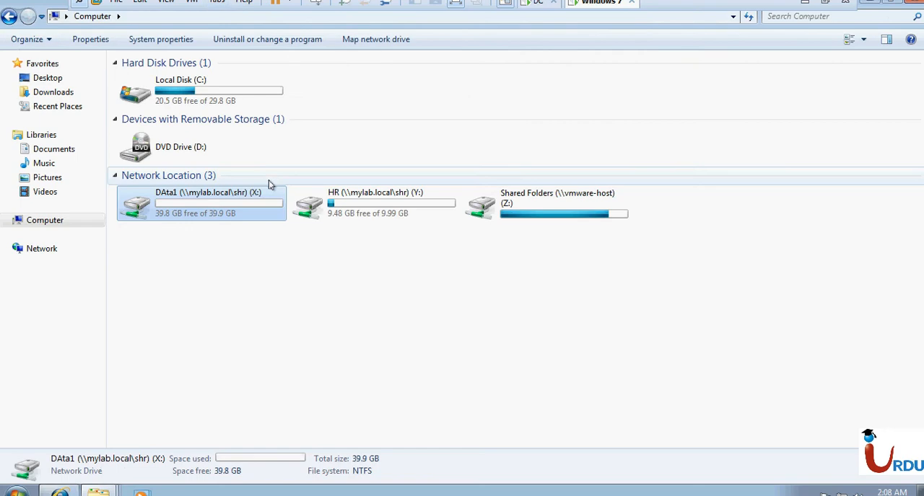
left_click(538, 6)
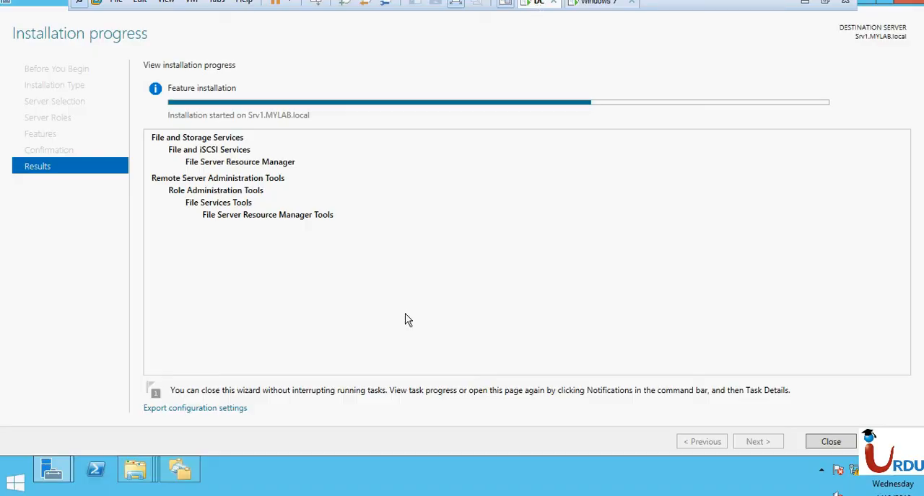
left_click(603, 6)
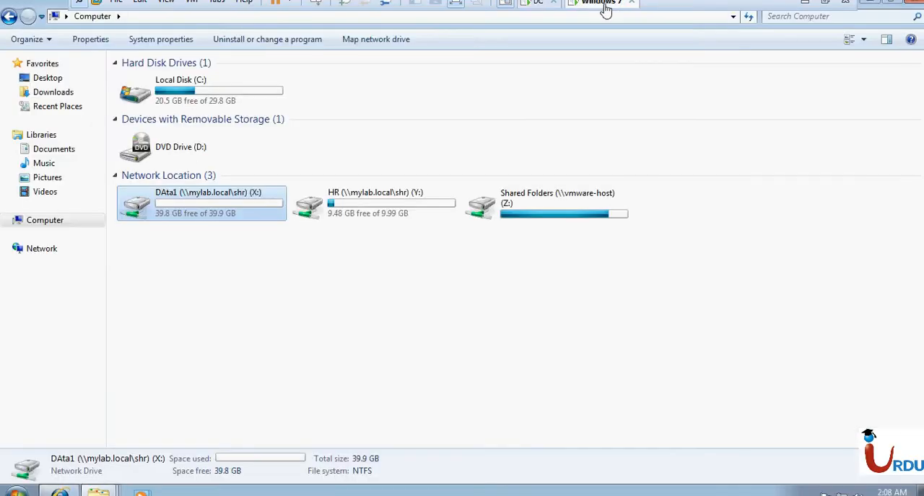
- Compare the free space and total size of the mapped DAta1 (X:) and HR (Y:) drives
left_click(207, 212)
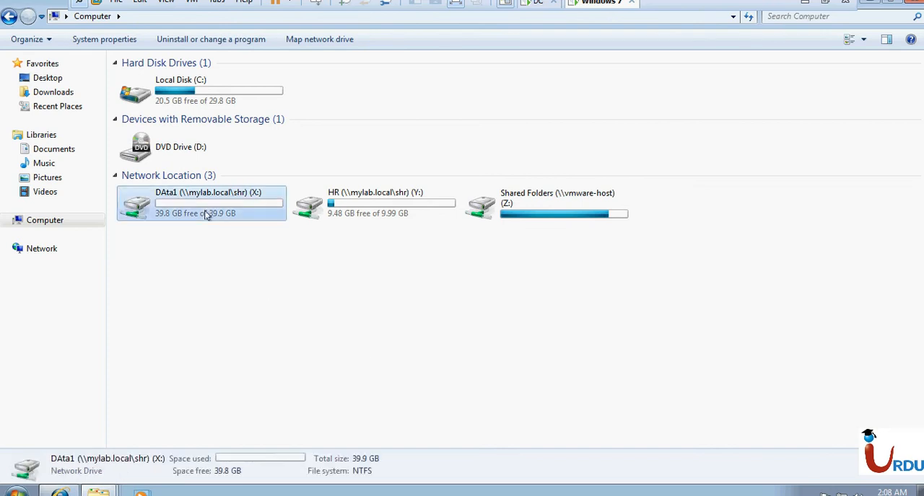
left_click(333, 204)
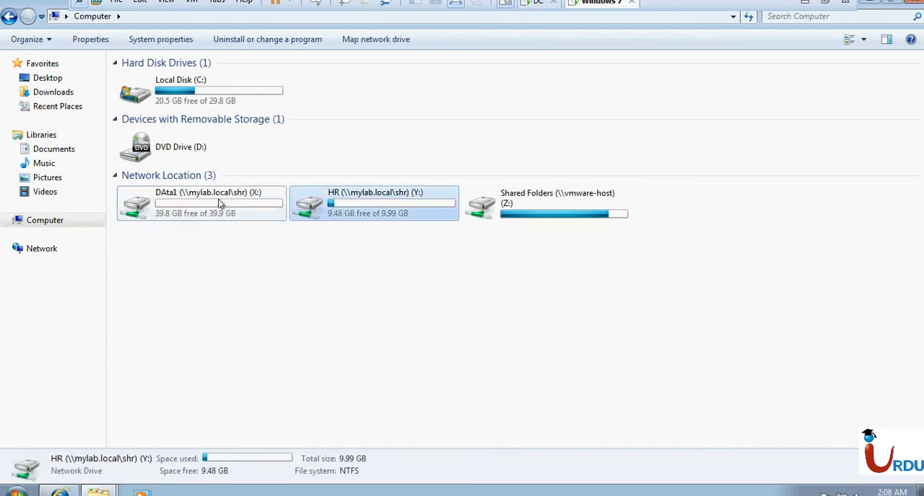
left_click(259, 200)
left_click(342, 204)
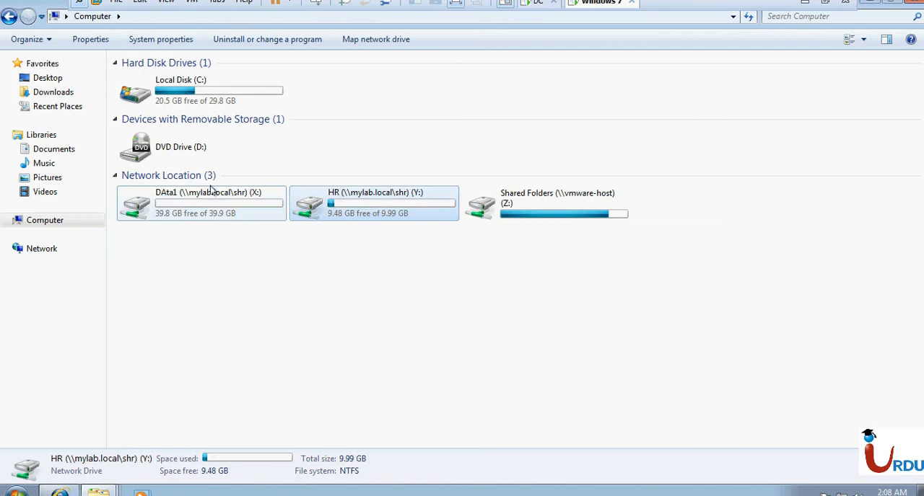
left_click(238, 204)
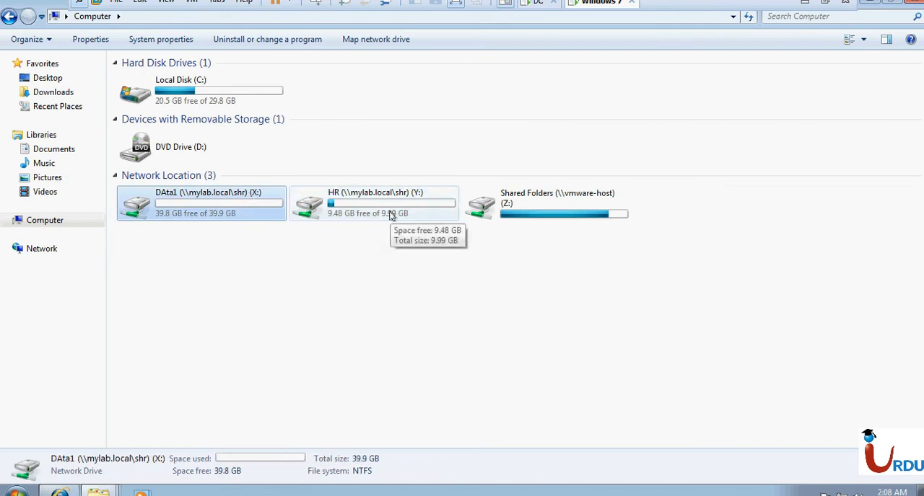
left_click(390, 215)
left_click(219, 211)
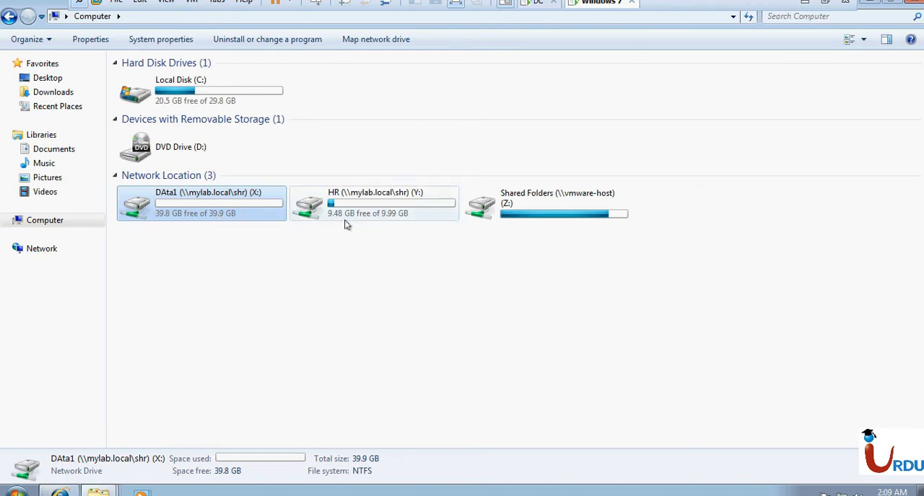
- Switch to the DC virtual machine, minimize the installation wizard and Server Manager, and close all File Explorer windows
left_click(540, 4)
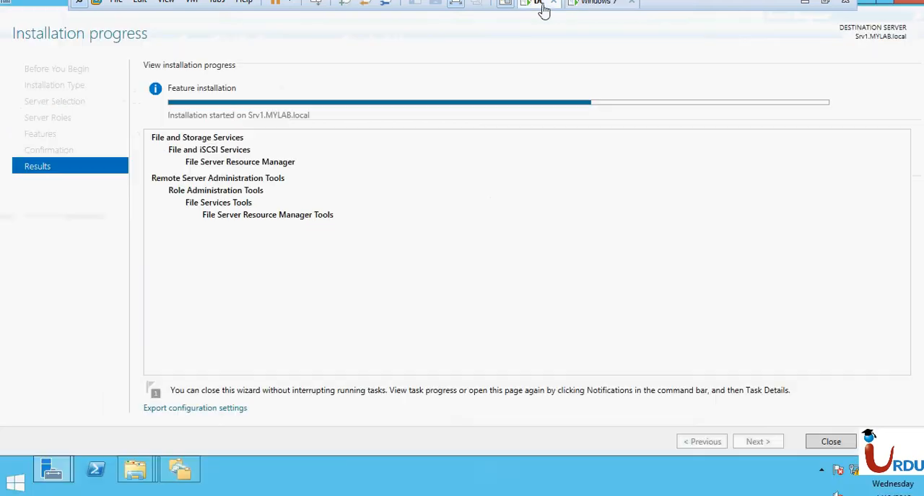
left_click(864, 7)
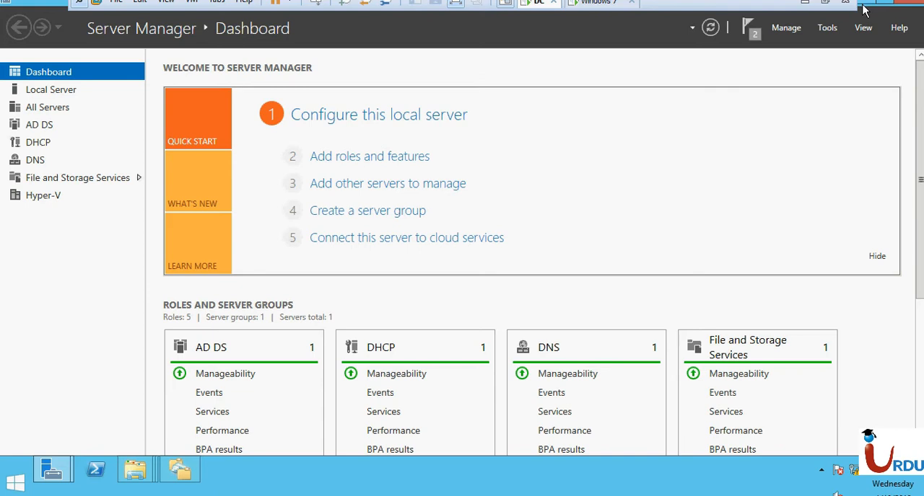
left_click(863, 6)
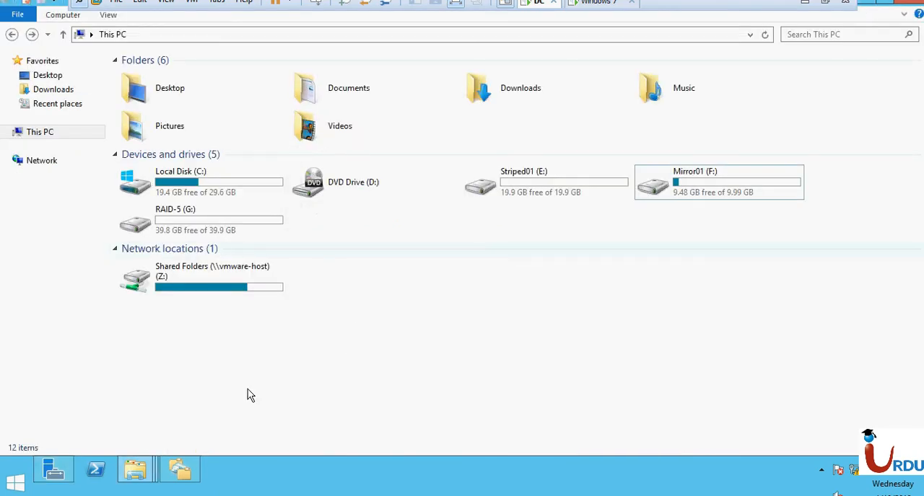
right_click(154, 481)
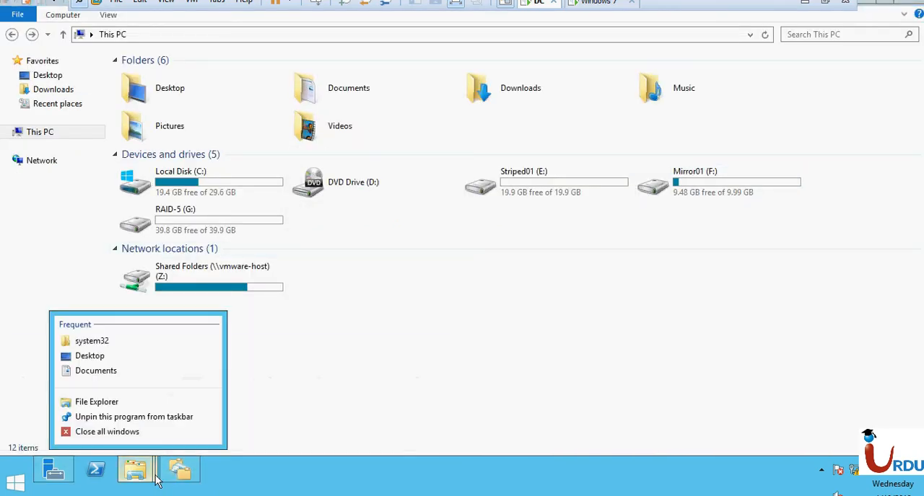
left_click(142, 431)
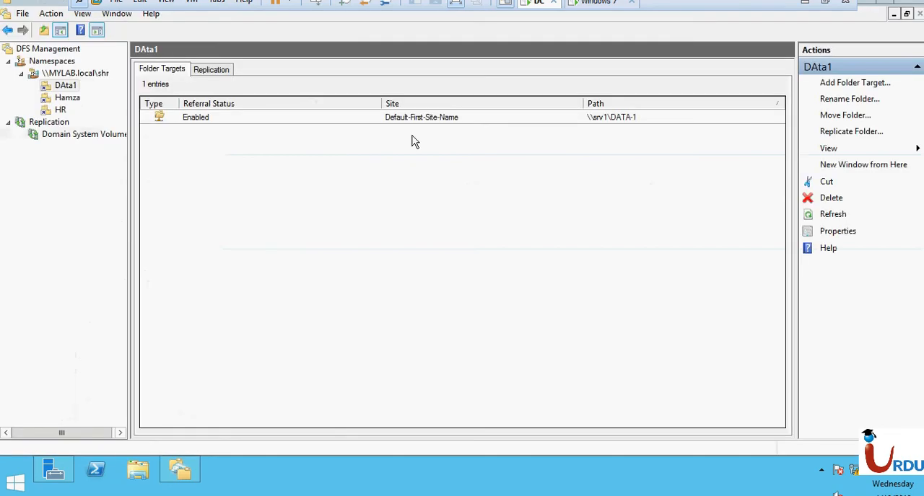
- Switch to the Windows 7 virtual machine and close all of its open windows to leave a clear desktop
left_click(588, 4)
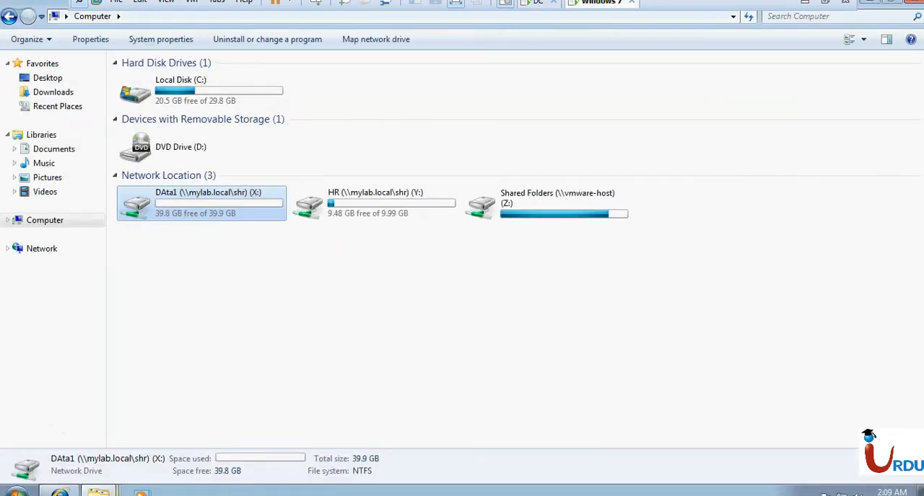
right_click(98, 490)
left_click(64, 472)
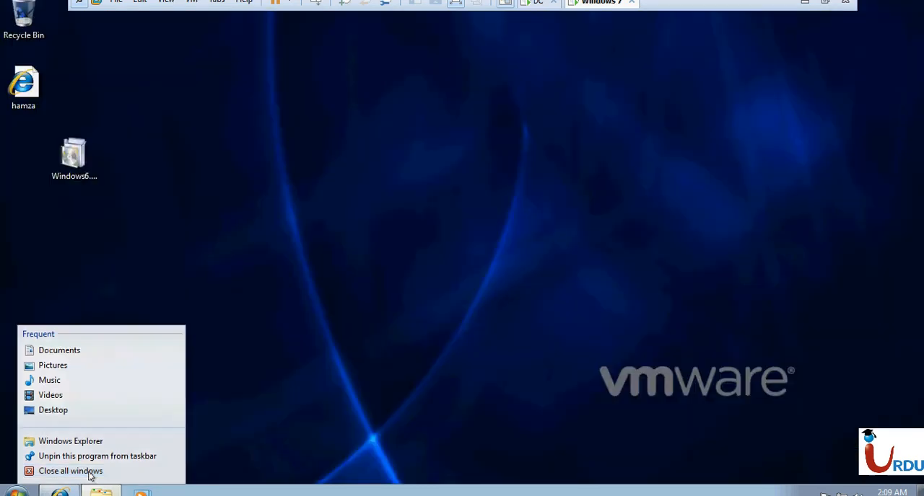
right_click(70, 489)
left_click(64, 472)
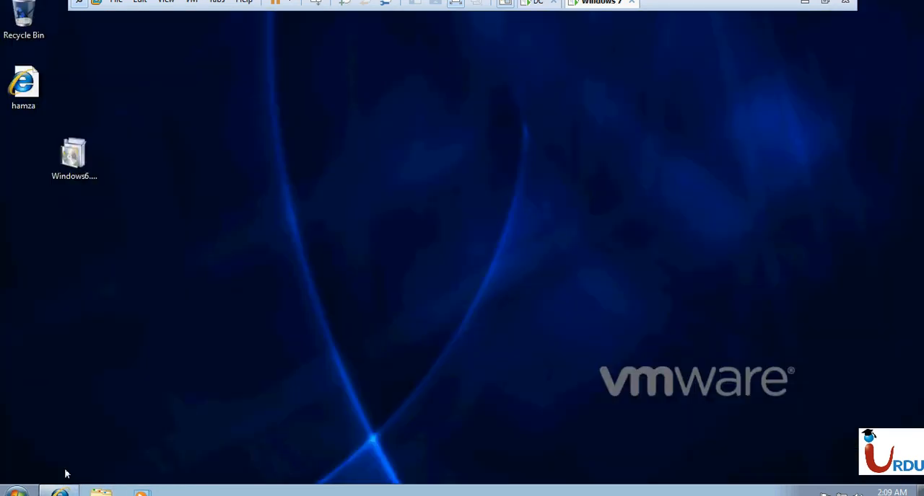
- Switch to the DC virtual machine, bring up Server Manager, and close the completed feature installation wizard
left_click(17, 491)
left_click(225, 324)
left_click(539, 5)
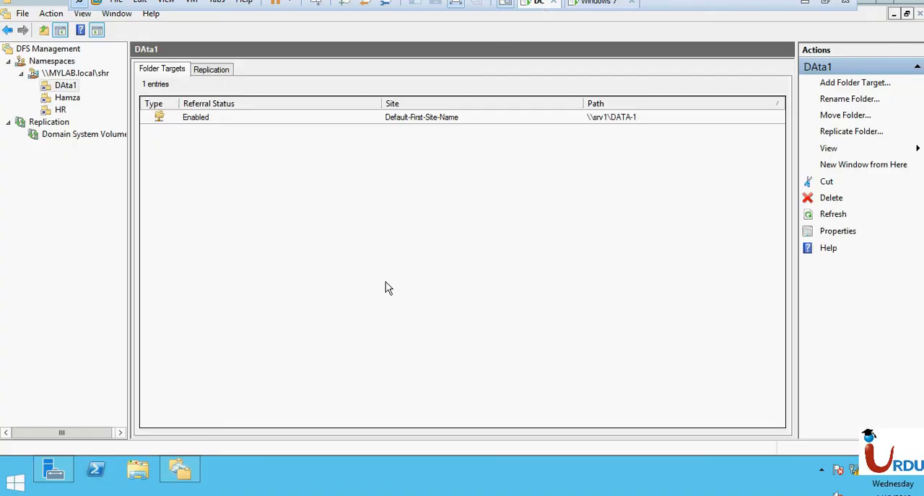
left_click(65, 468)
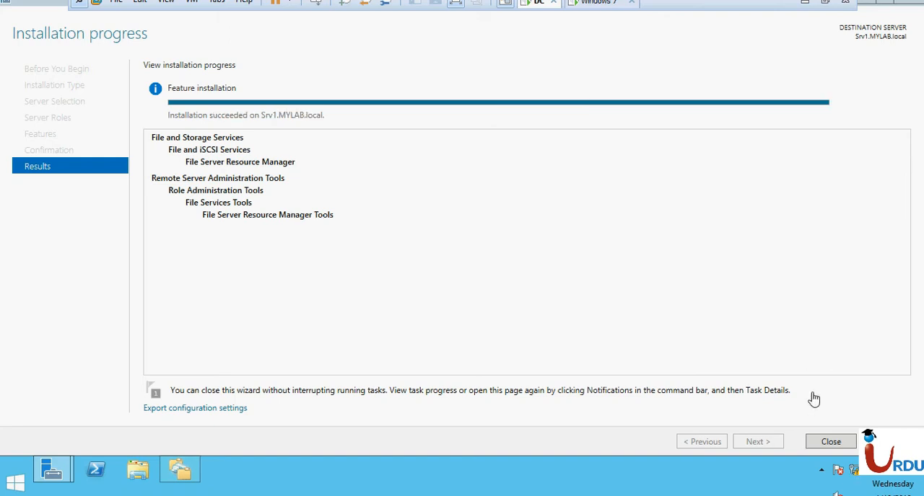
left_click(831, 442)
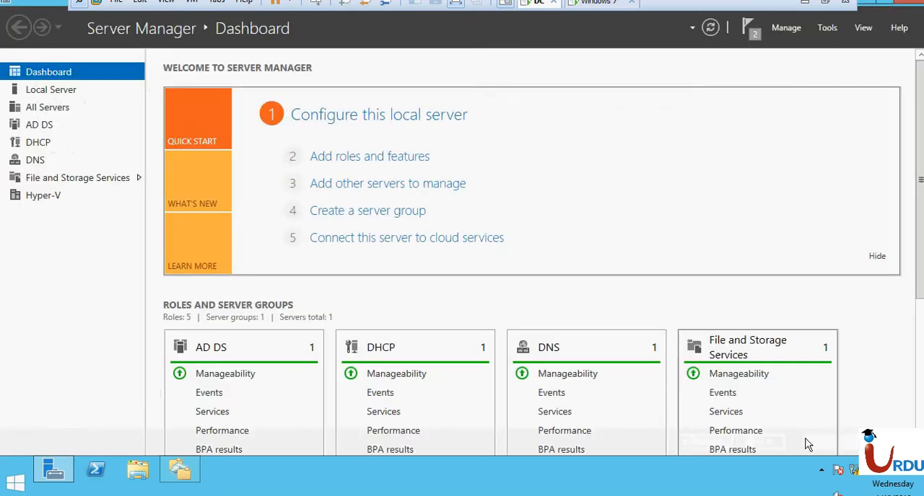
- Search the server's installed apps for "file" and open File Server Resource Manager
left_click(4, 485)
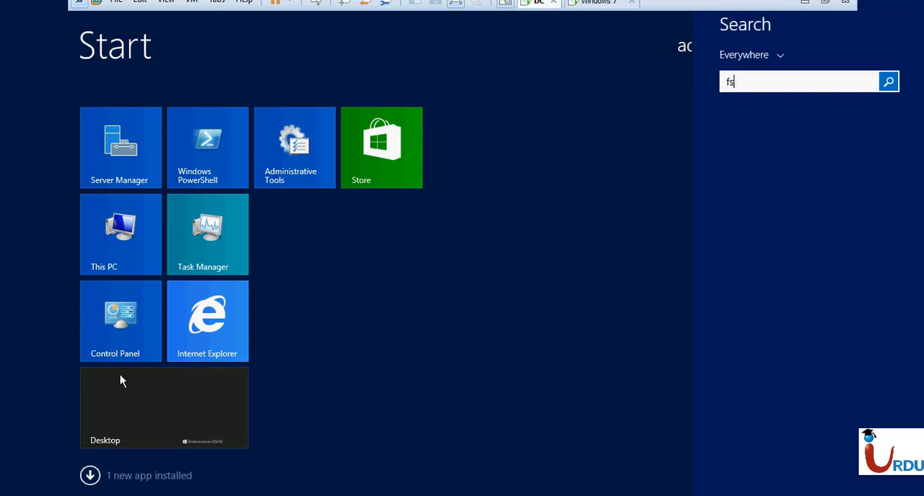
left_click(90, 477)
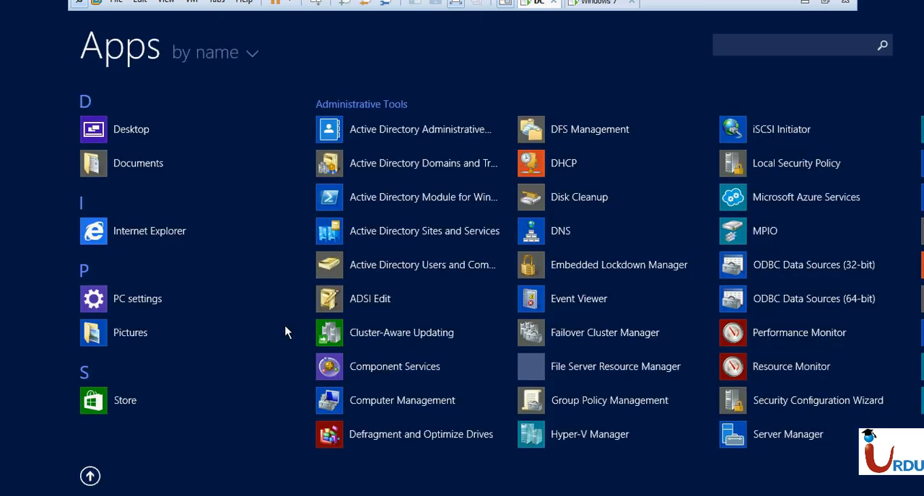
left_click(797, 42)
type("file")
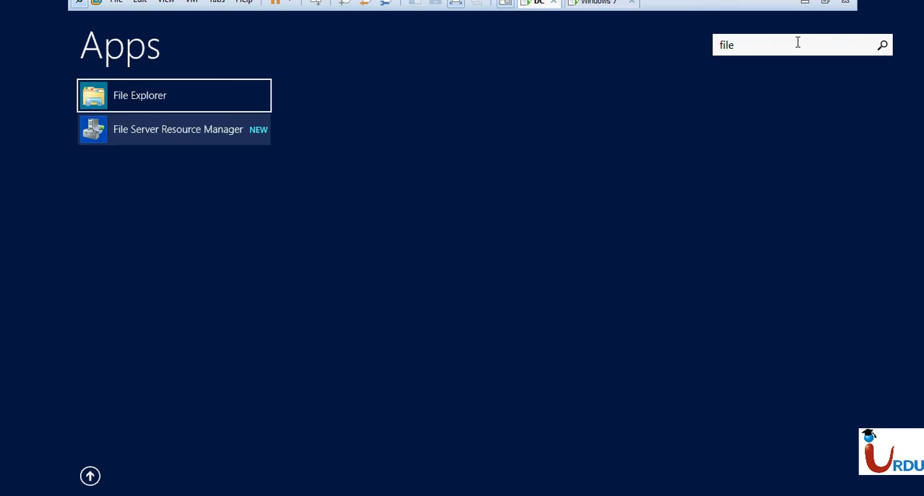
left_click(183, 143)
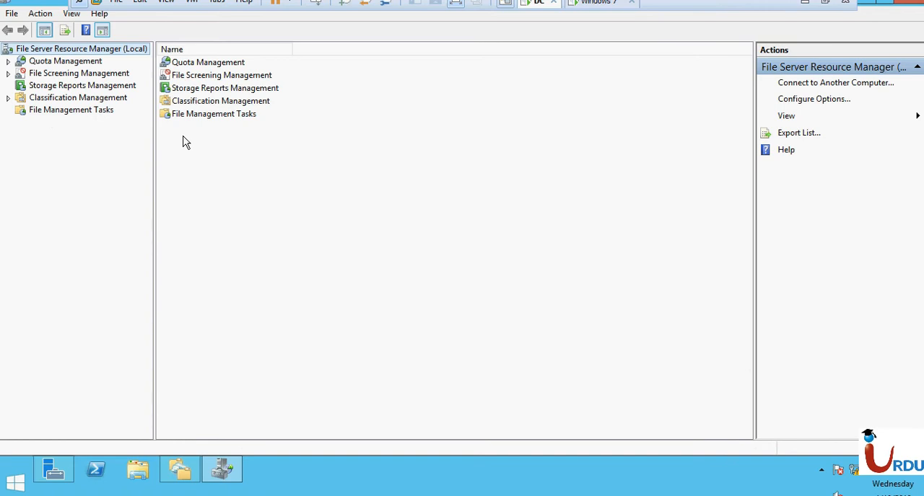
- Look through the quota, file screening, storage reports, classification and file management task sections of File Server Resource Manager
left_click(44, 62)
left_click(45, 73)
left_click(46, 86)
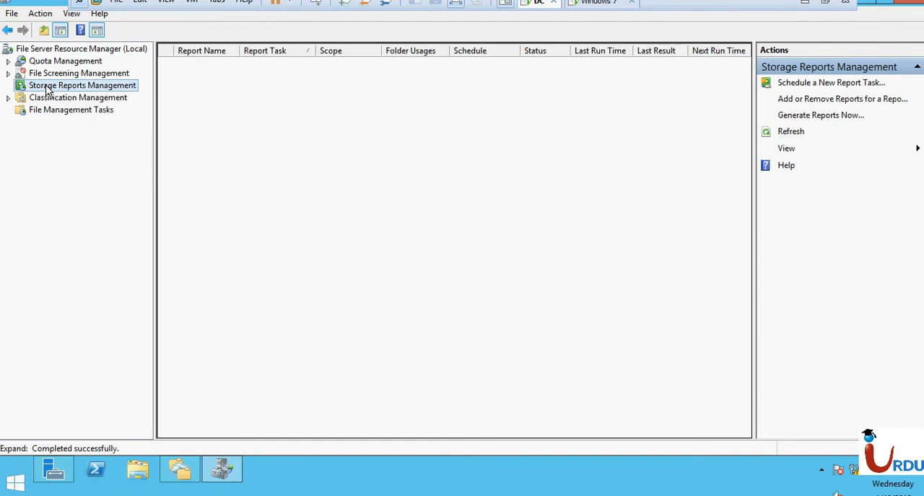
left_click(45, 102)
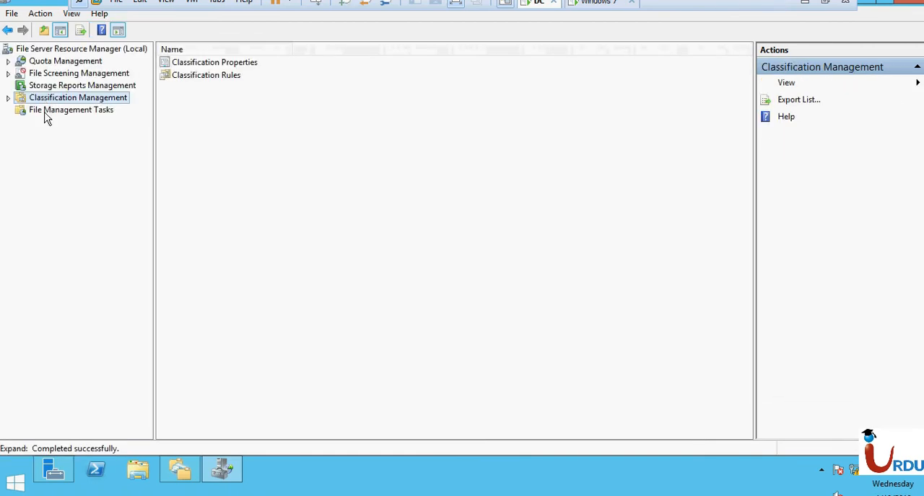
left_click(46, 112)
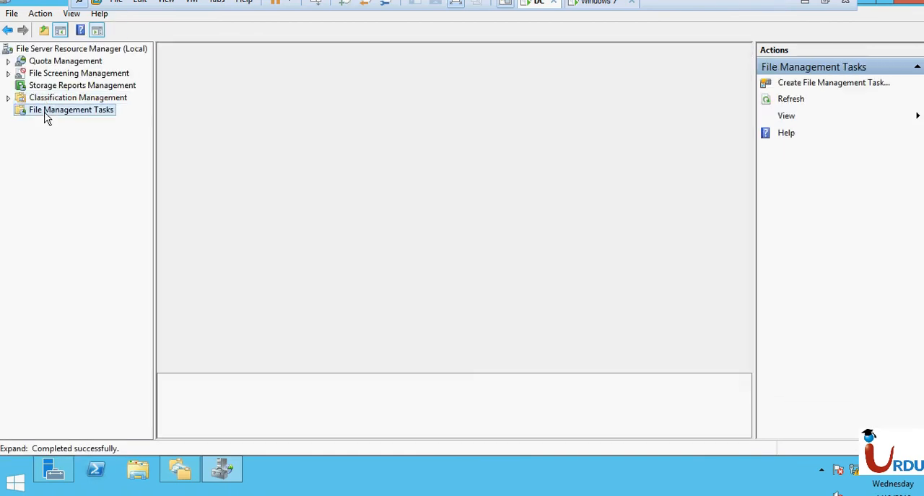
- Expand Quota Management and examine its Quotas and Quota Templates, including the predefined 100 MB and 200 MB templates
left_click(48, 62)
left_click(8, 62)
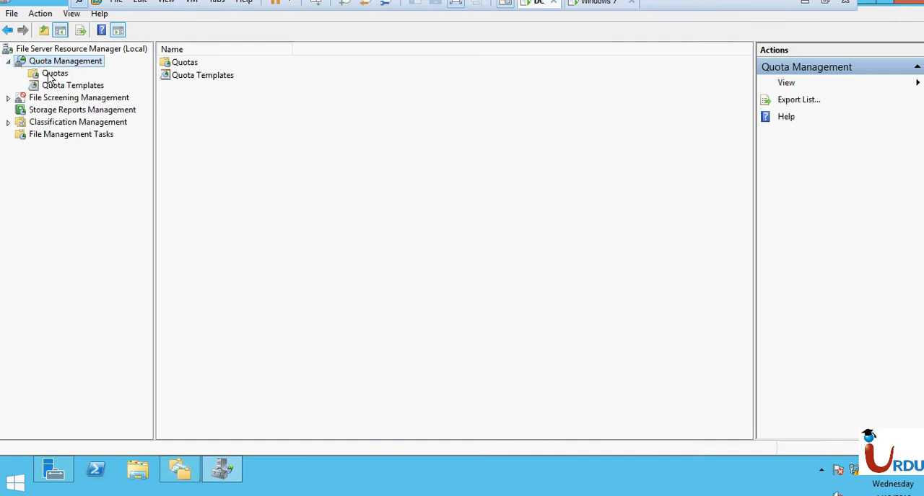
left_click(49, 73)
left_click(57, 87)
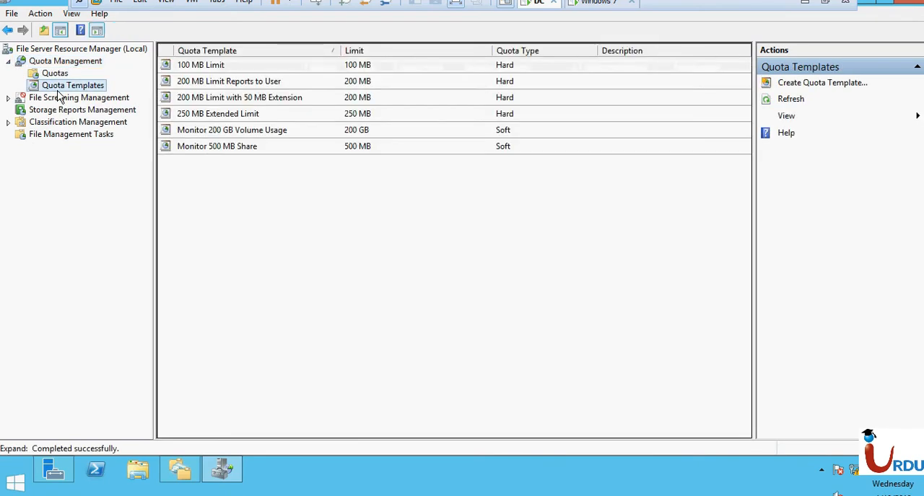
left_click(56, 73)
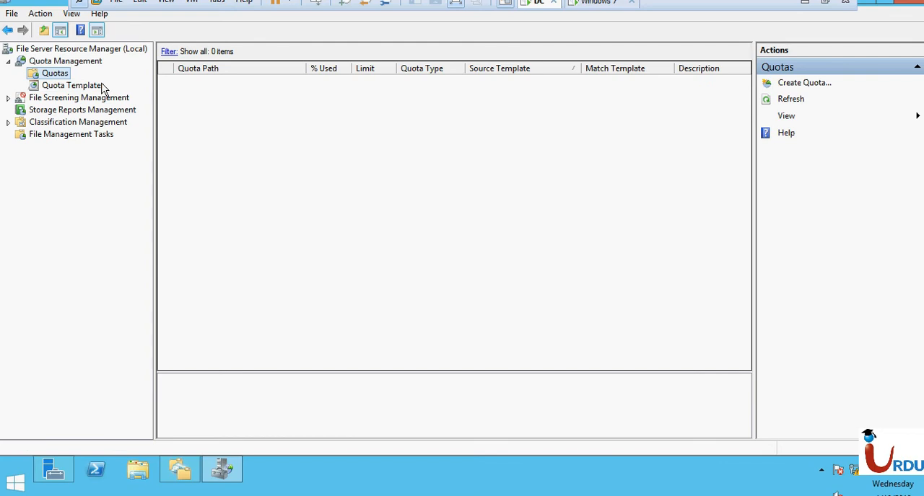
left_click(98, 89)
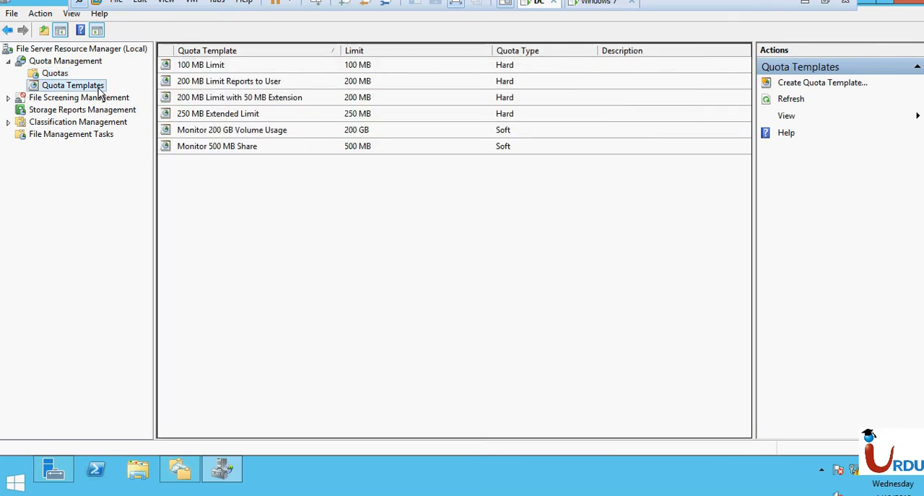
left_click(267, 64)
left_click(268, 81)
left_click(268, 97)
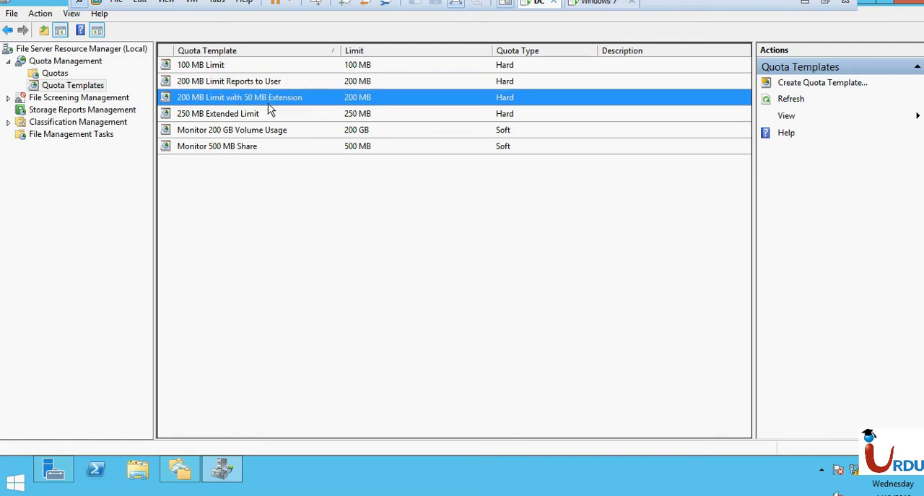
left_click(286, 229)
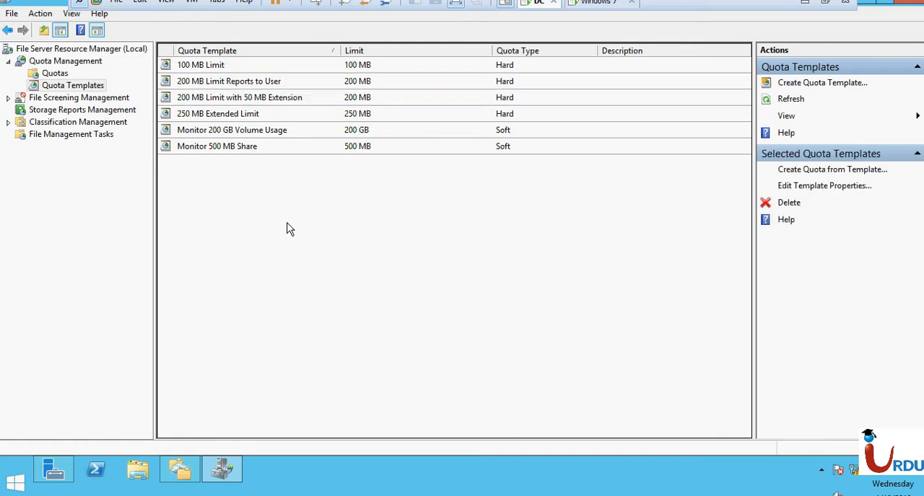
- Define a new quota template named "1 GB" with the description "1 GB for HR" and a hard limit of 1024 MB
left_click(832, 84)
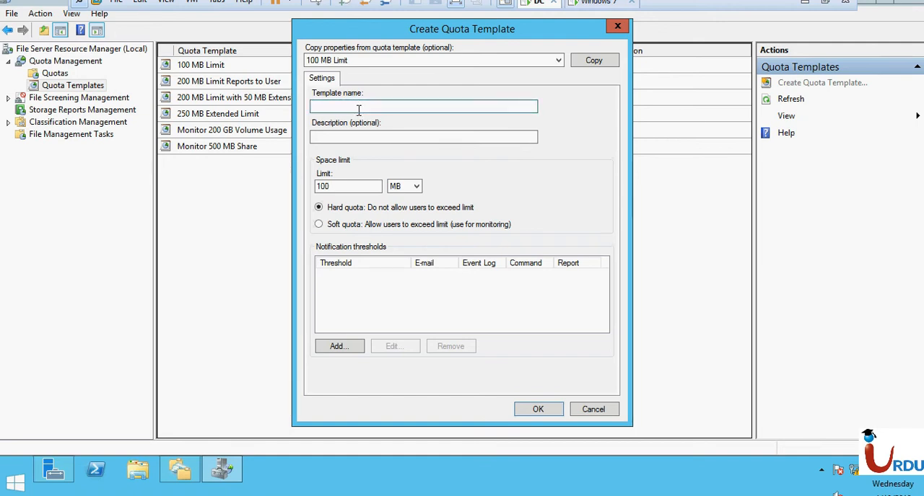
left_click(313, 106)
left_click(376, 138)
type("1 GB for HR")
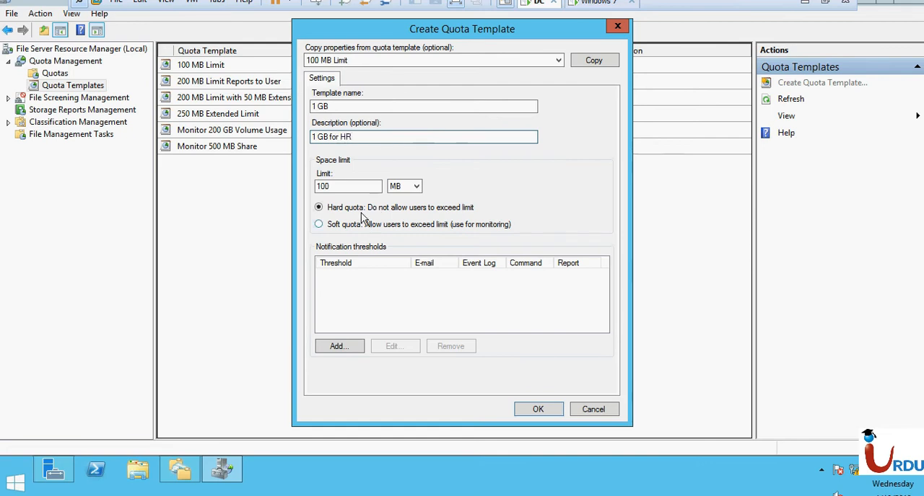
double_click(341, 186)
type("1024")
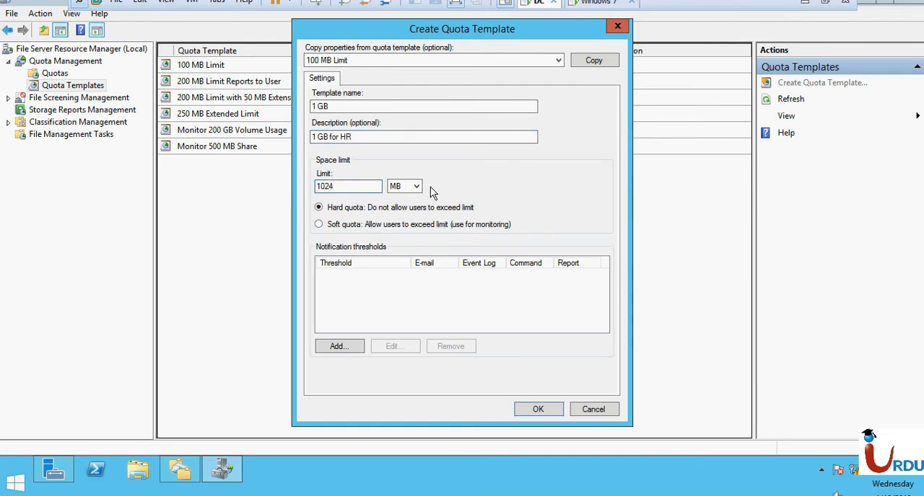
left_click(406, 189)
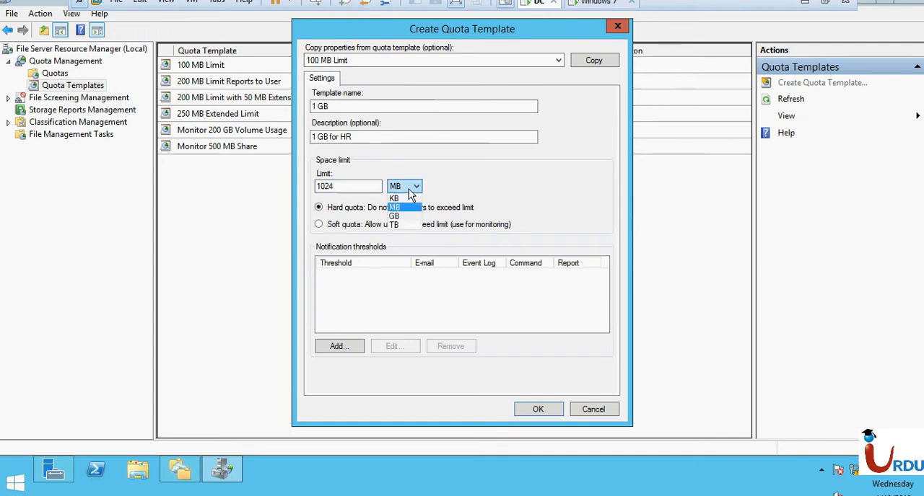
left_click(409, 190)
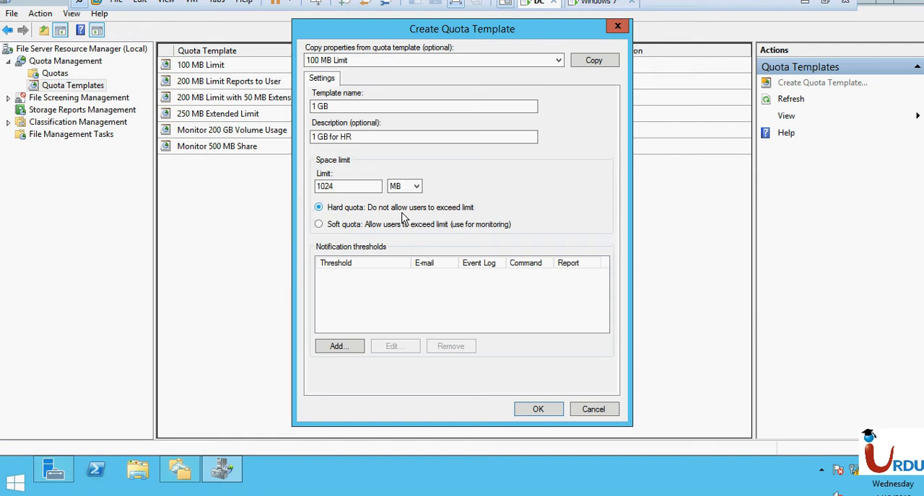
left_click(393, 229)
left_click(340, 349)
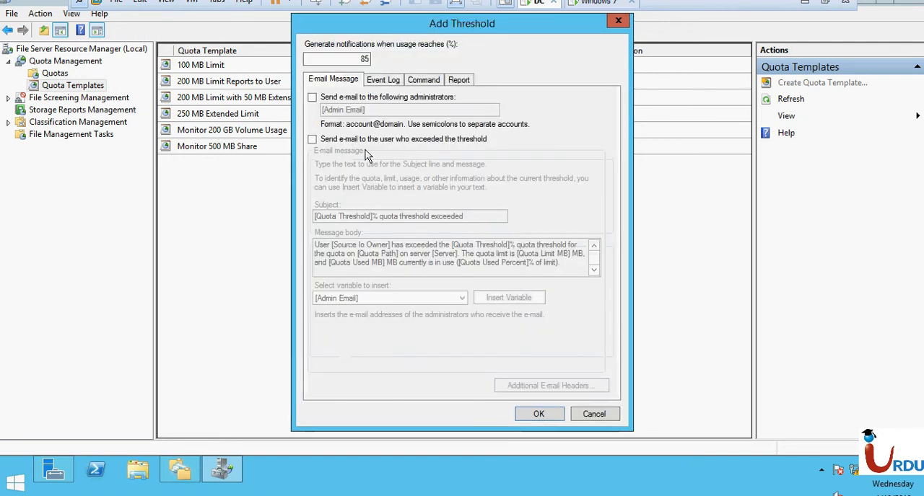
left_click(312, 98)
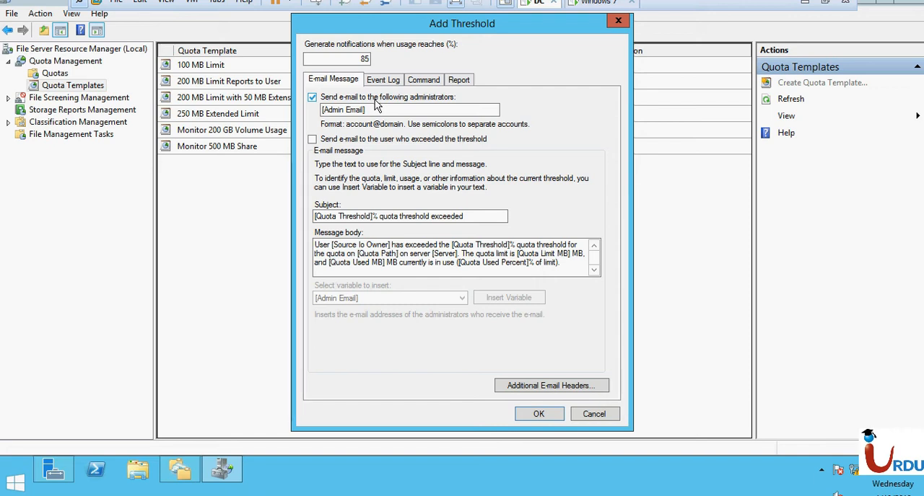
left_click(371, 109)
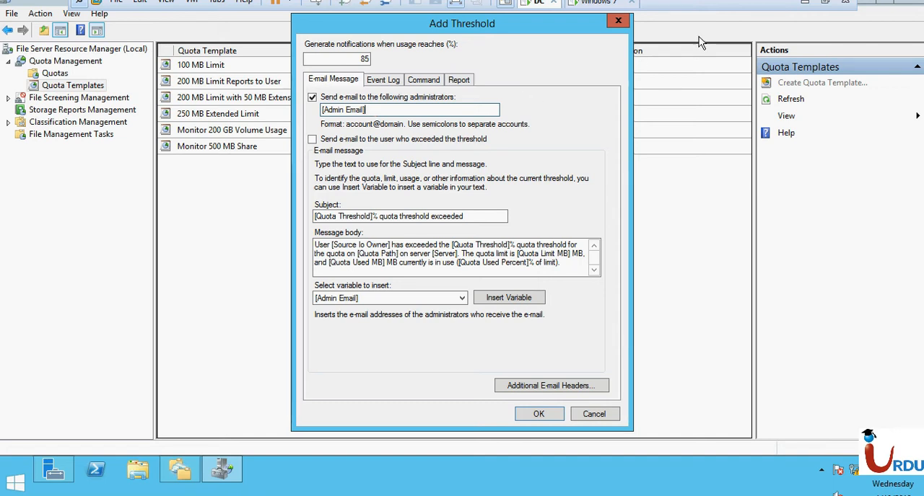
left_click(618, 21)
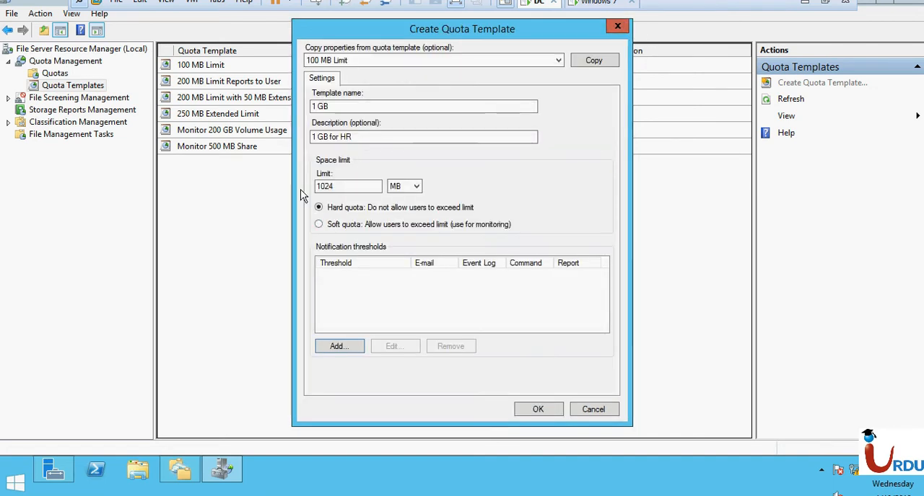
- Save the new 1 GB quota template without notification thresholds and check its entry among the templates
left_click(538, 409)
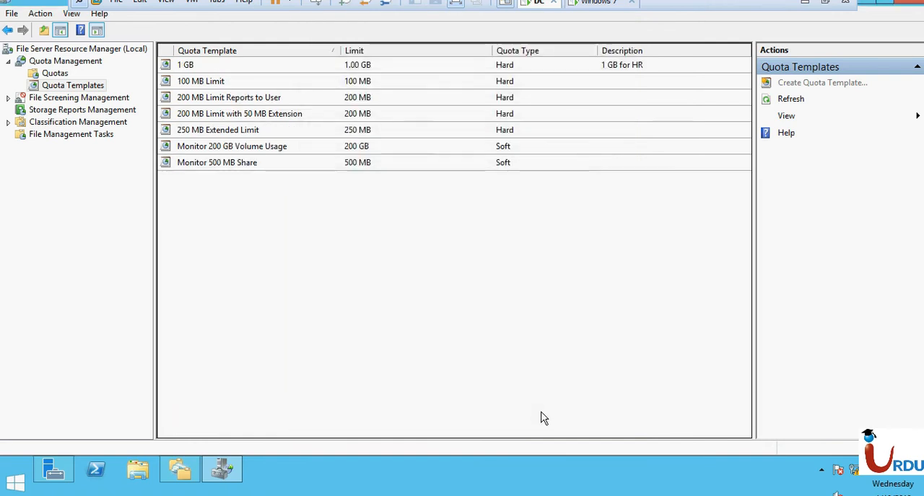
left_click(283, 70)
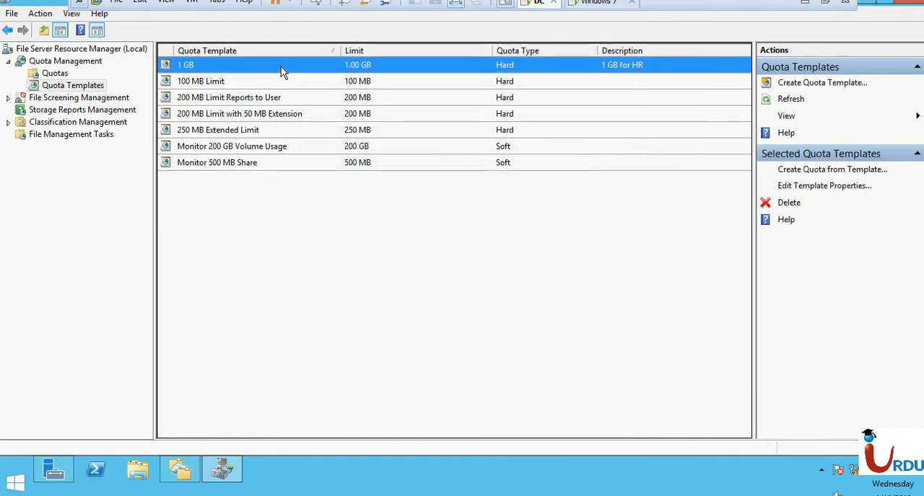
left_click(337, 311)
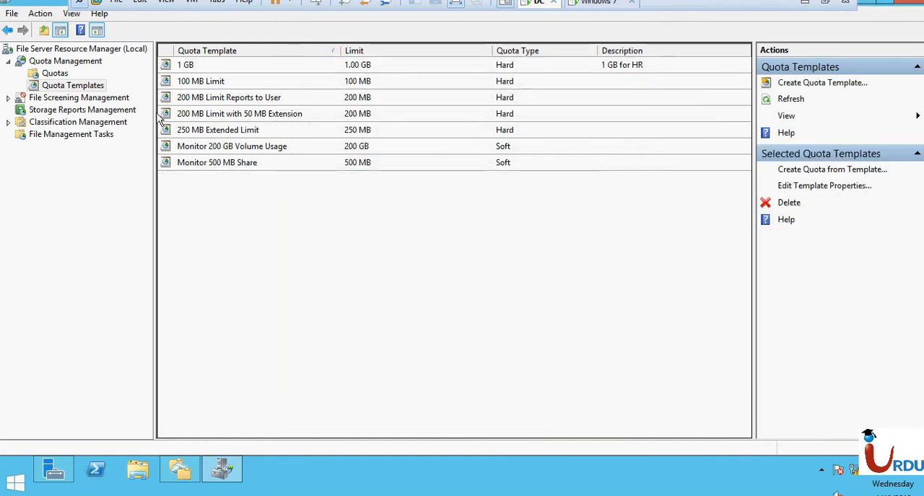
- Start a new quota under Quotas and set its path to the F:\shared\HR folder
left_click(56, 74)
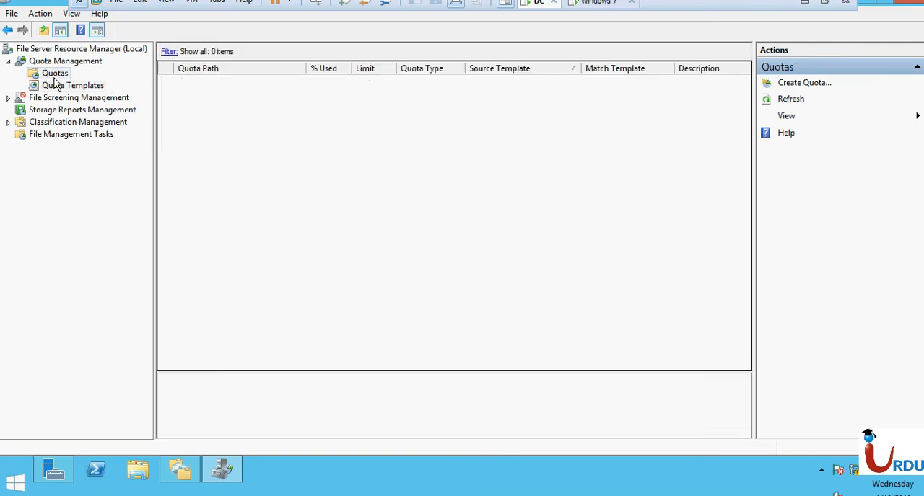
left_click(804, 84)
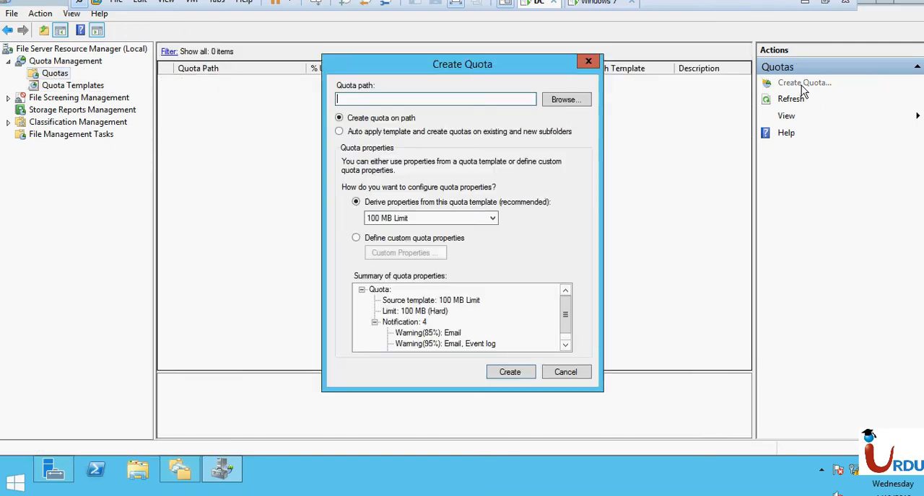
left_click(554, 103)
left_click_drag(554, 211, 549, 251)
left_click(374, 223)
left_click(374, 223)
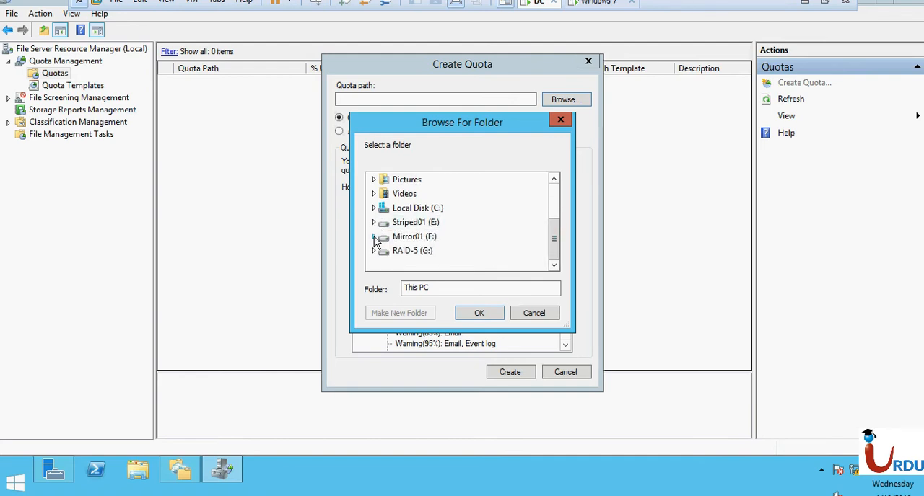
left_click(373, 237)
left_click(374, 223)
left_click(374, 224)
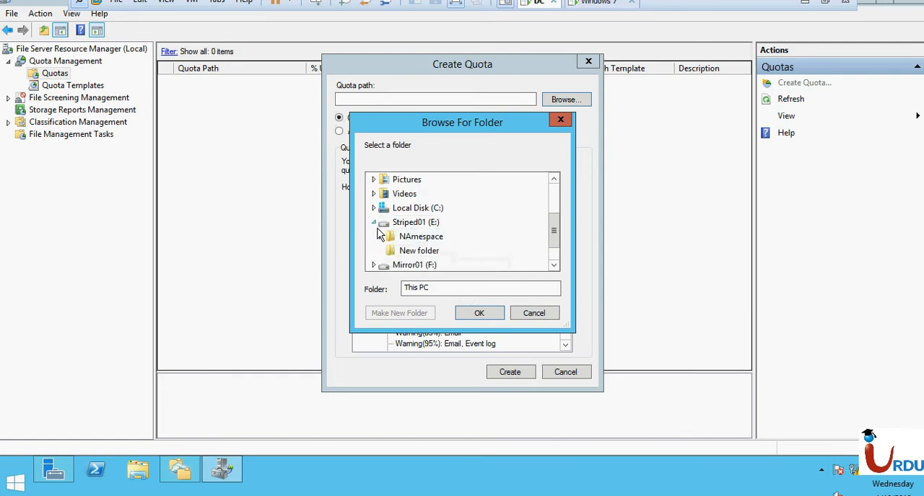
left_click(373, 223)
left_click(374, 237)
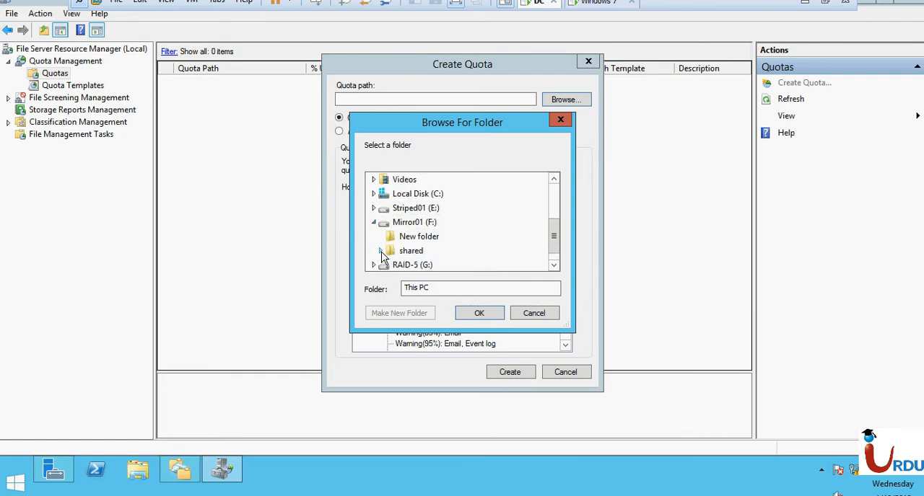
left_click(380, 251)
left_click(405, 238)
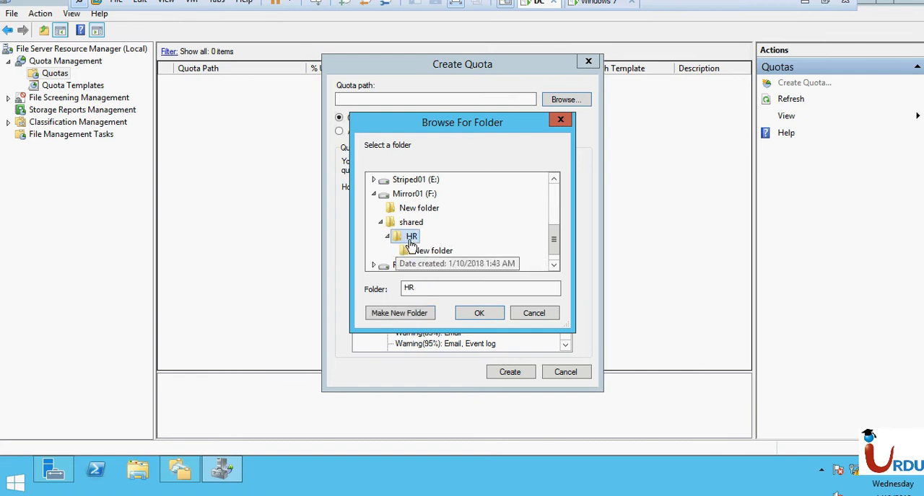
left_click(489, 315)
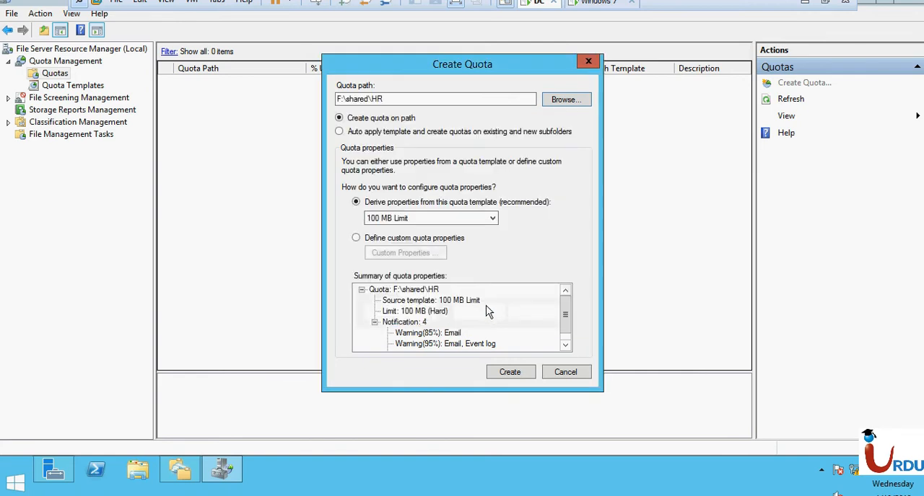
- Derive the F:\shared\HR quota's properties from the "1 GB" quota template
left_click(398, 220)
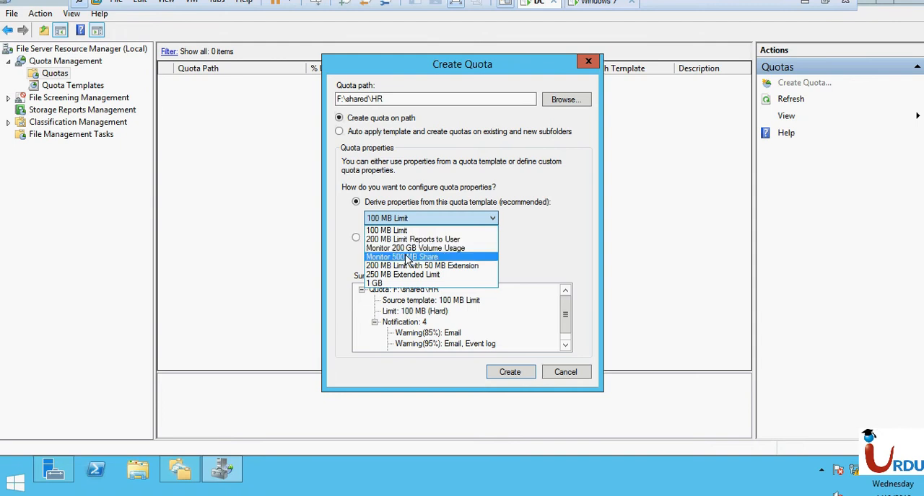
left_click(396, 284)
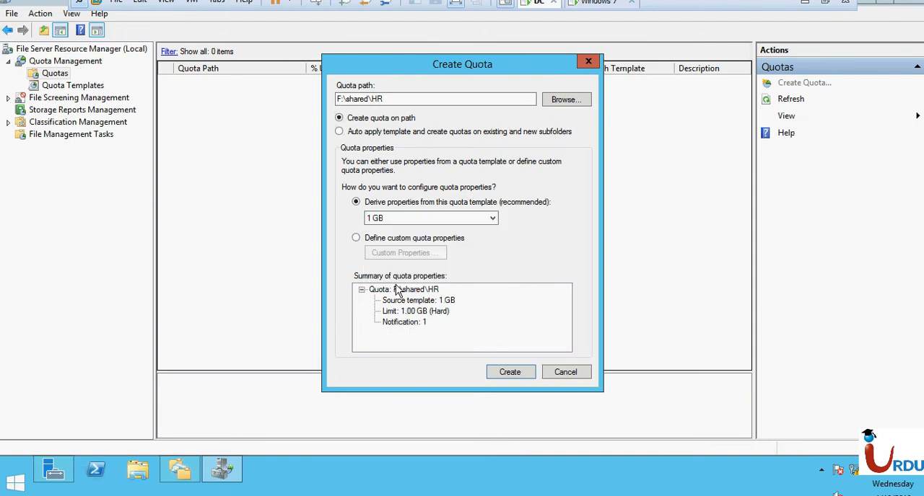
left_click(431, 244)
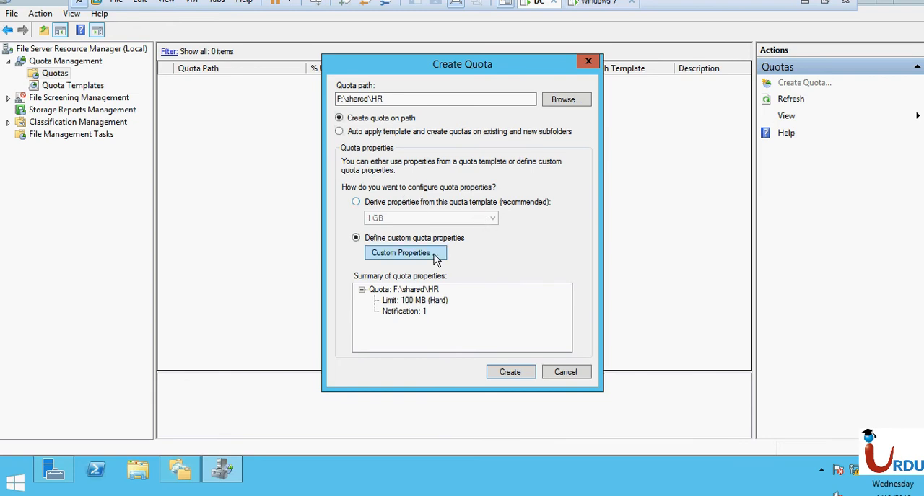
left_click(431, 254)
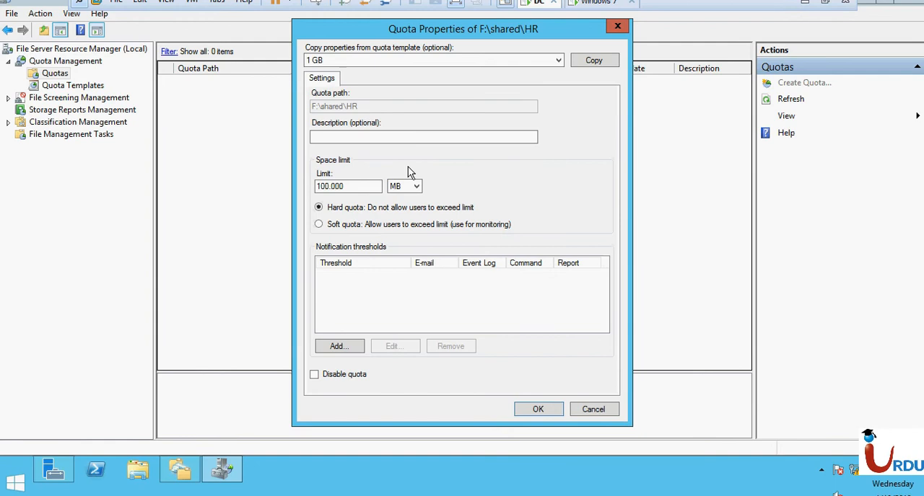
left_click(617, 26)
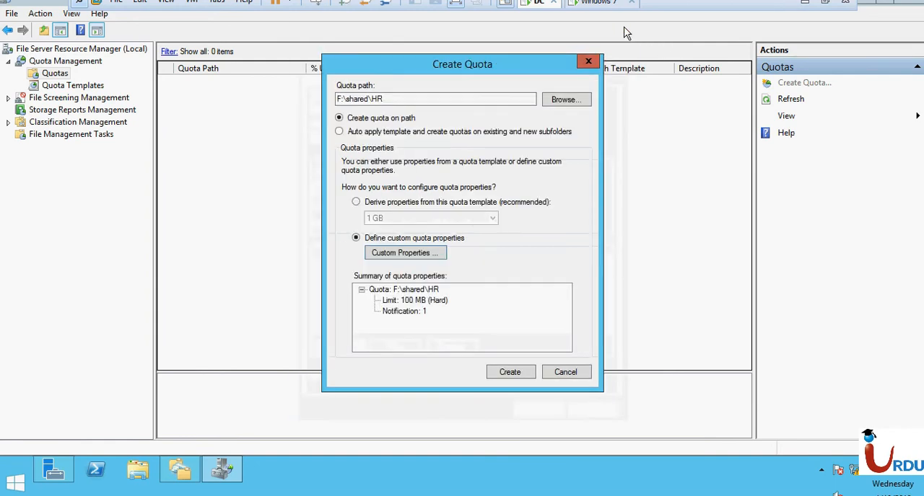
- Keep the properties derived from the quota template and create the quota on F:\shared\HR
left_click(371, 205)
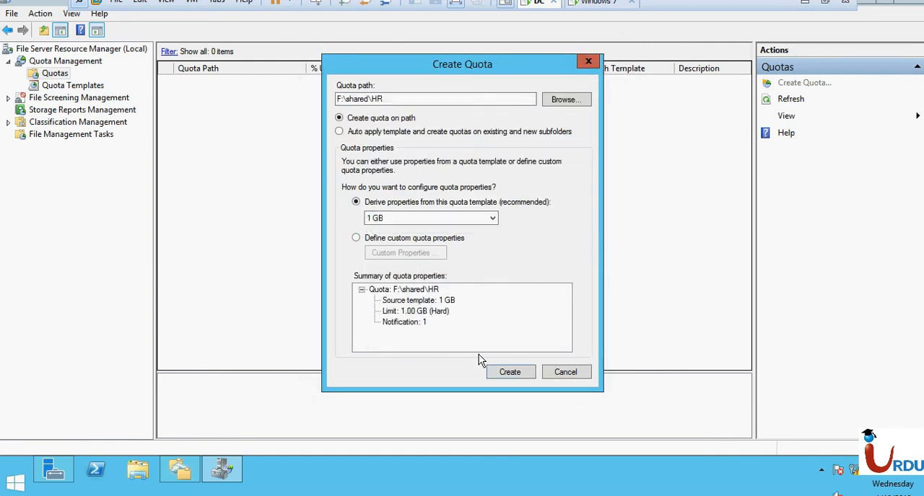
left_click(498, 371)
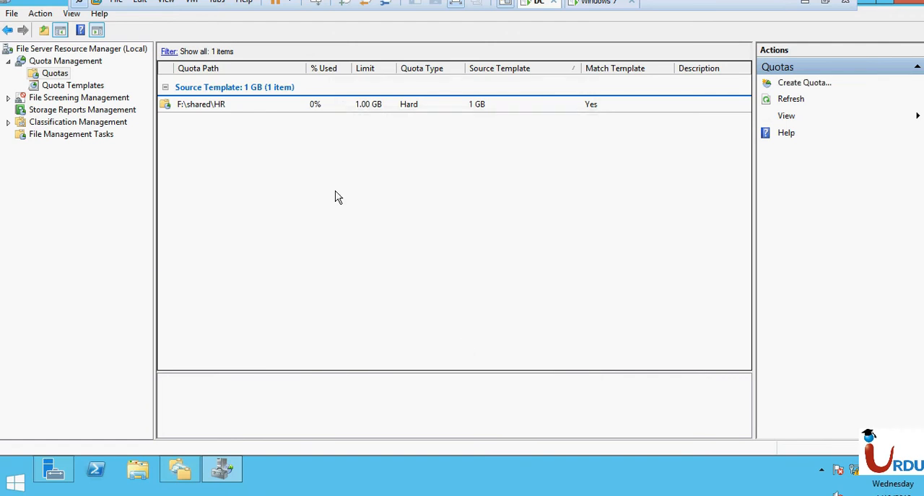
- Start another quota and set its path to the DATA folder on the RAID-5 (G:) volume
left_click(817, 84)
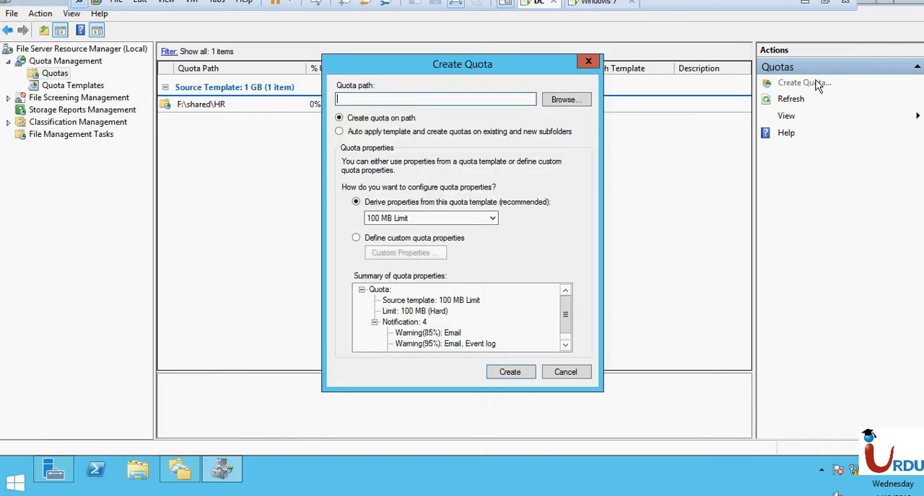
left_click(564, 101)
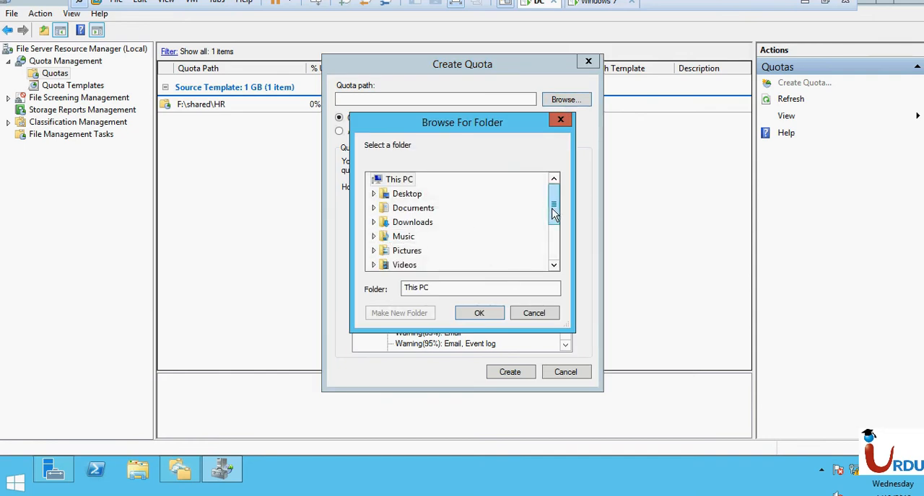
left_click_drag(554, 208, 554, 246)
left_click(374, 223)
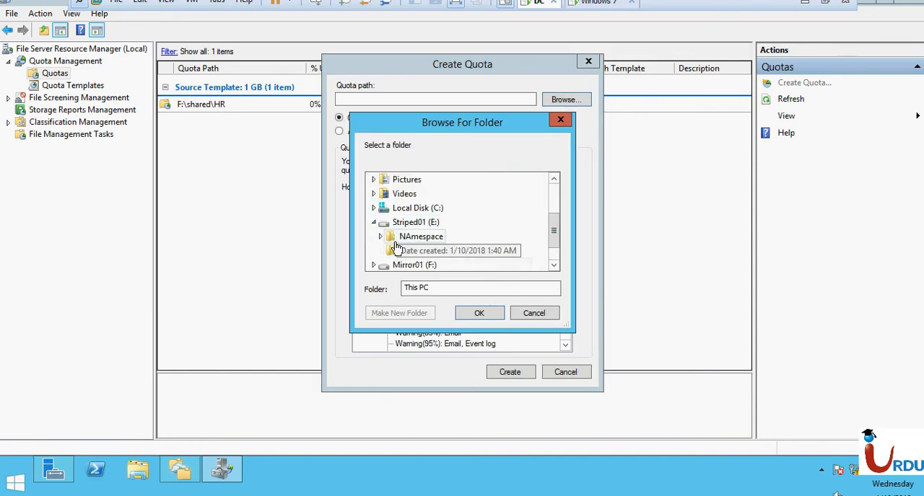
left_click(374, 224)
left_click(373, 250)
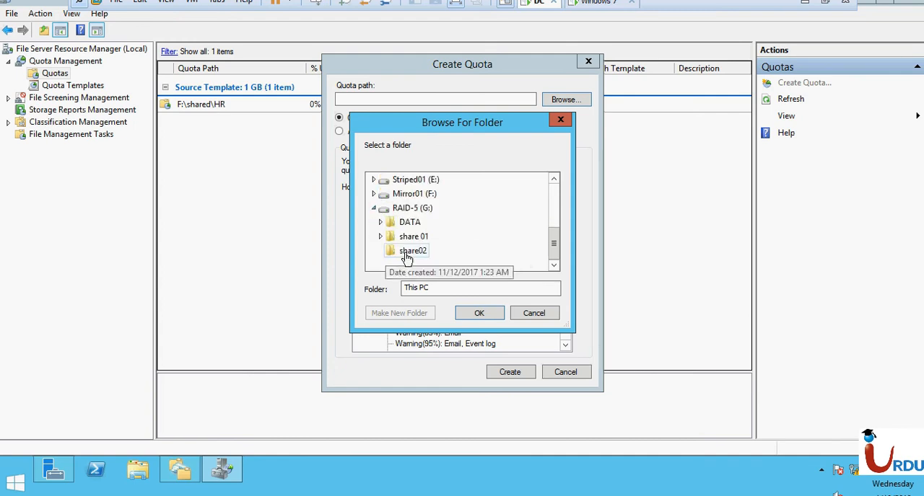
left_click(407, 226)
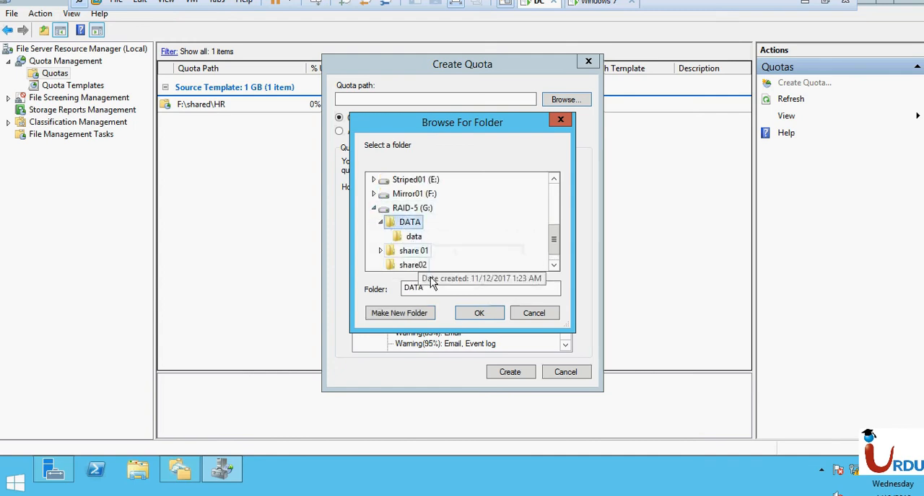
left_click(477, 315)
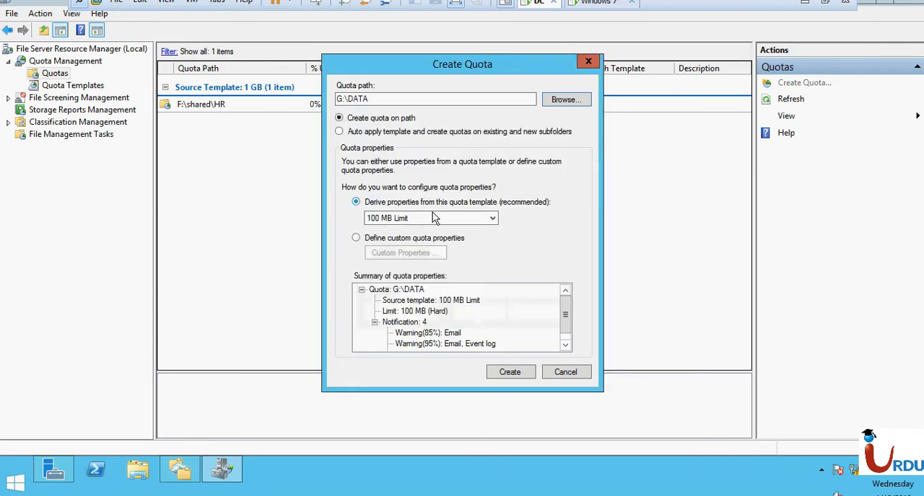
- Derive the G:\DATA quota from the "Monitor 500 MB Share" template and create it
left_click(435, 218)
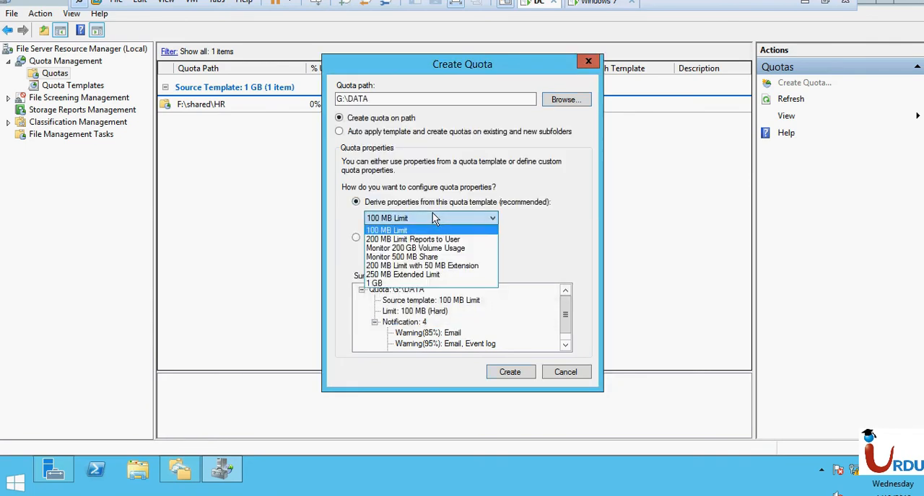
left_click(411, 258)
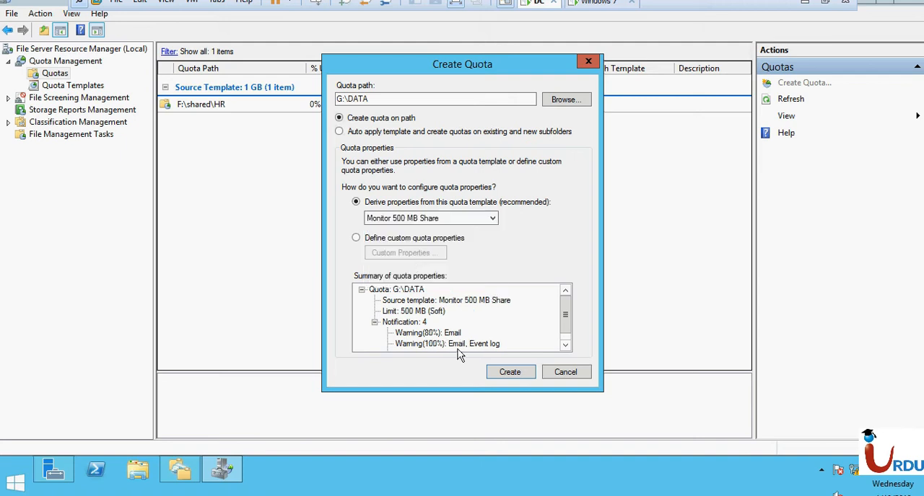
left_click(509, 373)
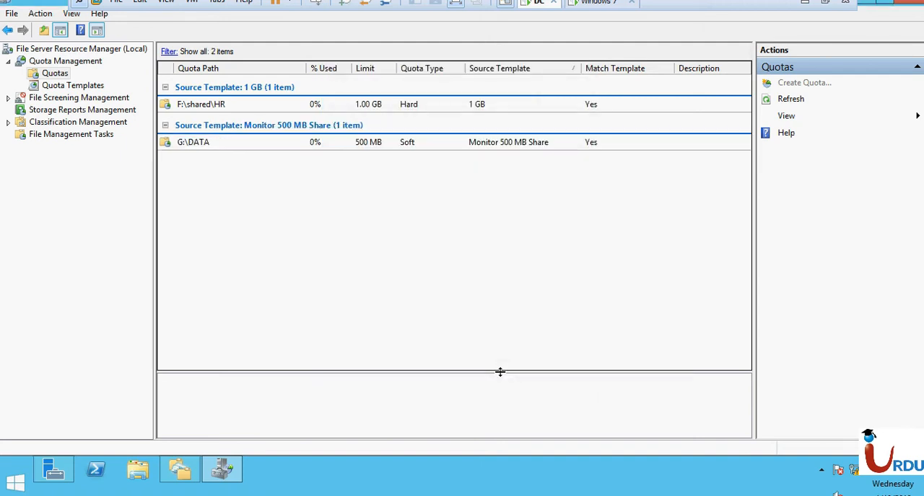
- Compare the details of the G:\DATA and F:\shared\HR quotas in the list
left_click(321, 143)
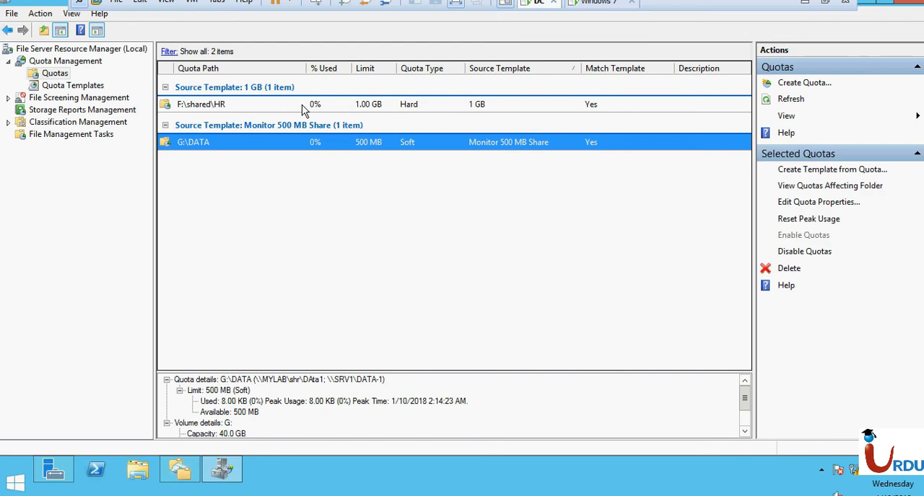
left_click(305, 108)
left_click(279, 144)
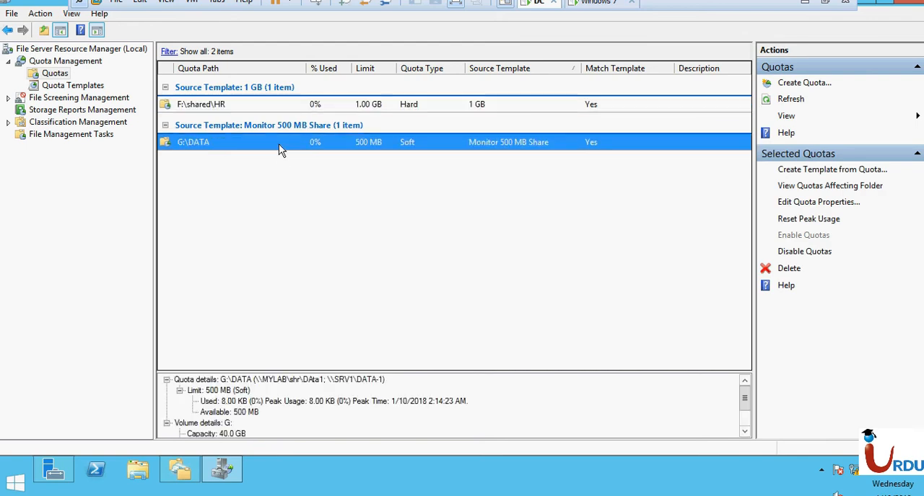
left_click(265, 110)
left_click(310, 252)
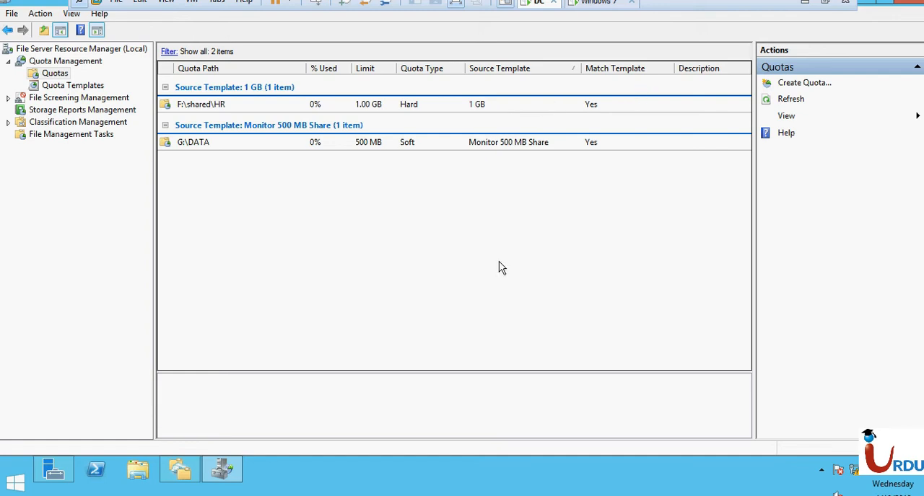
- Switch to the Windows 7 virtual machine, refresh its Computer window and check the mapped HR (Y:) drive's size
left_click(596, 6)
right_click(631, 313)
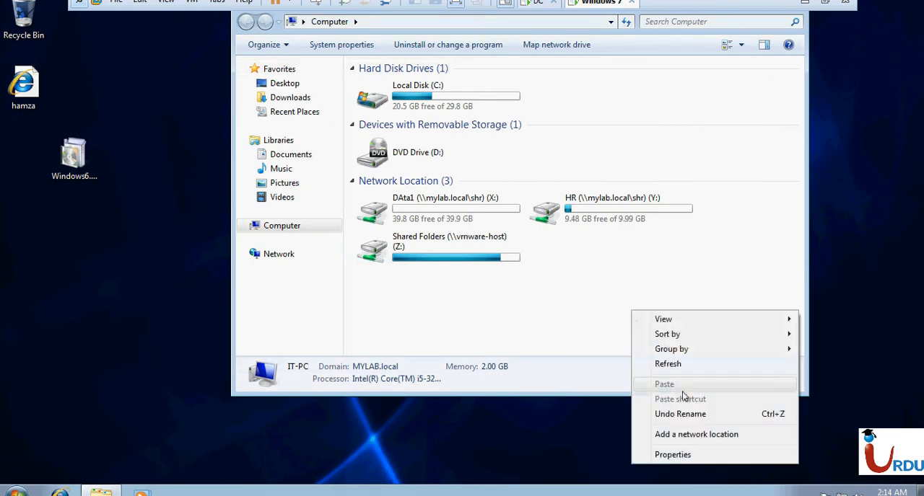
left_click(675, 364)
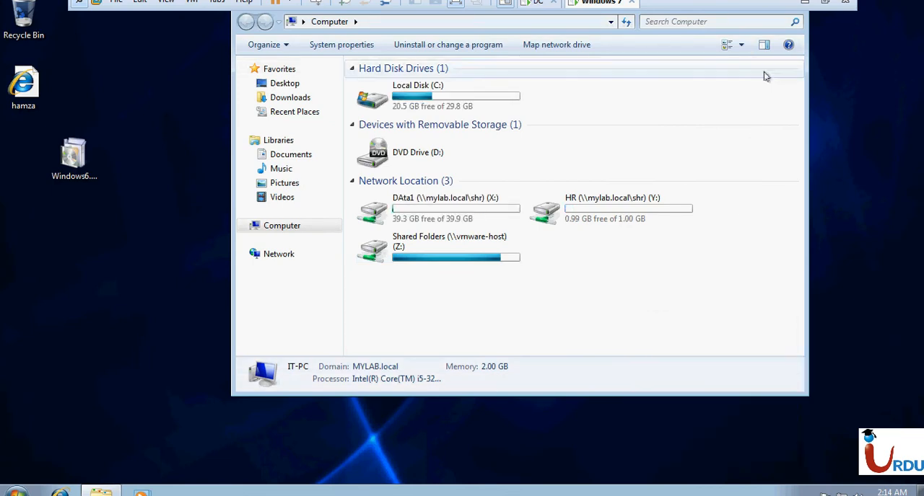
left_click_drag(395, 17, 386, 80)
left_click(582, 281)
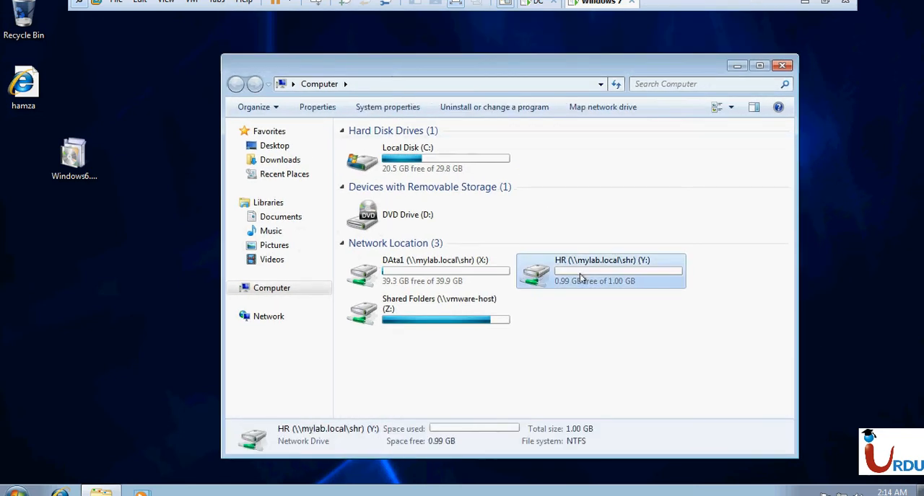
- Disconnect the mapped network drives HR (Y:) and DAta1 (X:)
right_click(582, 279)
left_click(617, 359)
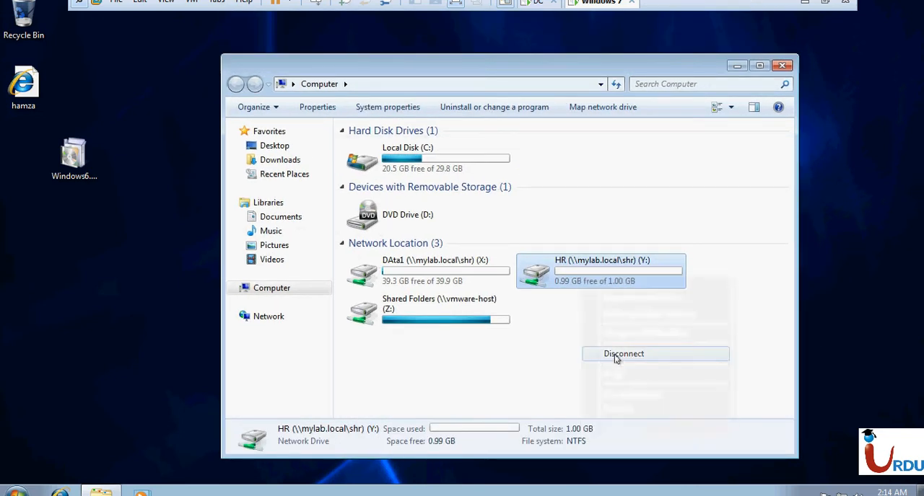
right_click(461, 275)
left_click(488, 356)
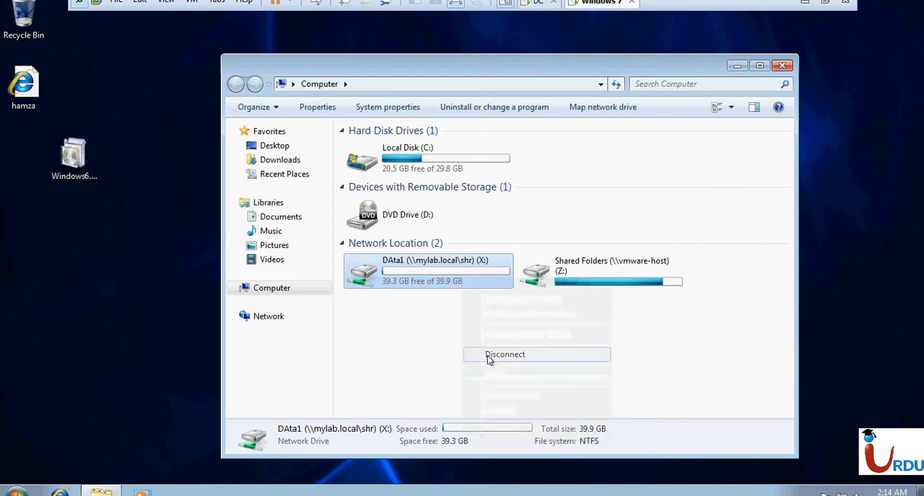
- Open the HR folder in the mylab.local shr namespace, copy its path \\mylab.local\shr\HR and minimize the folder window
key("super+r")
key("Return")
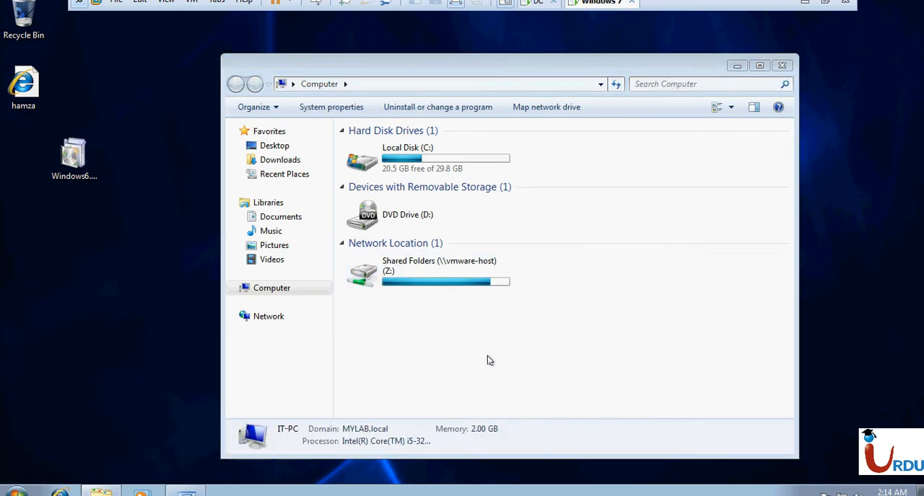
double_click(439, 199)
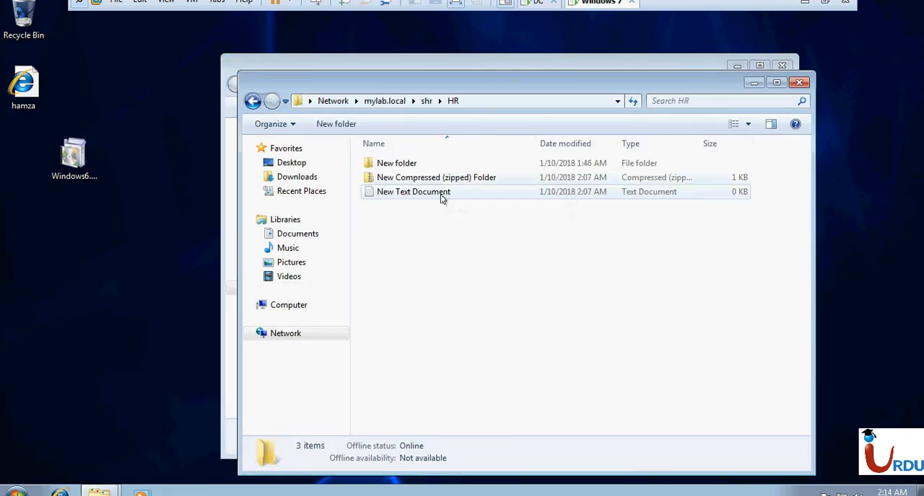
left_click(529, 101)
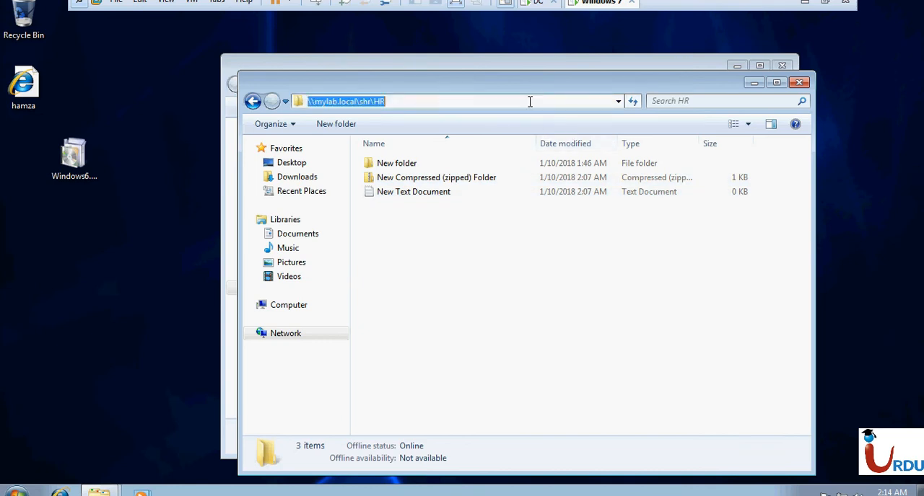
left_click(754, 82)
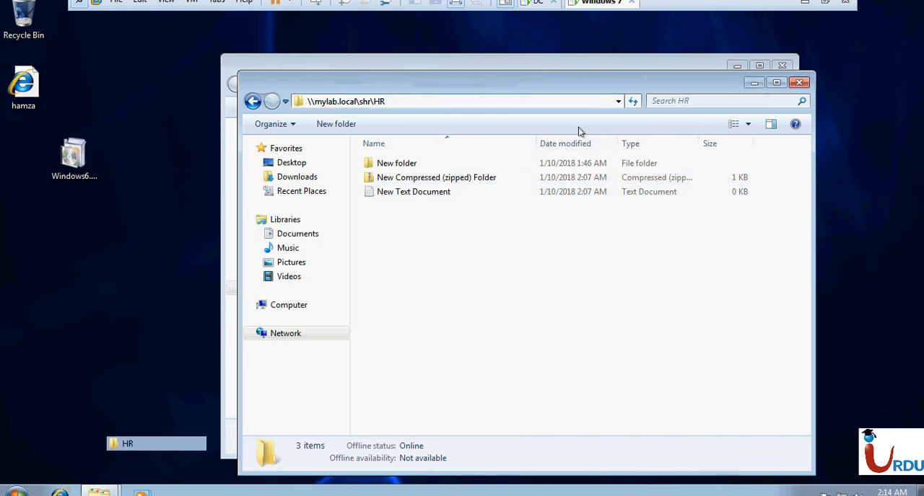
- Map \\mylab.local\shr\HR as network drive Y: and check the drive's capacity in the Computer window
left_click(517, 109)
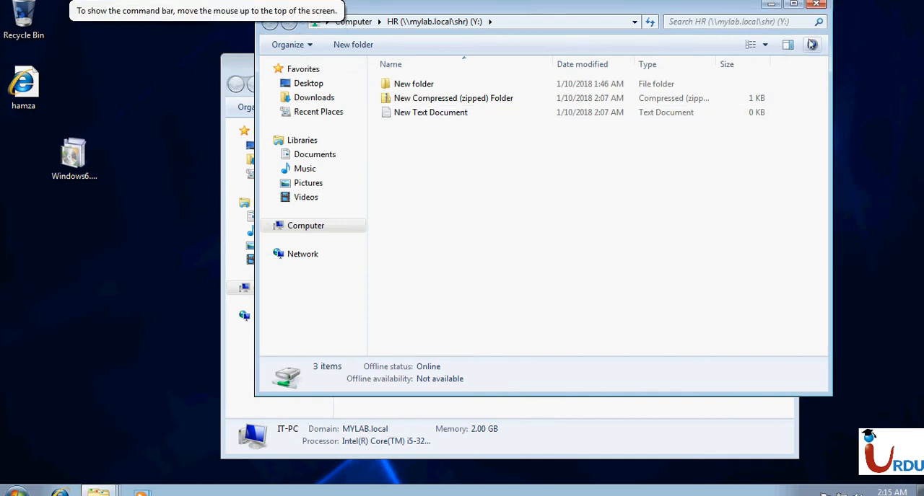
left_click(815, 6)
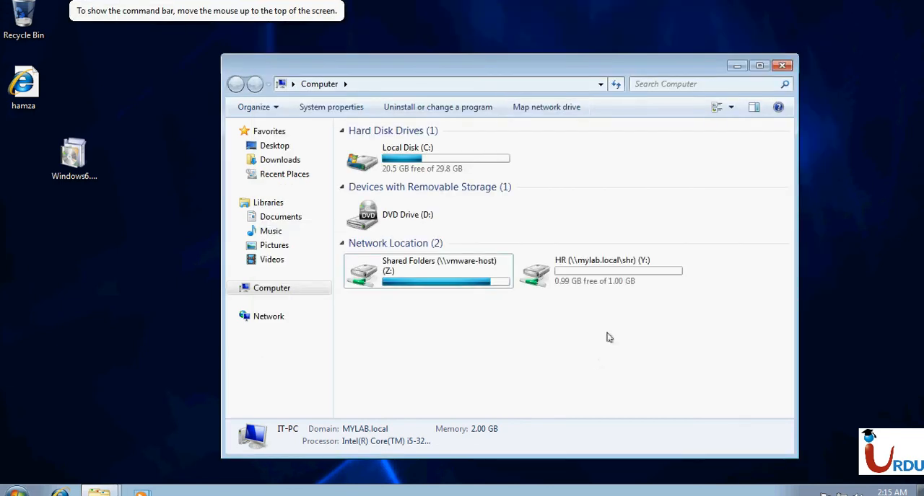
left_click(597, 291)
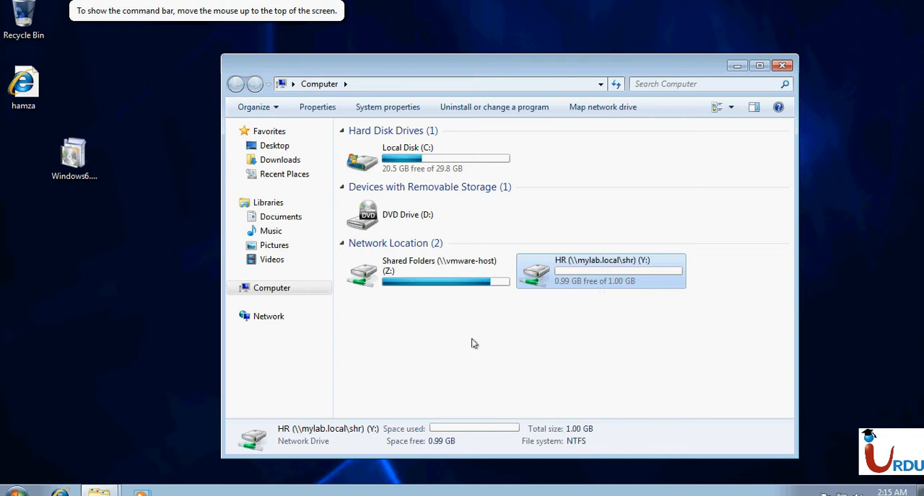
- Return to the shr namespace, open DAta1, copy its path \\mylab.local\shr\DAta1 and close the folder window
mouse_move(100, 490)
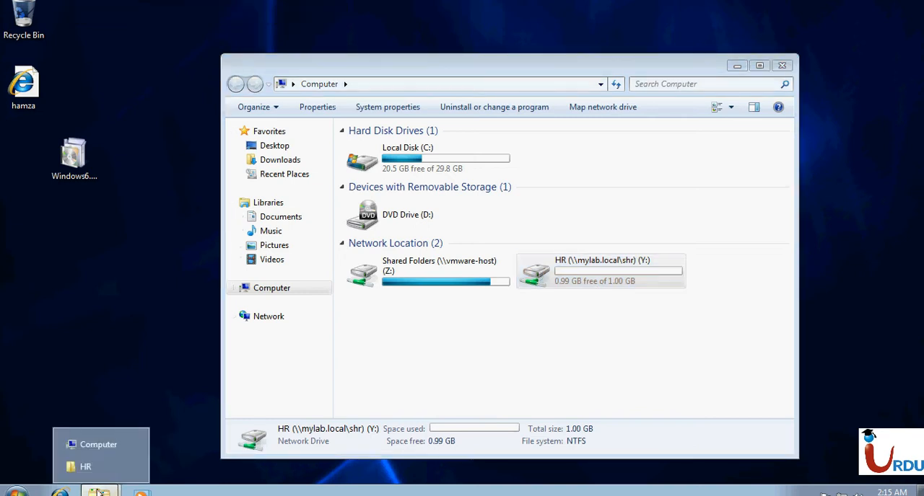
left_click(87, 467)
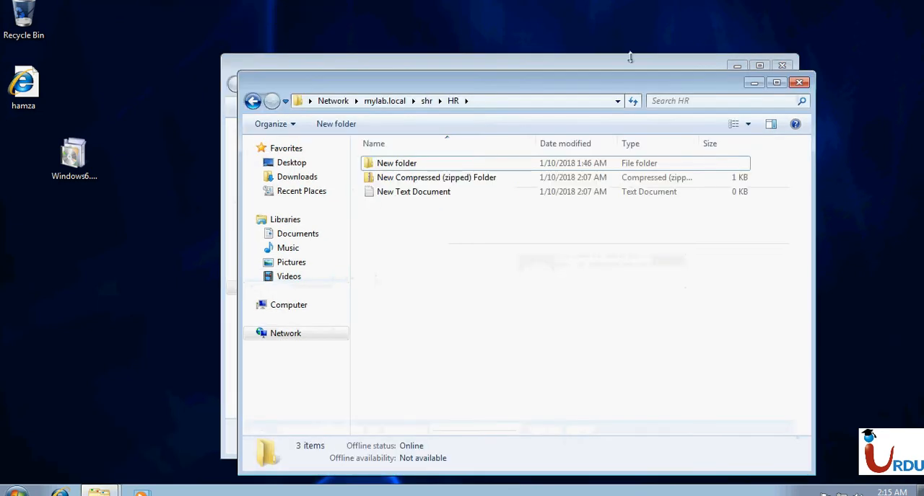
left_click(426, 101)
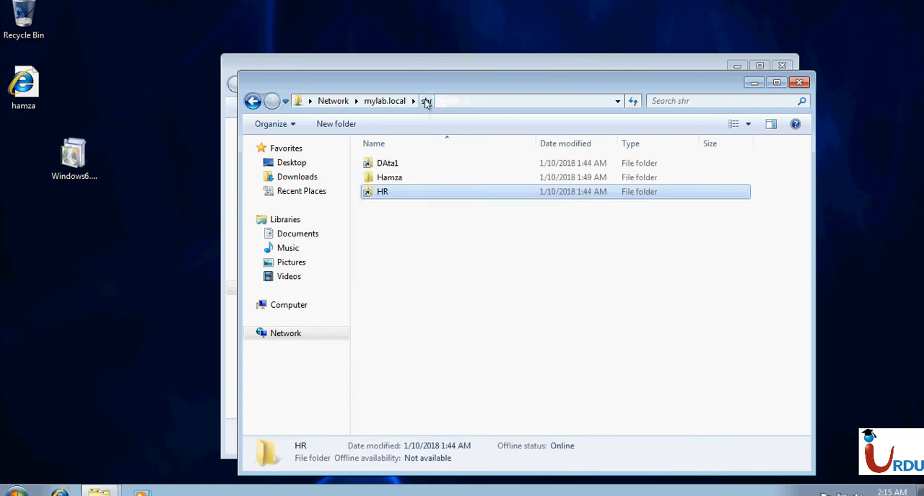
double_click(385, 164)
left_click(546, 103)
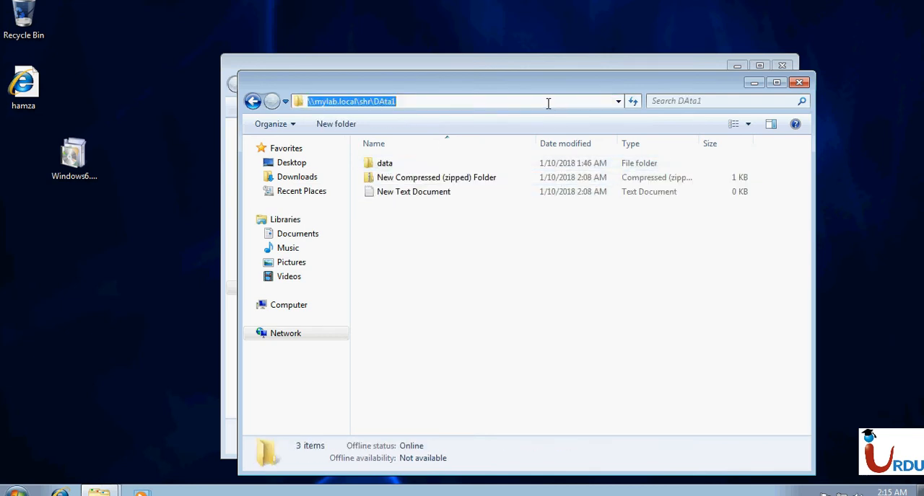
left_click(799, 83)
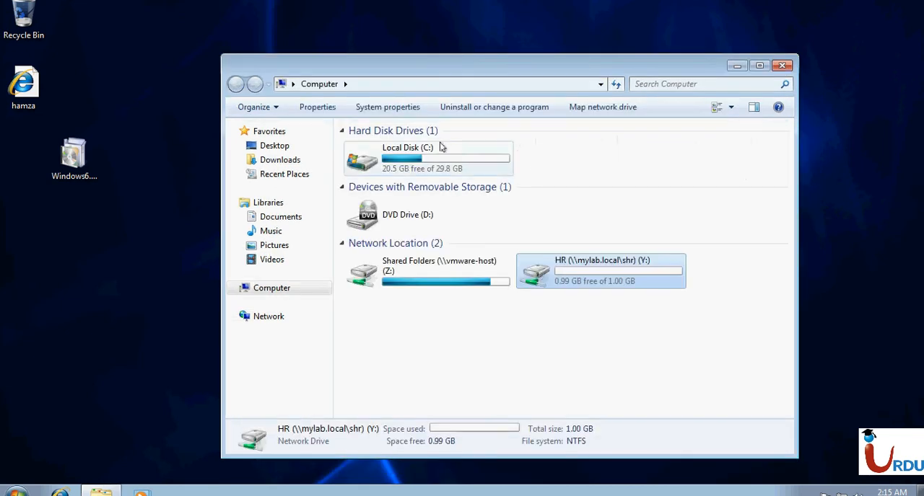
- Map \\mylab.local\shr\DAta1 as network drive X: and check the drive's capacity and contents
left_click(599, 110)
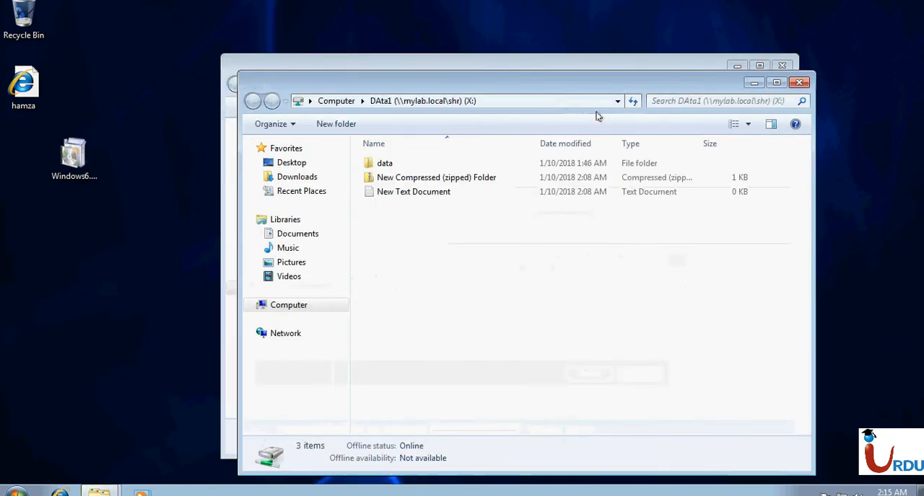
left_click(800, 84)
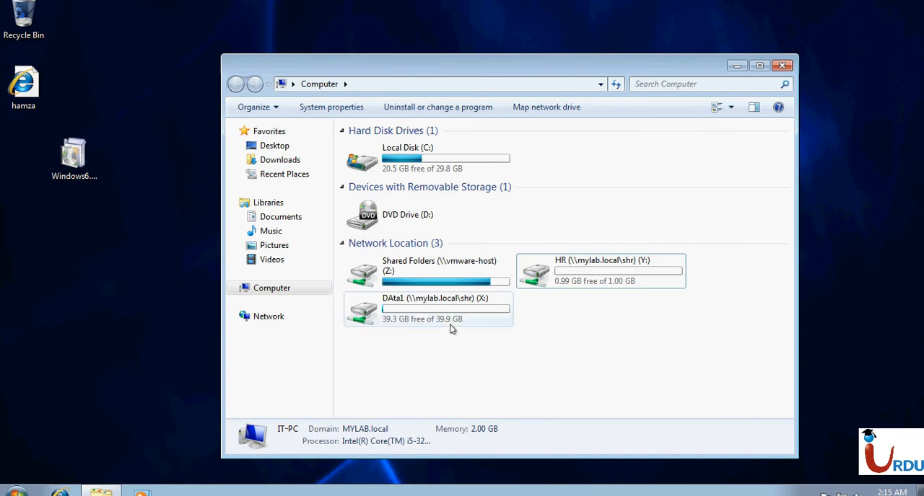
double_click(447, 326)
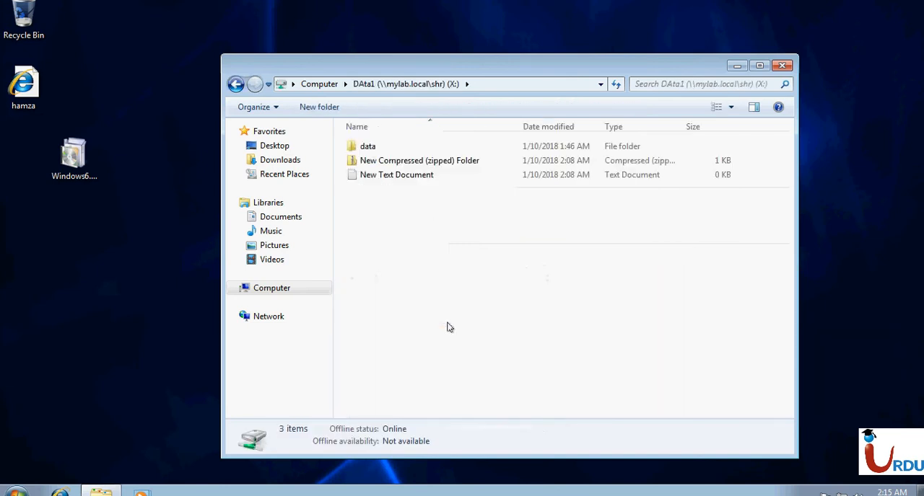
left_click(371, 146)
left_click(392, 250)
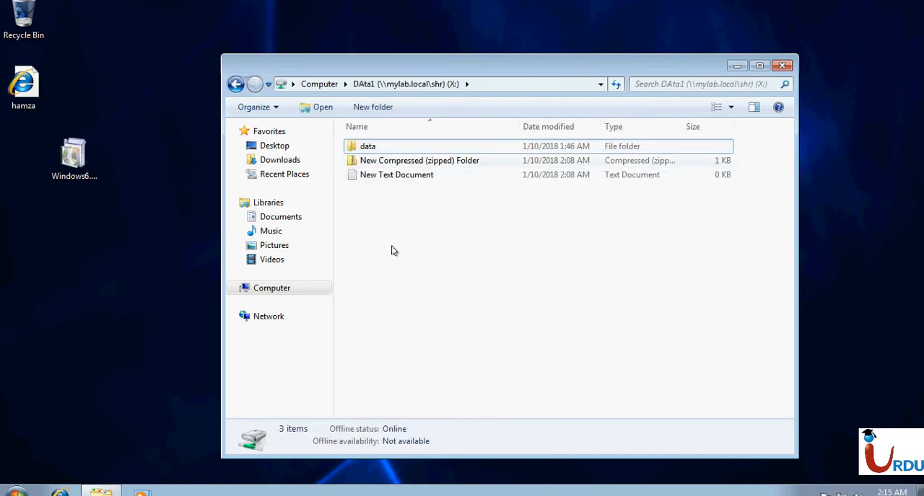
left_click(236, 85)
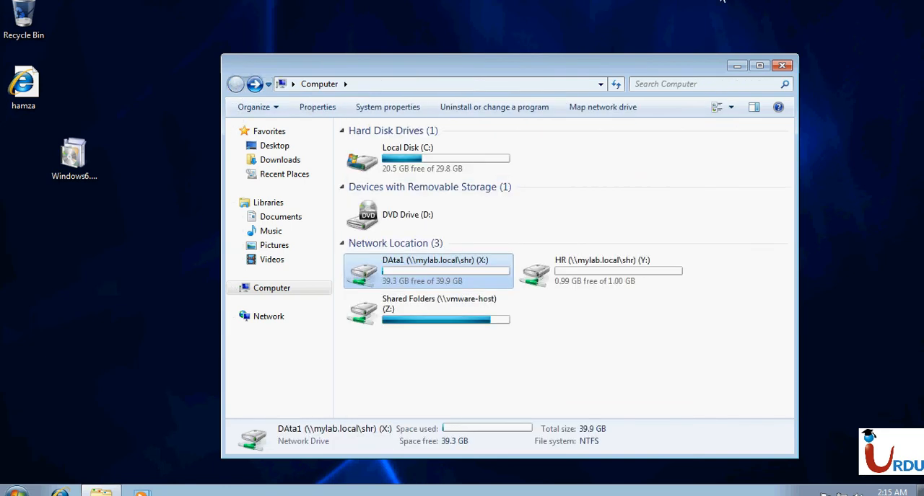
- Switch to the DC virtual machine and review the quota properties of G:\DATA without changing them
mouse_move(661, 2)
left_click(537, 4)
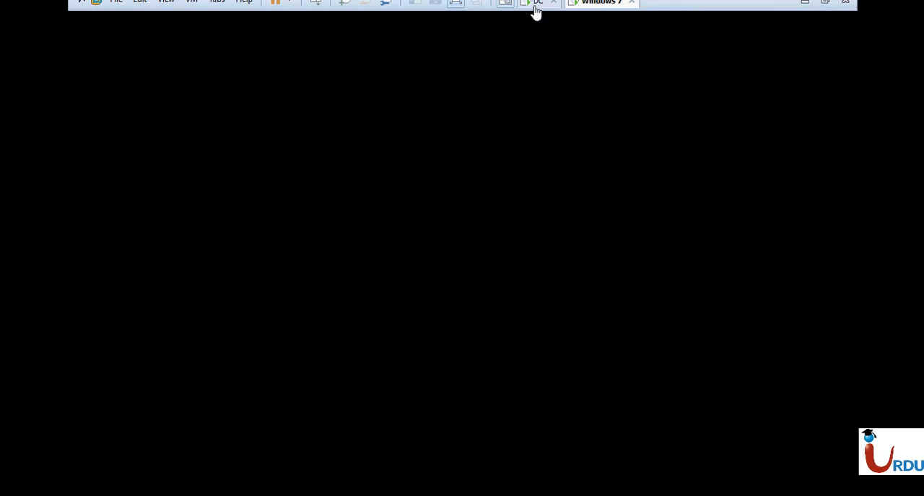
left_click(236, 142)
right_click(236, 142)
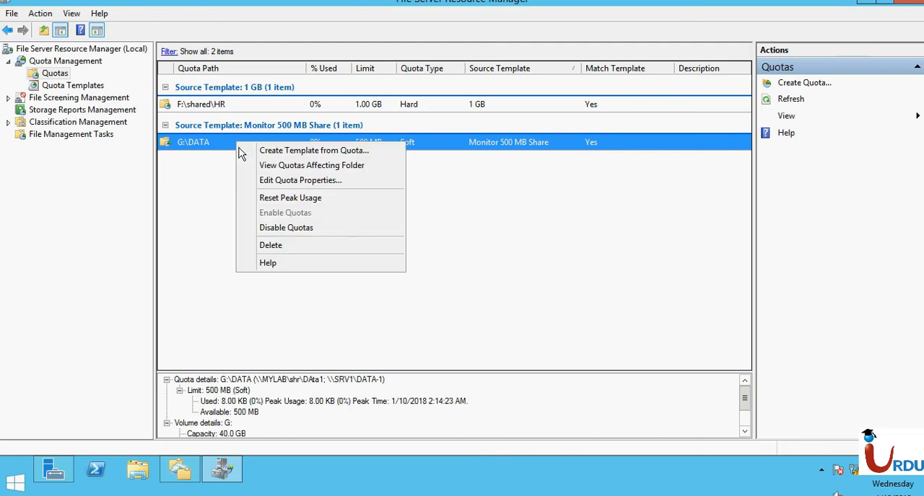
left_click(288, 180)
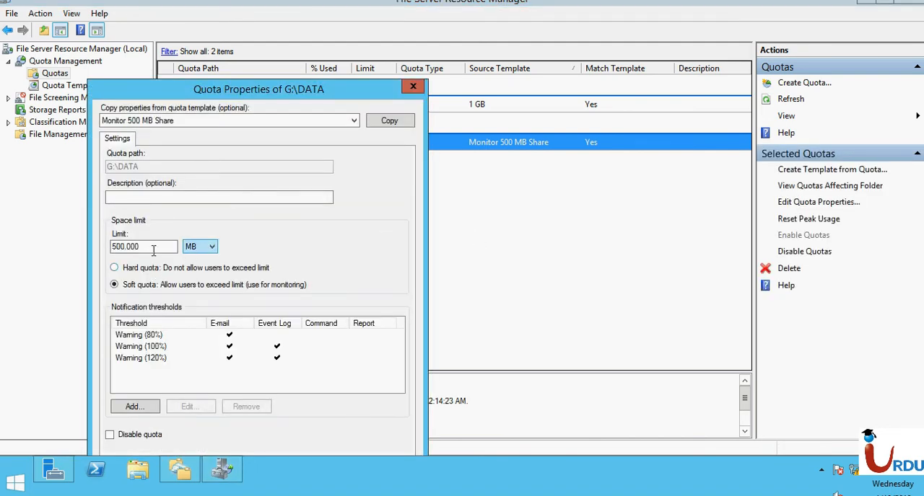
left_click(414, 87)
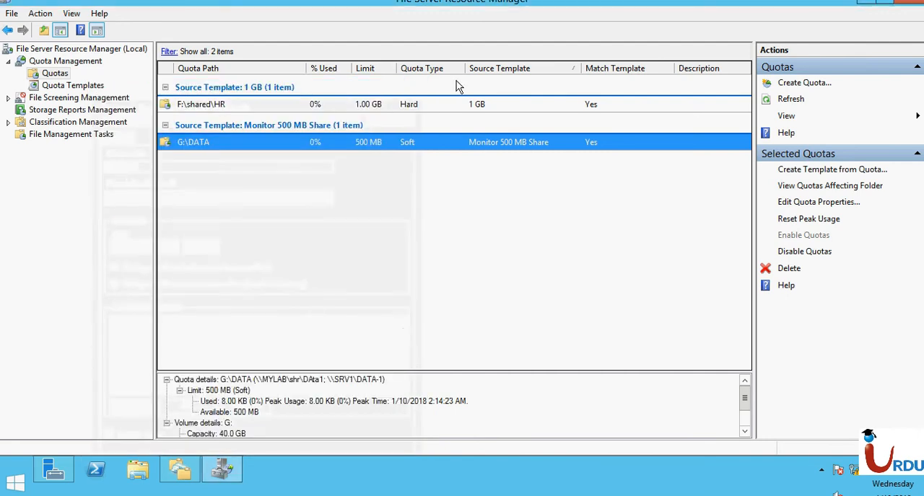
- Disable the soft quota on G:\DATA and delete it
right_click(409, 146)
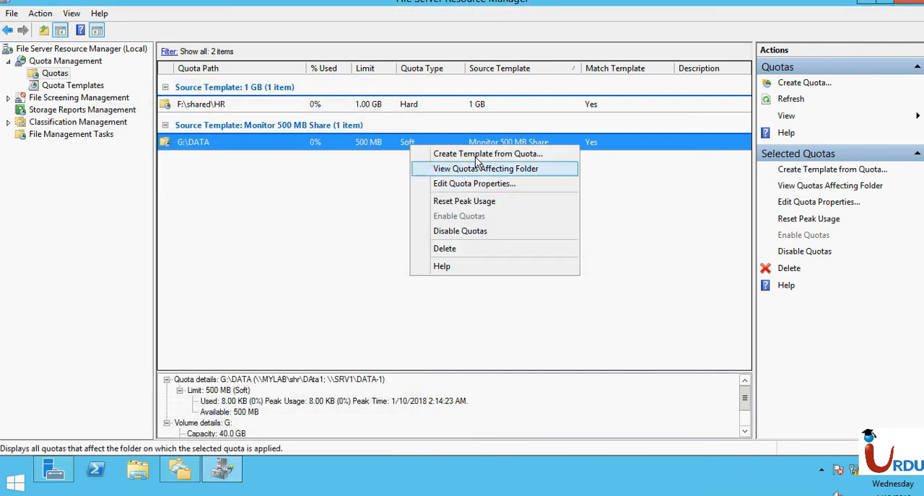
left_click(465, 231)
left_click(478, 275)
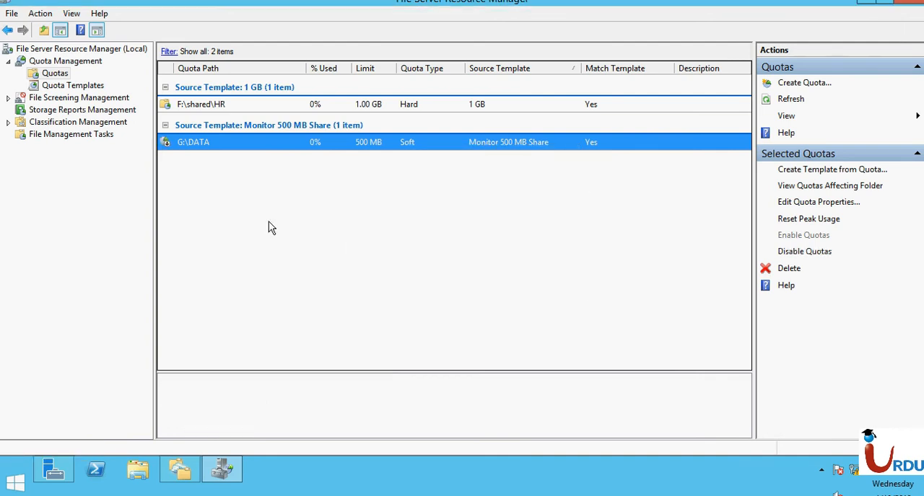
right_click(232, 143)
left_click(265, 246)
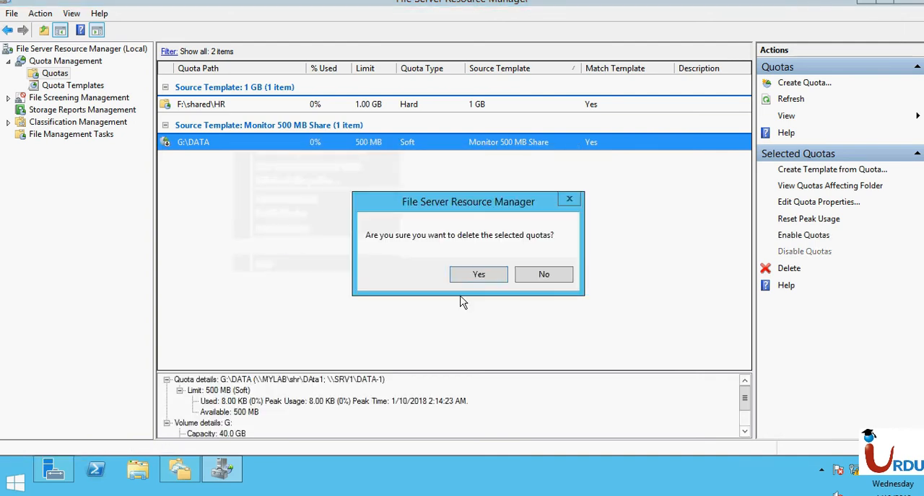
left_click(478, 274)
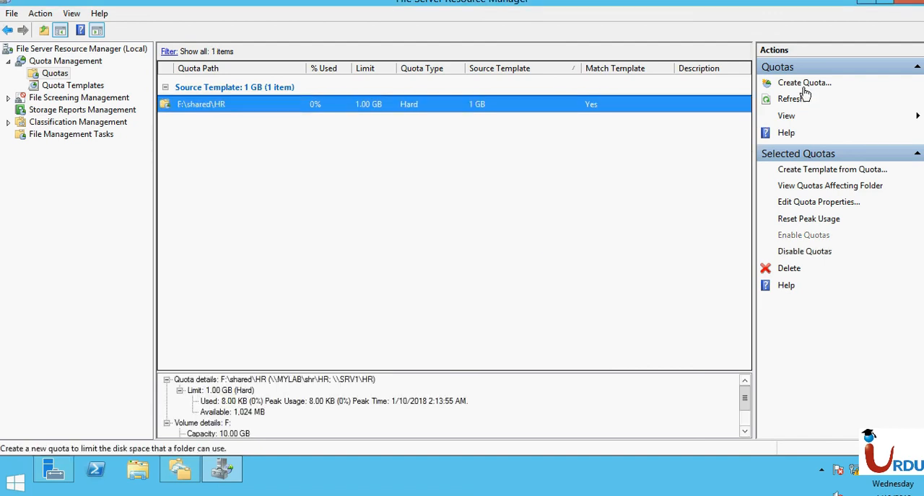
- Start a new quota and choose the DATA folder on RAID-5 (G:) as its path
left_click(797, 82)
left_click(491, 216)
left_click(490, 216)
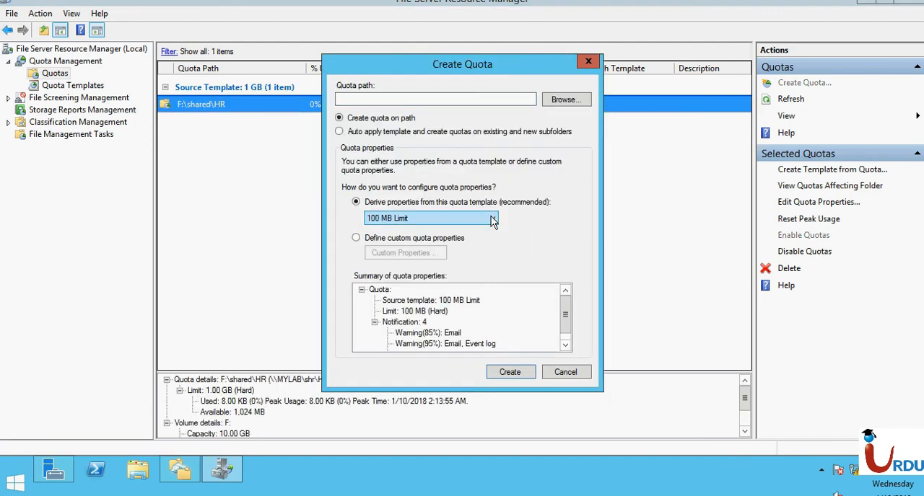
left_click(575, 102)
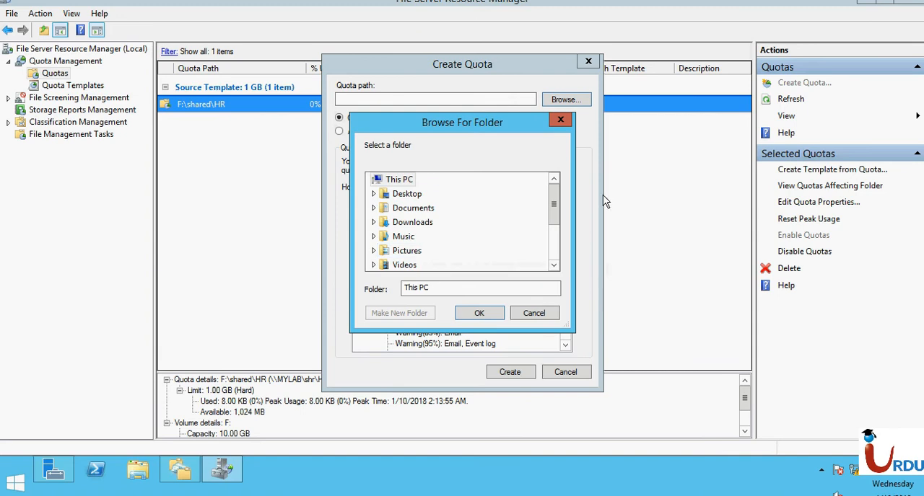
left_click_drag(555, 202, 555, 245)
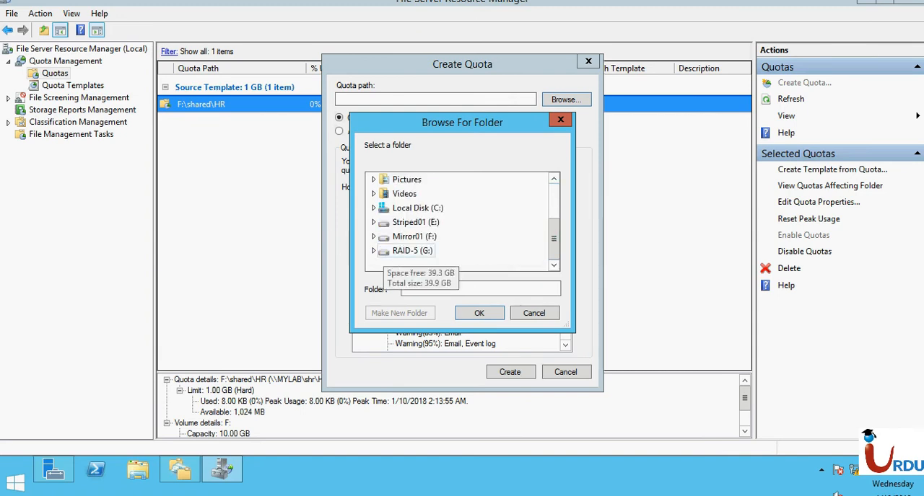
left_click(393, 251)
left_click(409, 223)
left_click(407, 236)
left_click(406, 223)
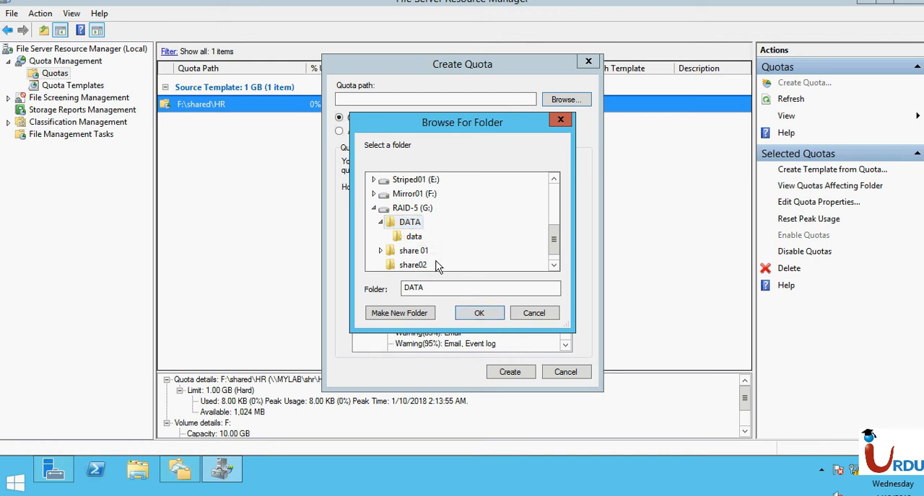
left_click(410, 237)
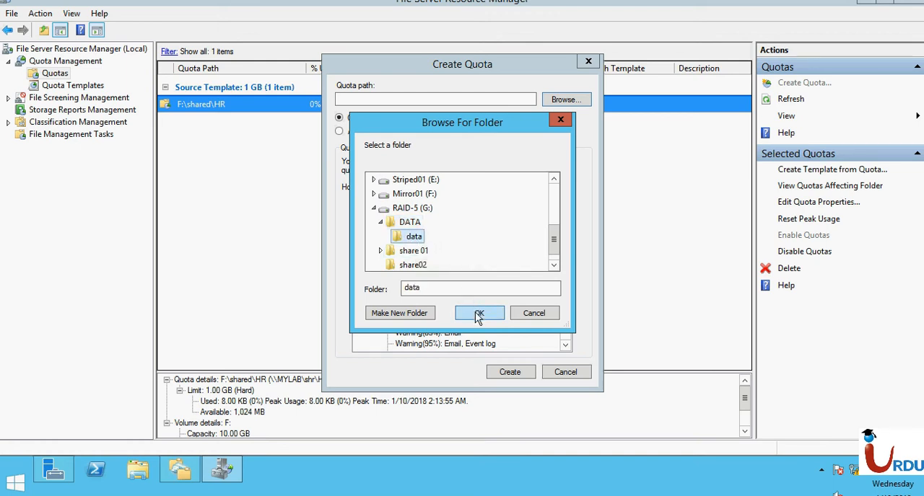
left_click(408, 223)
left_click(498, 318)
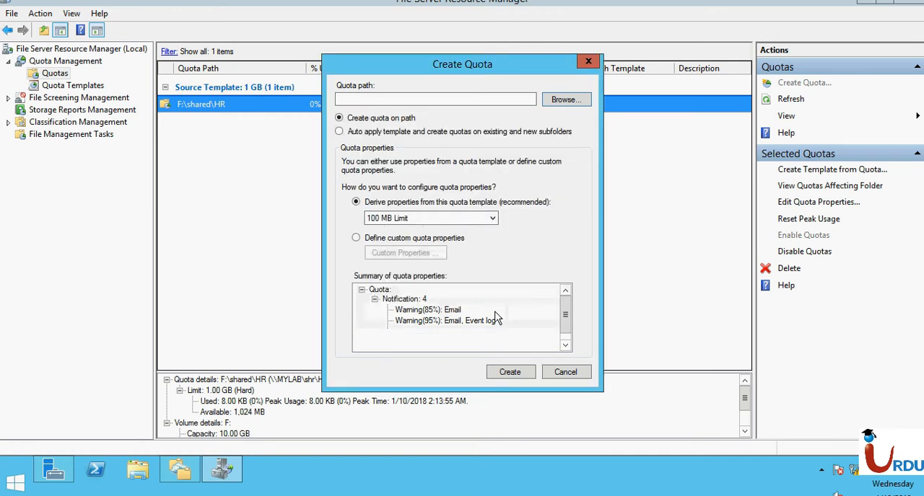
- Base the G:\DATA quota on the 1 GB template and create it
left_click(406, 219)
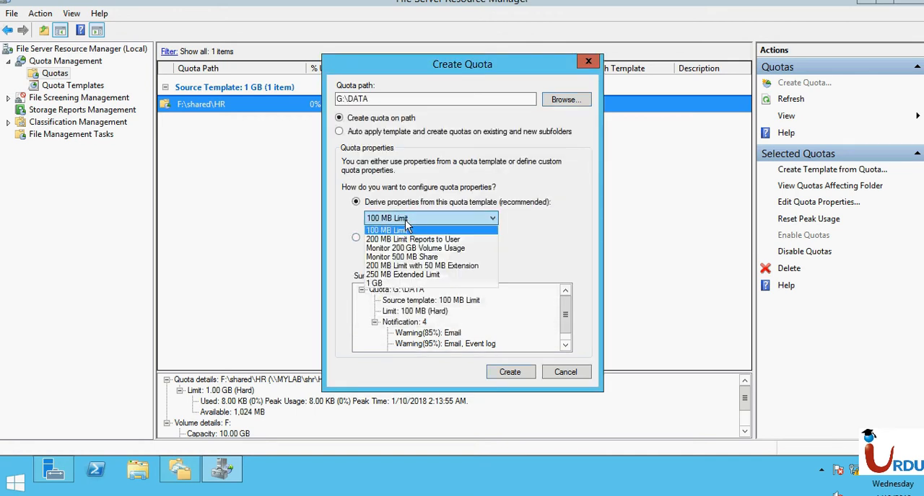
left_click(393, 284)
left_click(511, 368)
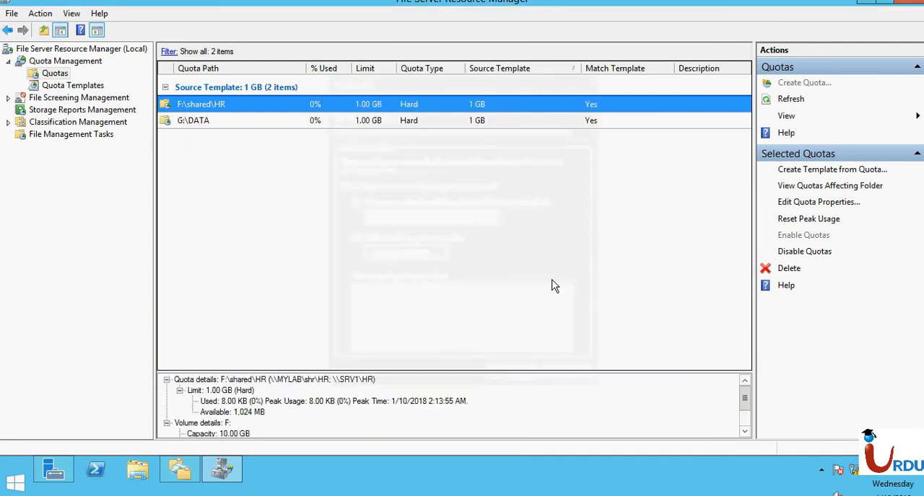
- Switch to the Windows 7 virtual machine and disconnect the DAta1 (X:) network drive
mouse_move(561, 2)
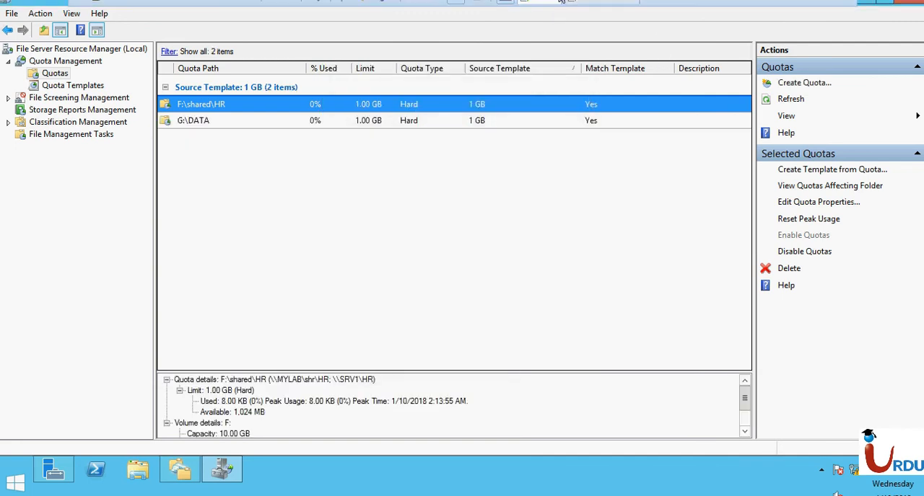
left_click(599, 4)
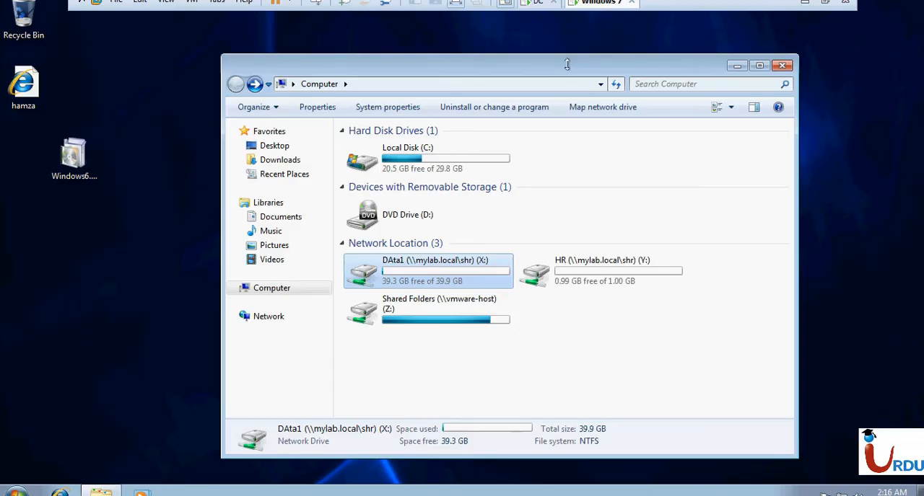
right_click(463, 281)
left_click(514, 363)
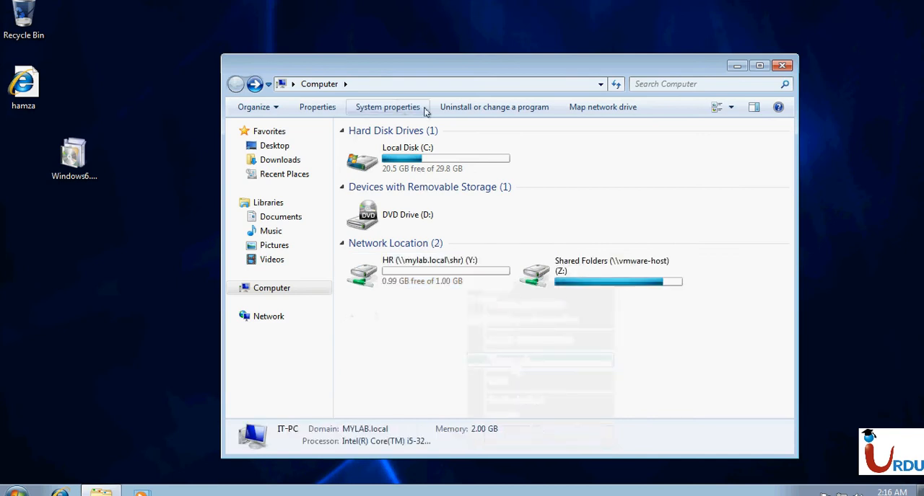
- Map \\mylab.local\shr\DAta1 as network drive X: again and select it in the Computer window to check its capacity
left_click(568, 107)
type("\\\\mylab.local\\shr\\DAta1")
key("Return")
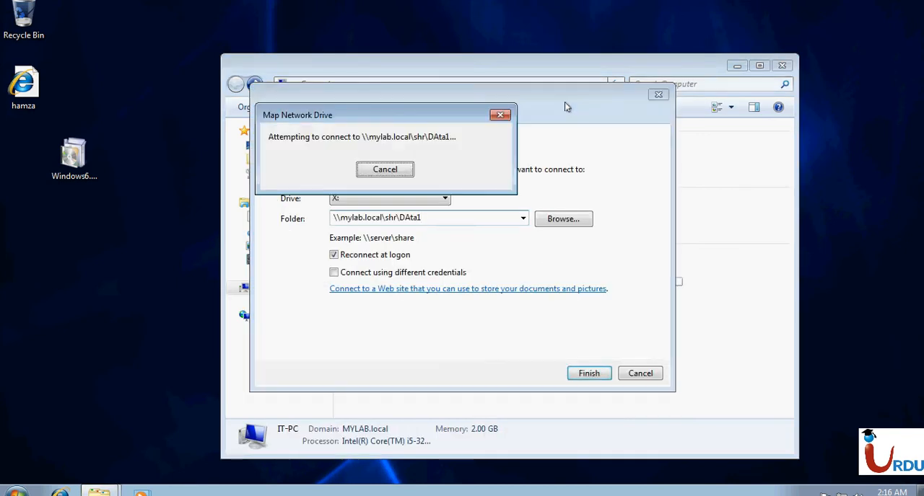
left_click(799, 83)
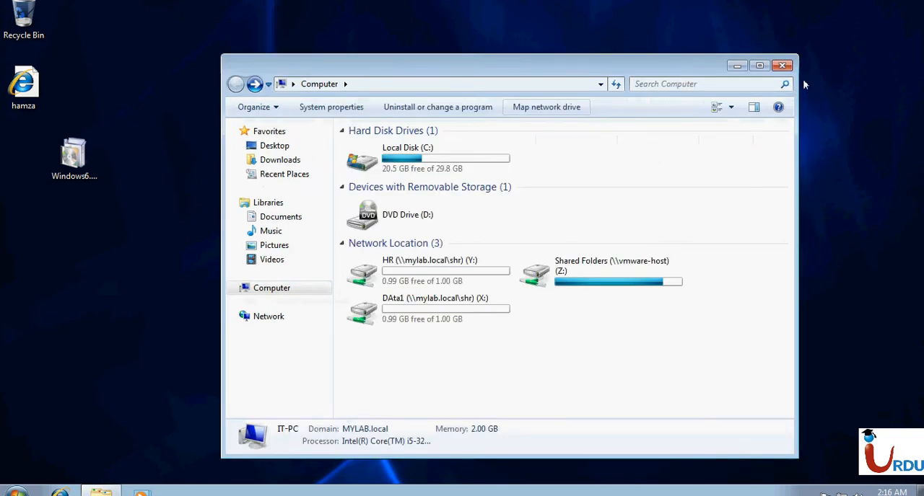
left_click(462, 318)
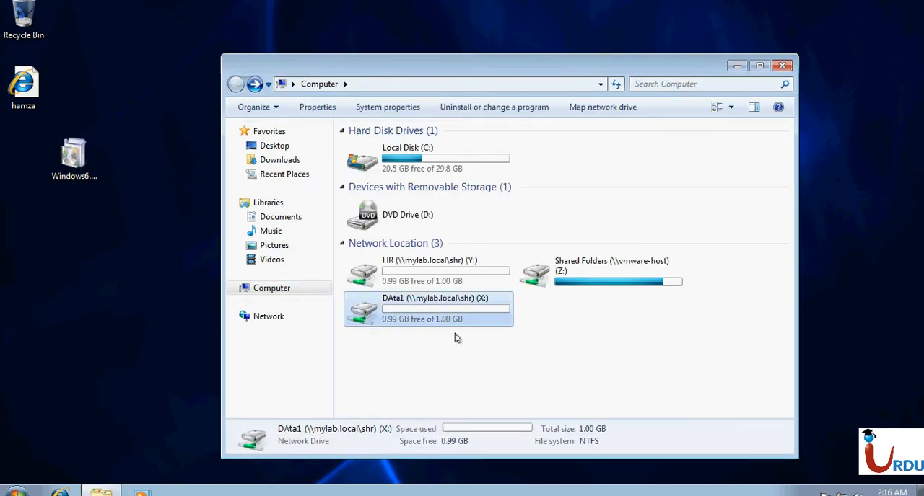
- Compare the total and free space of the HR (Y:) and DAta1 (X:) network drives
left_click(516, 353)
left_click_drag(464, 346, 378, 208)
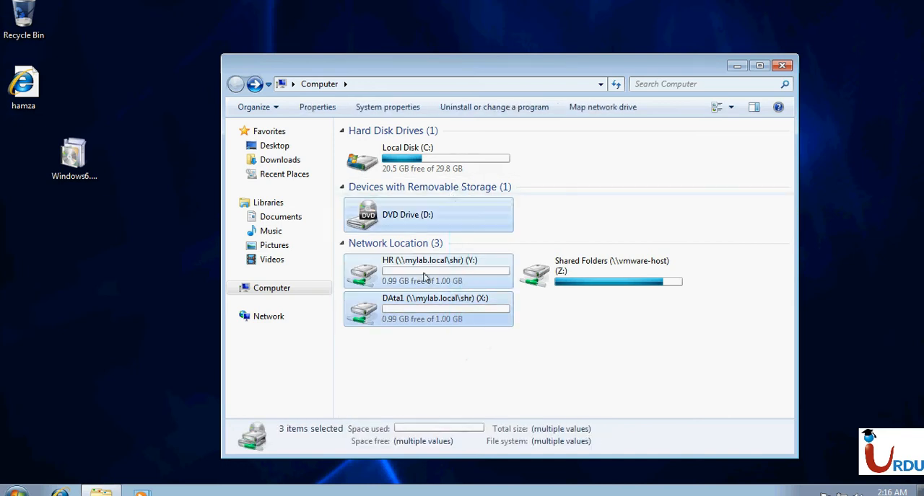
left_click(417, 365)
left_click_drag(429, 349, 416, 362)
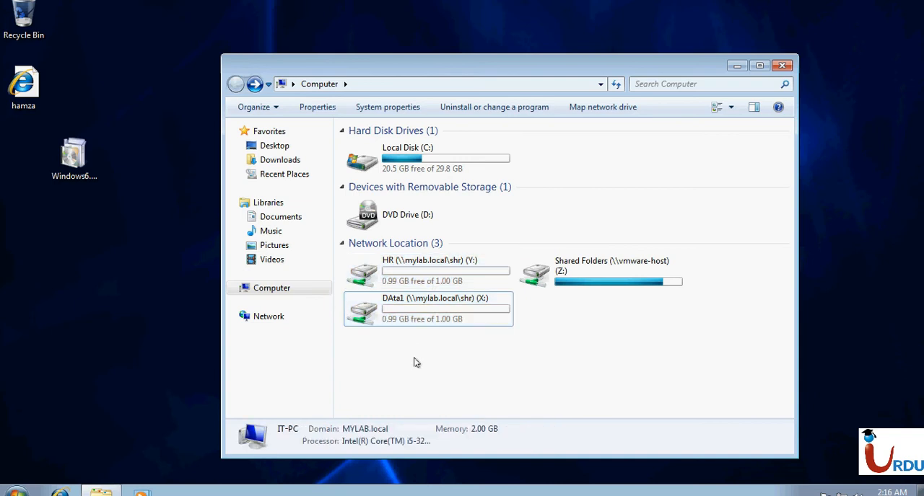
left_click(417, 313)
left_click(421, 285)
left_click(414, 323)
left_click(421, 283)
left_click(423, 338)
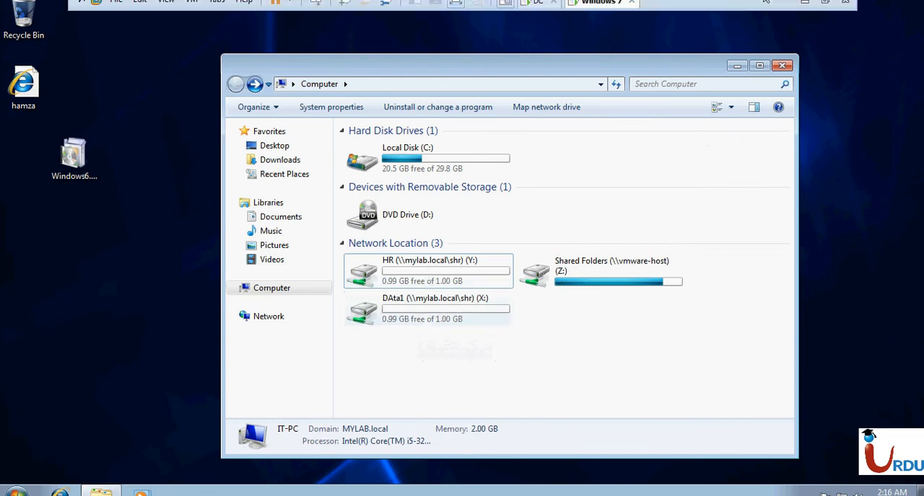
- Return to the DC virtual machine and review the file screens, file screen templates and file groups under File Screening Management
left_click(534, 3)
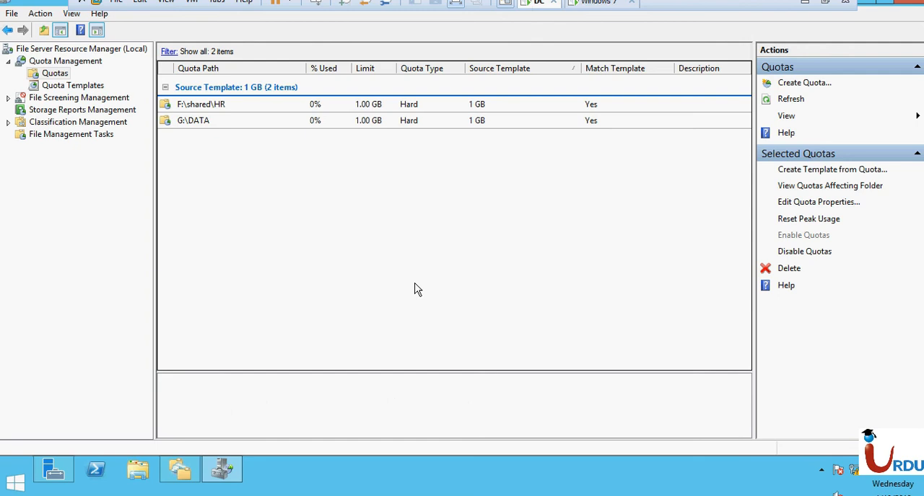
double_click(54, 98)
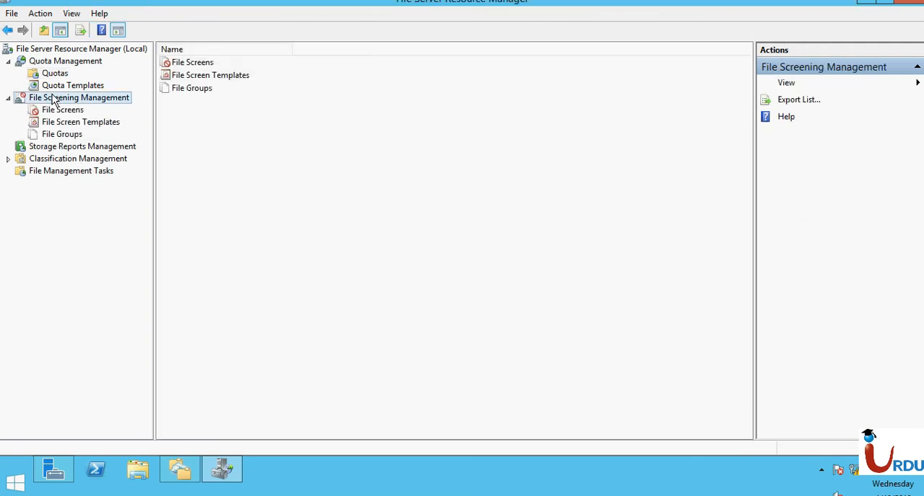
left_click(66, 113)
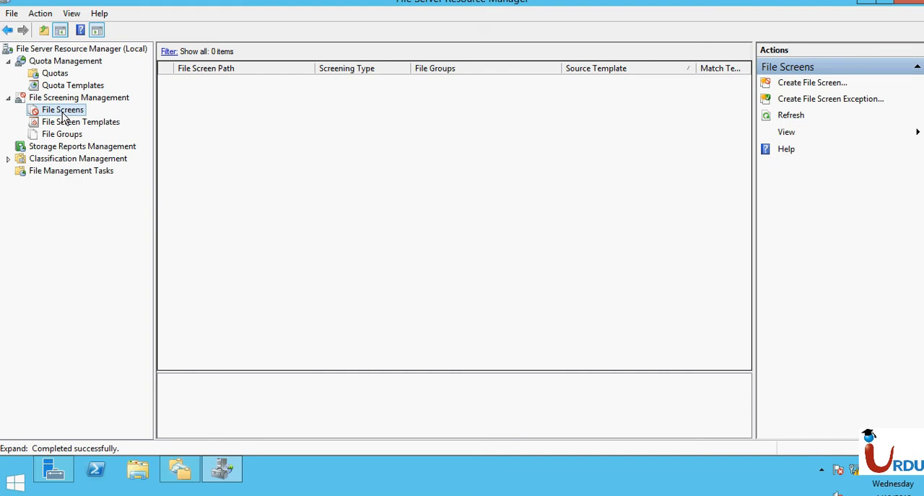
left_click(66, 123)
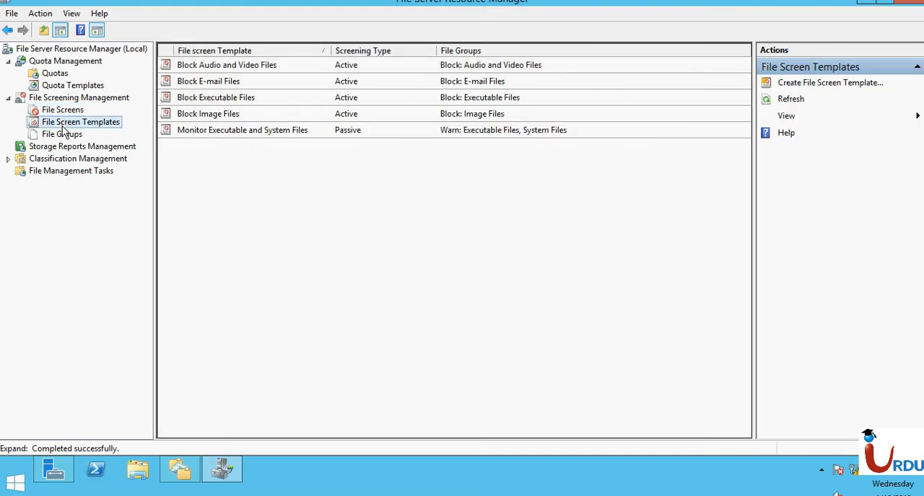
left_click(62, 137)
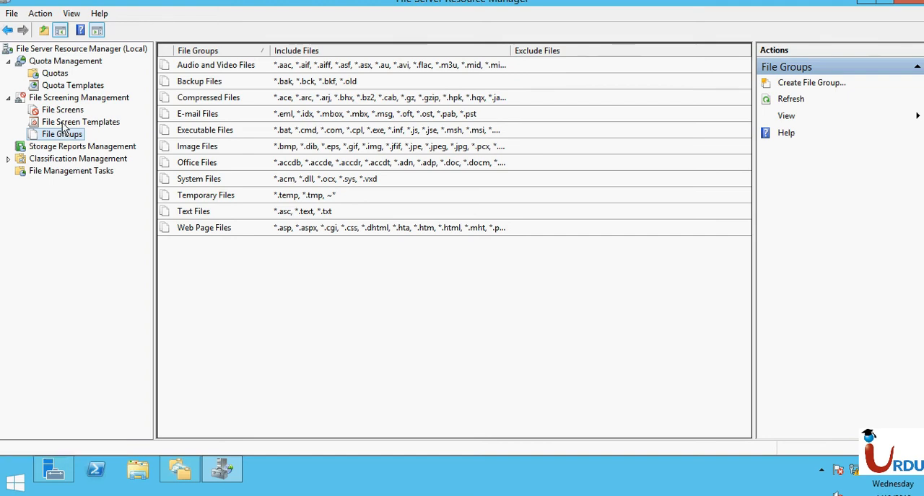
- Start a new file screen template and name it Block TXT and ZIP
left_click(65, 124)
left_click(798, 84)
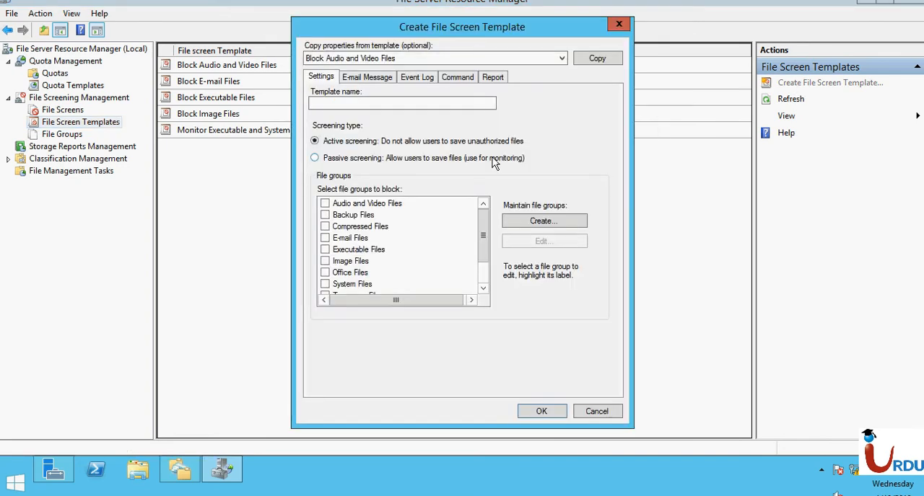
left_click(358, 102)
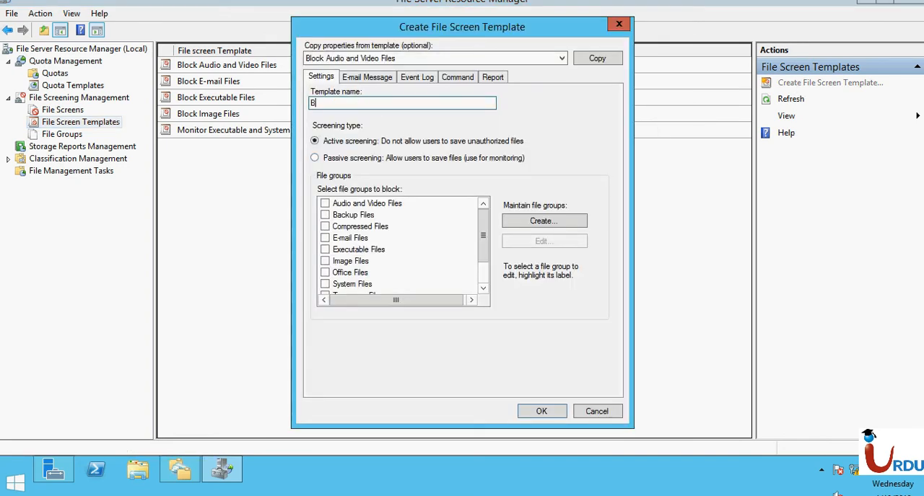
type("R")
key("BackSpace")
type("TXT and ZIP")
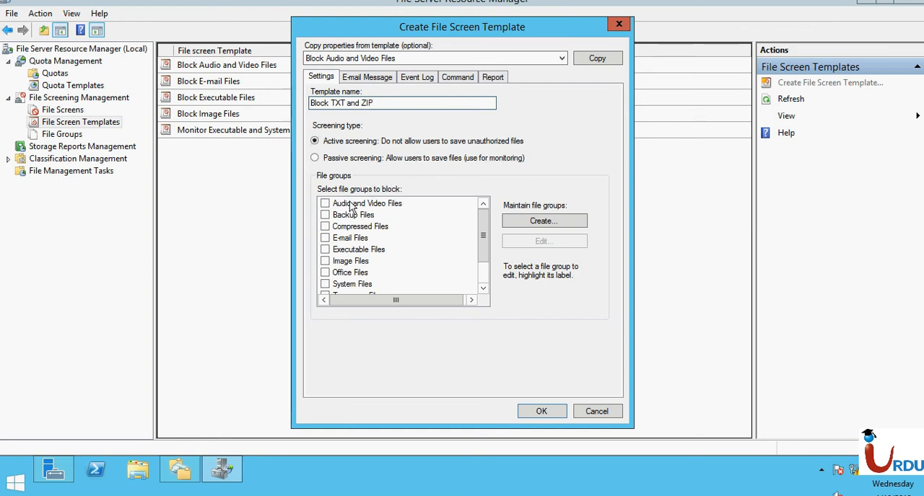
- Add the Text Files group to the template's blocked file groups and review its included file patterns
left_click(485, 287)
left_click(486, 287)
left_click(485, 288)
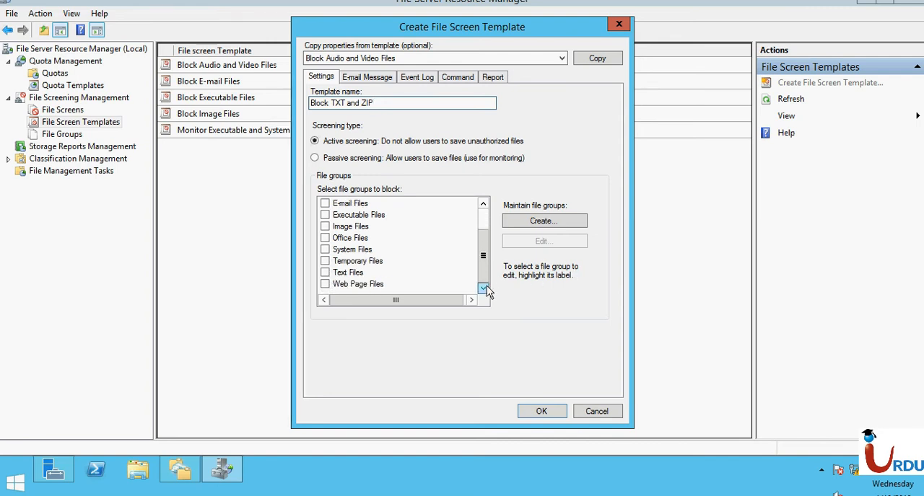
left_click(325, 273)
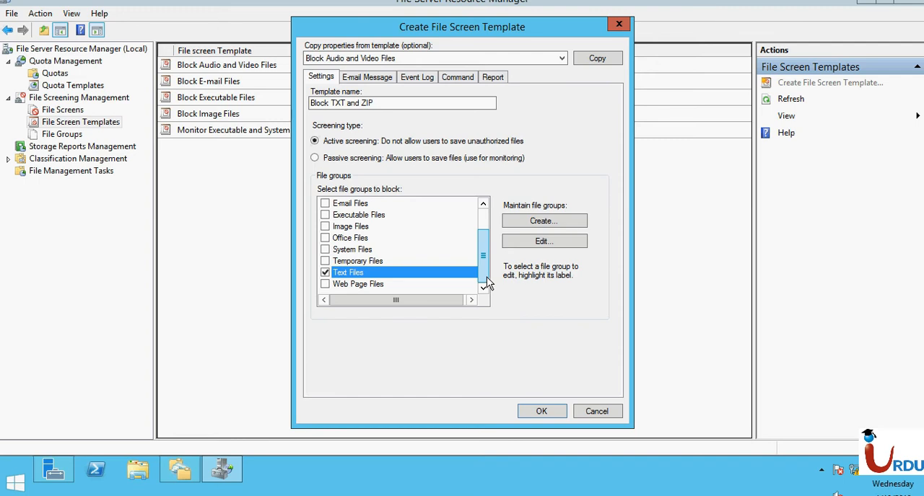
left_click_drag(487, 282, 487, 264)
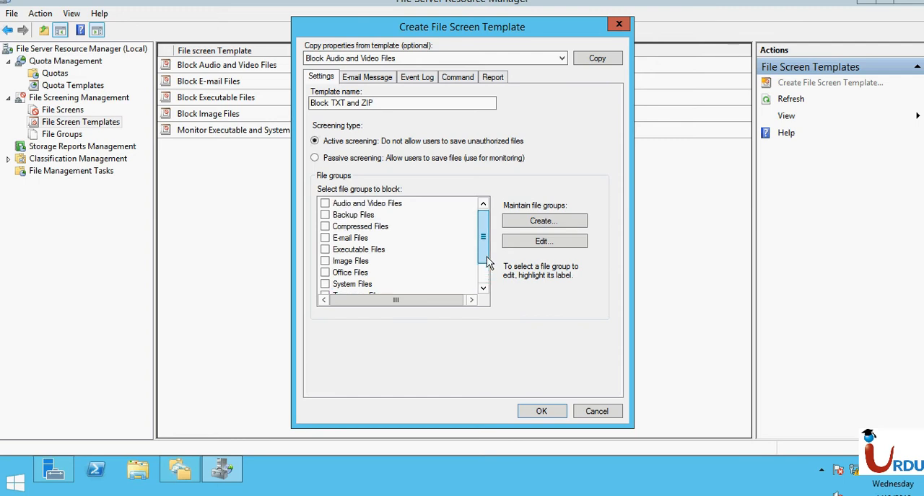
left_click(545, 244)
left_click(344, 207)
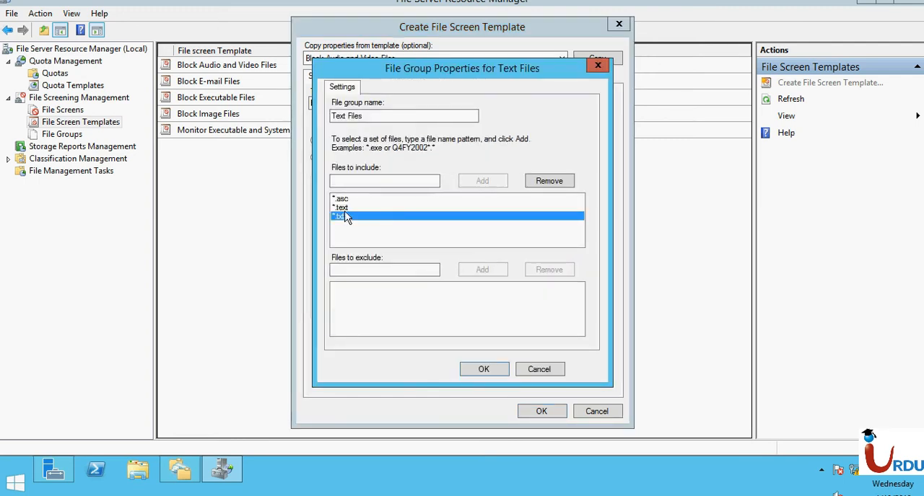
left_click(343, 199)
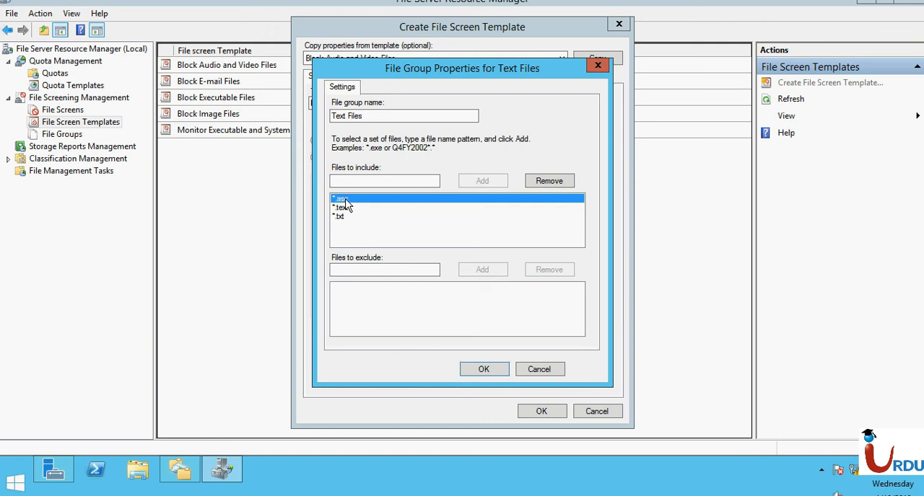
left_click(598, 67)
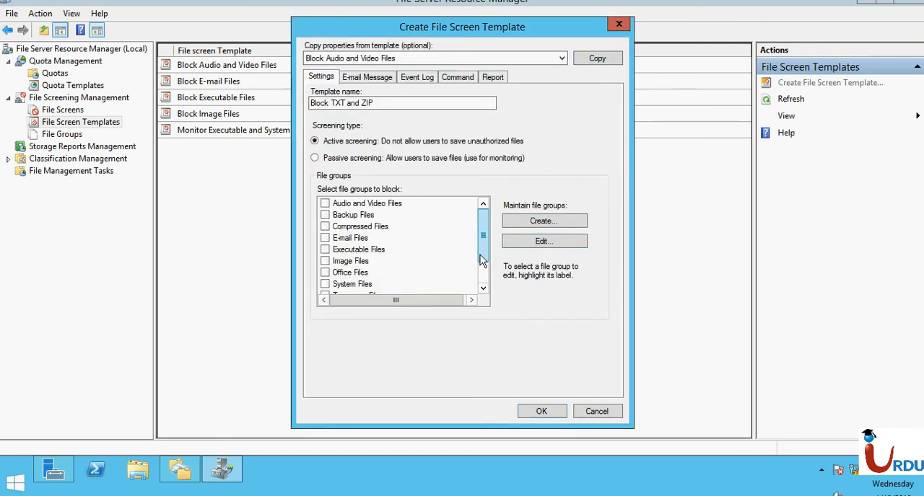
- Block the Compressed Files group too, checking its included patterns for *.zip, and save the file screen template
left_click(348, 228)
left_click(324, 227)
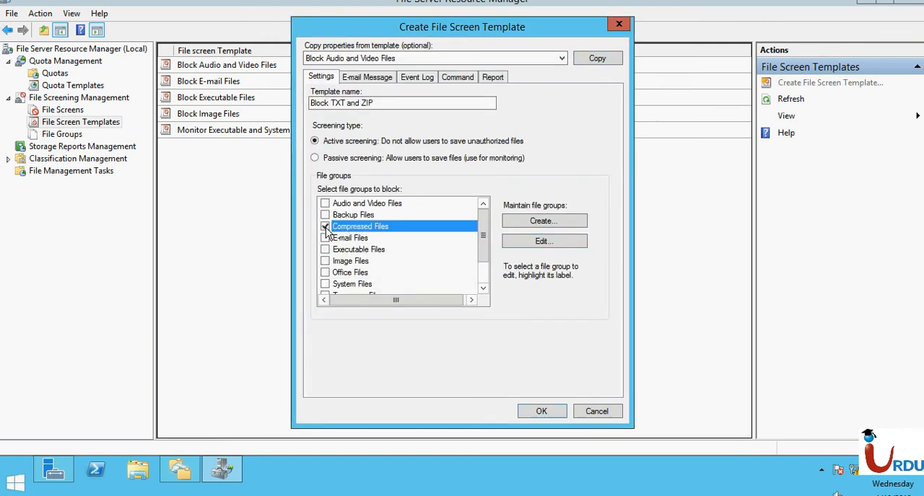
left_click(508, 244)
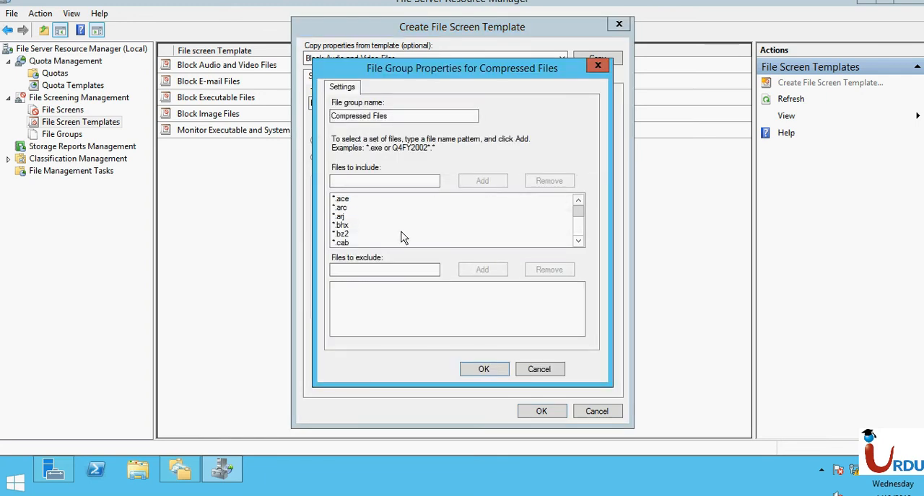
left_click(578, 241)
left_click(578, 241)
left_click(578, 241)
left_click(578, 241)
left_click(578, 241)
left_click(578, 241)
left_click(578, 241)
left_click(579, 241)
left_click(579, 241)
left_click(578, 241)
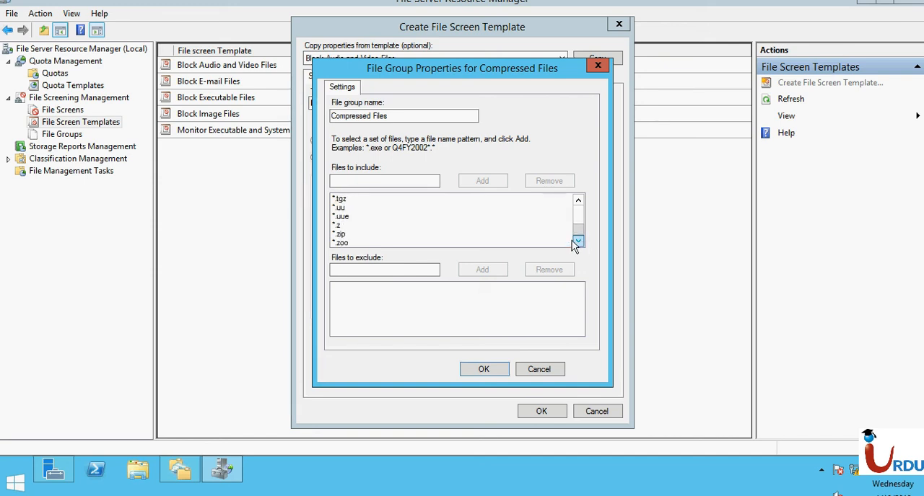
left_click(359, 234)
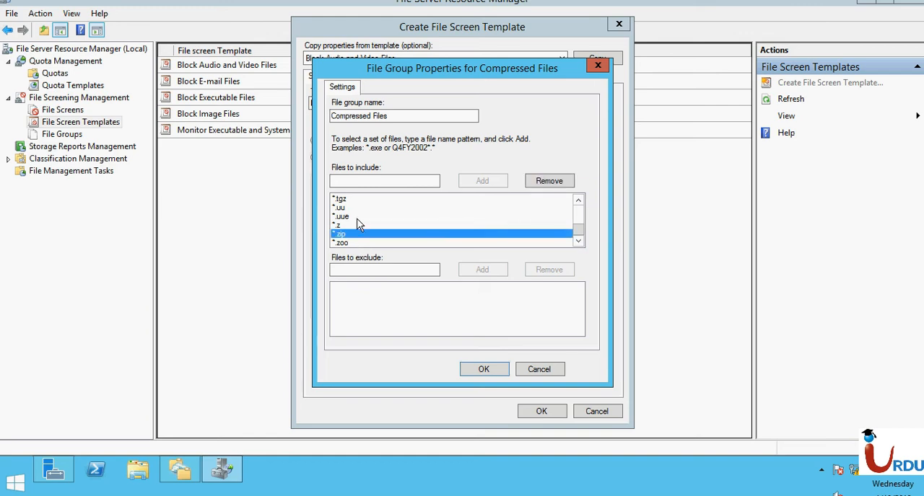
left_click(482, 370)
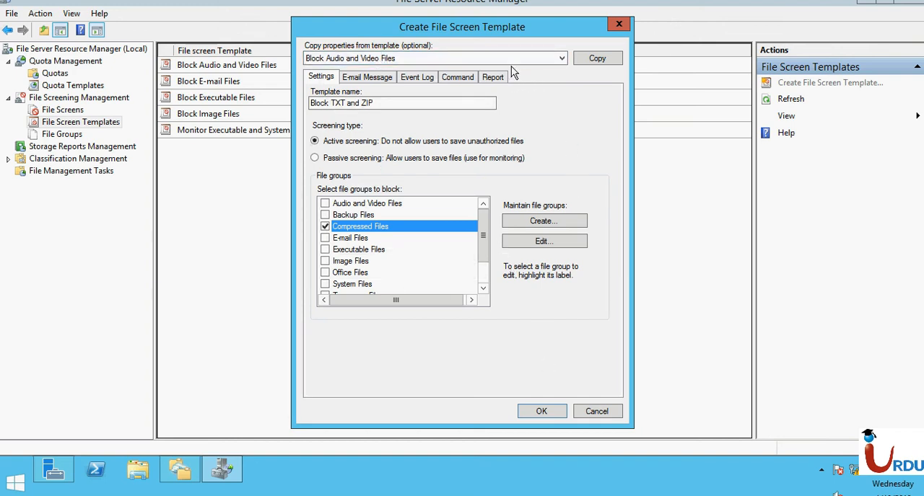
left_click(541, 411)
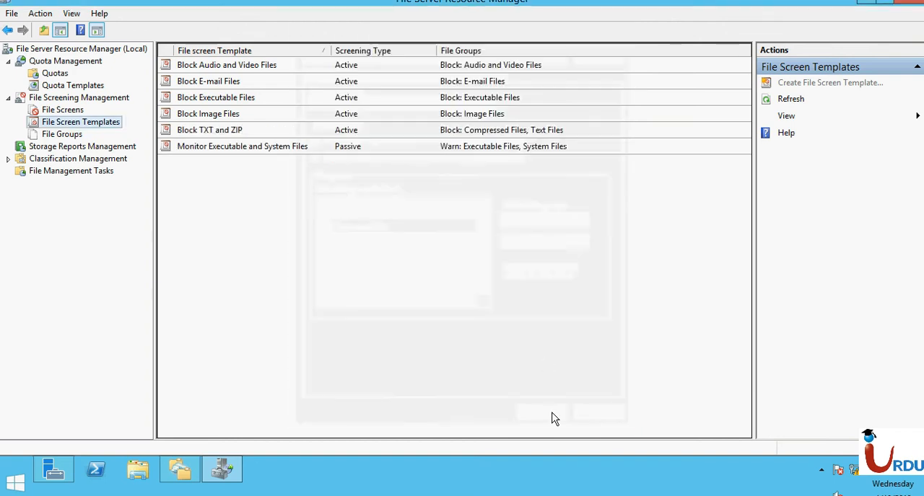
left_click(246, 269)
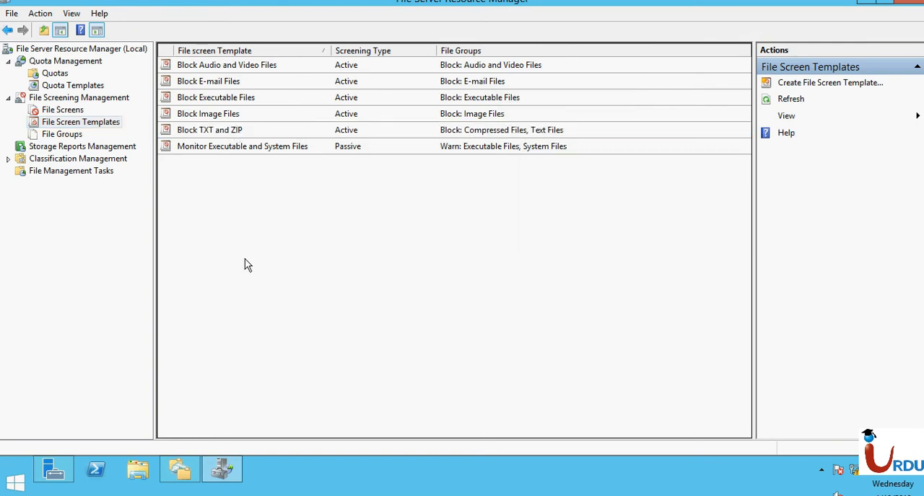
- Start a new file screen and set its path to the F:\shared\HR folder
left_click(58, 111)
right_click(299, 205)
left_click(312, 211)
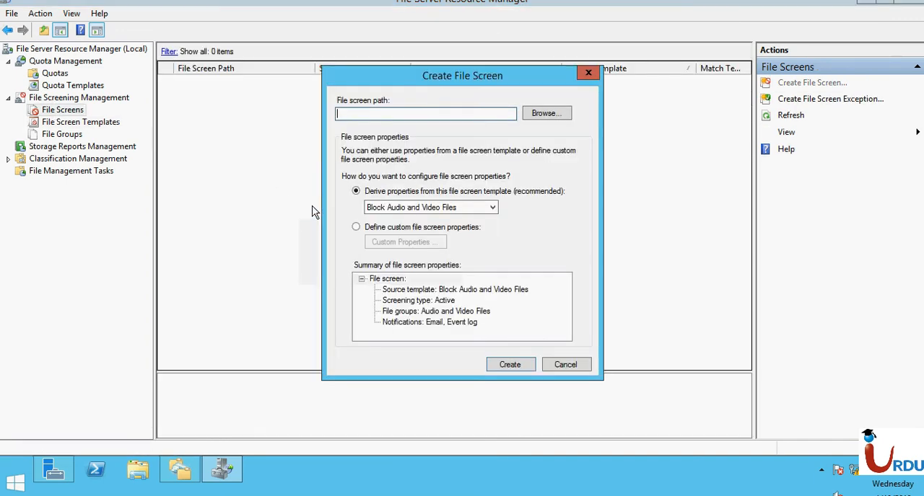
left_click(545, 114)
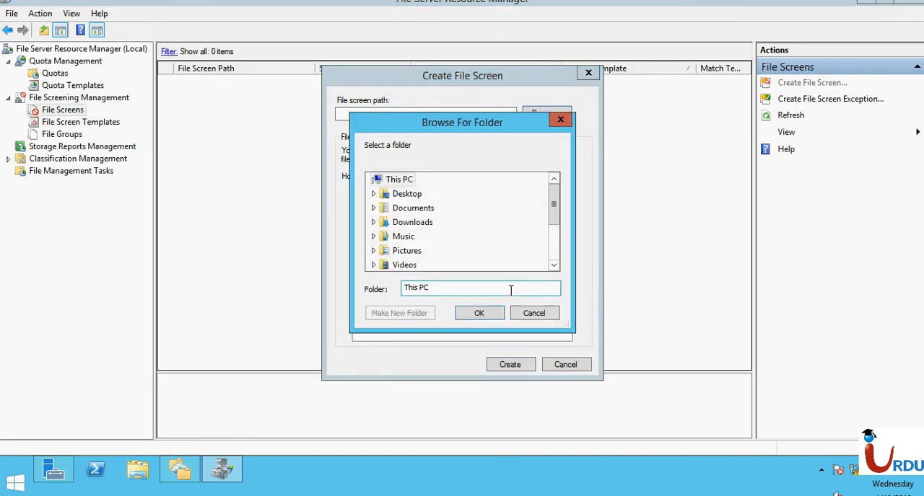
left_click_drag(553, 207, 554, 238)
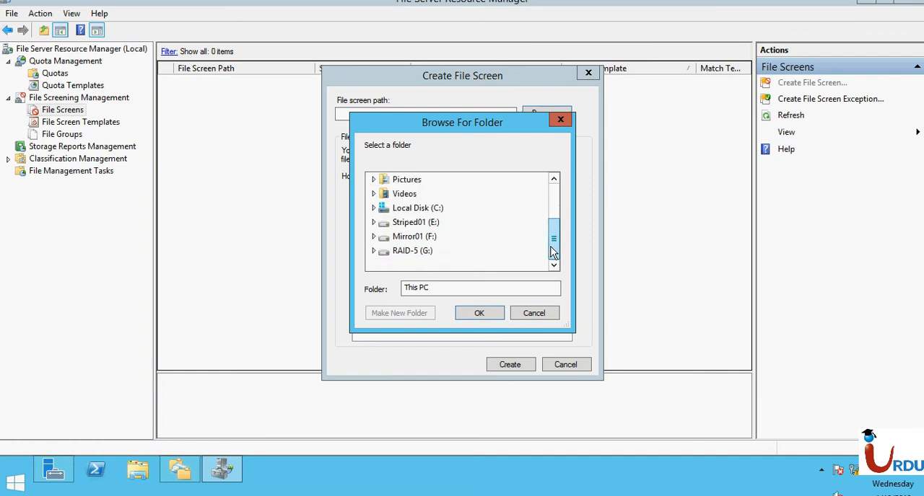
left_click(427, 225)
left_click(374, 224)
left_click(374, 236)
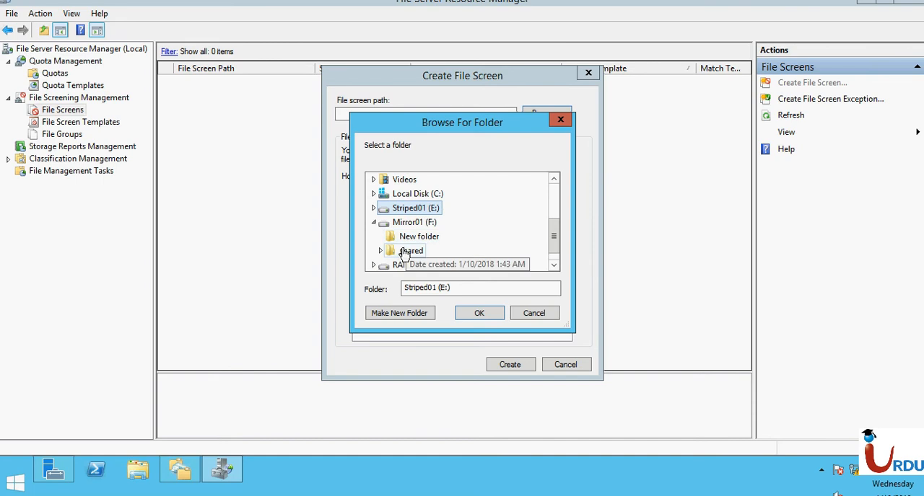
double_click(407, 252)
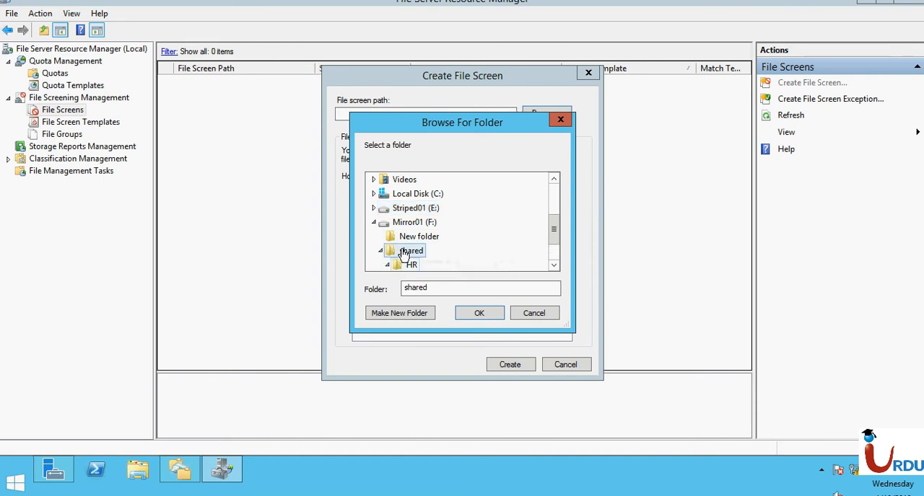
left_click(554, 266)
left_click(555, 265)
left_click(411, 237)
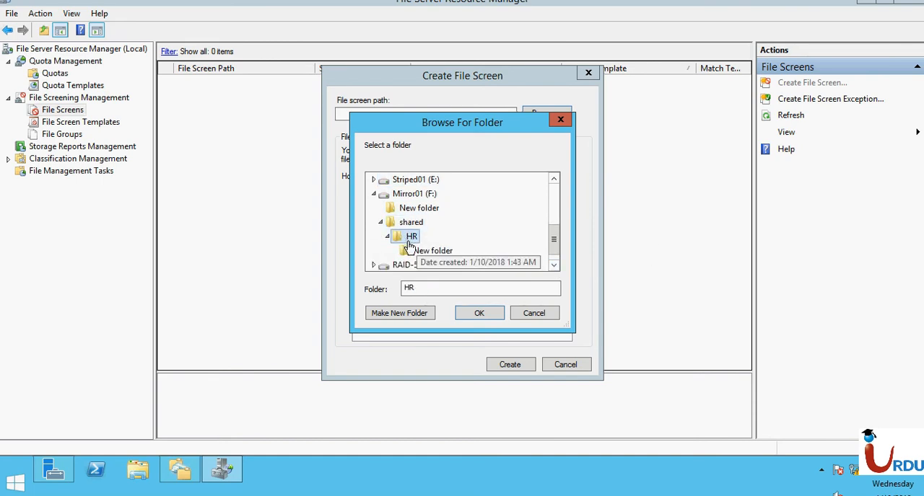
left_click(482, 315)
- Derive the HR file screen's properties from the Block TXT and ZIP template and create it
left_click(383, 208)
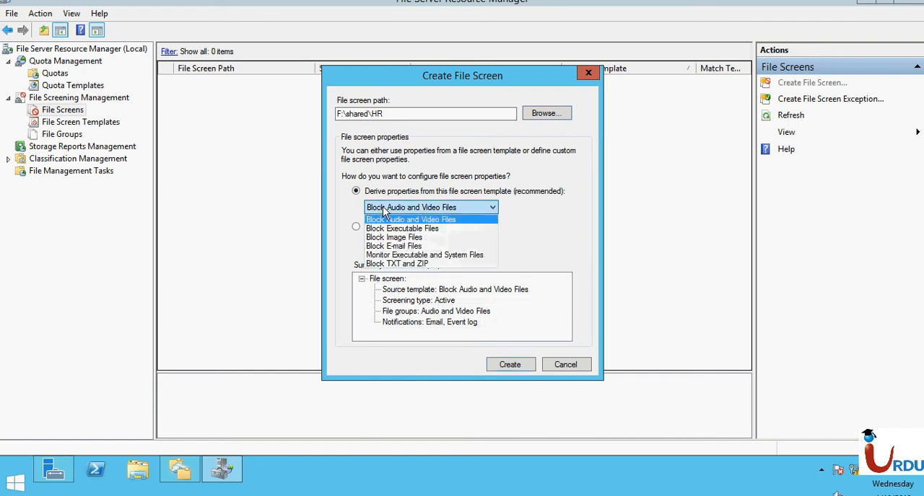
left_click(398, 264)
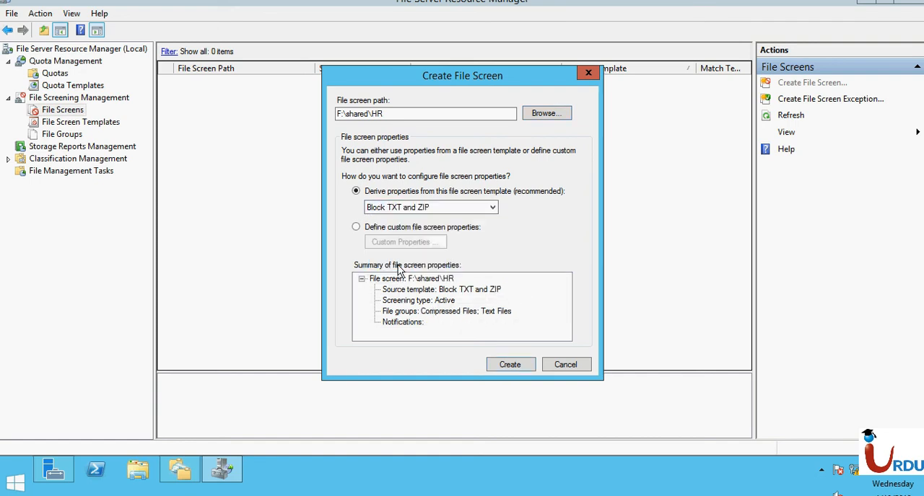
left_click(511, 364)
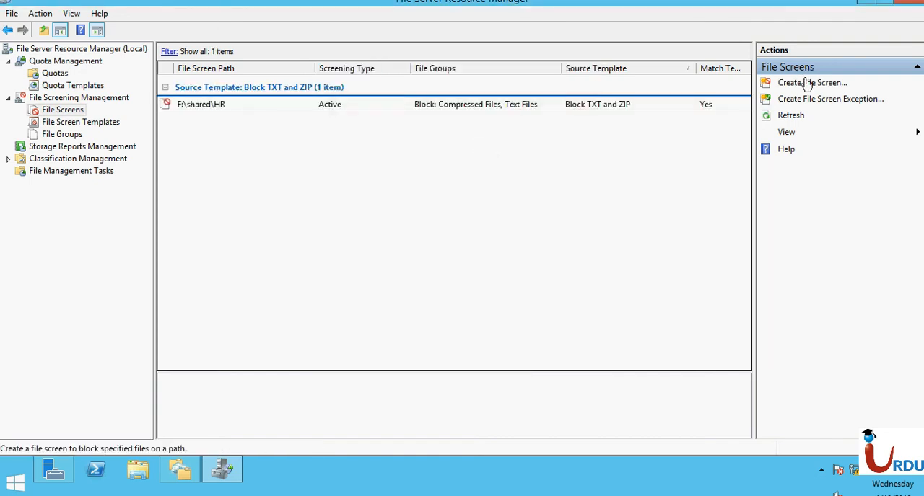
- Create a second file screen on the G:\DATA folder using the Block Image Files template
left_click(806, 82)
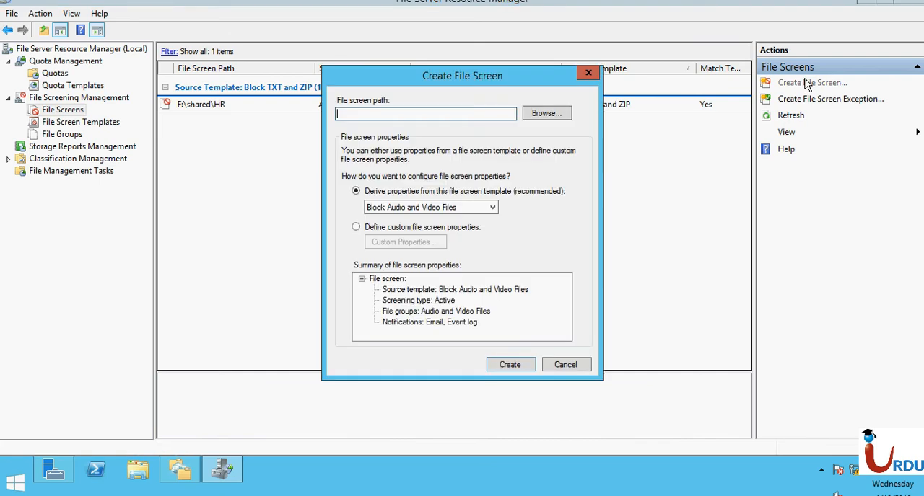
left_click(451, 212)
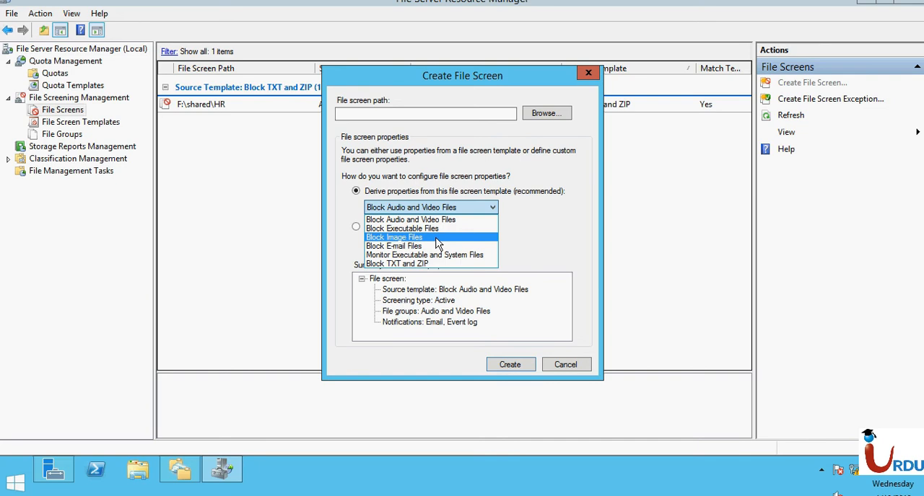
left_click(437, 239)
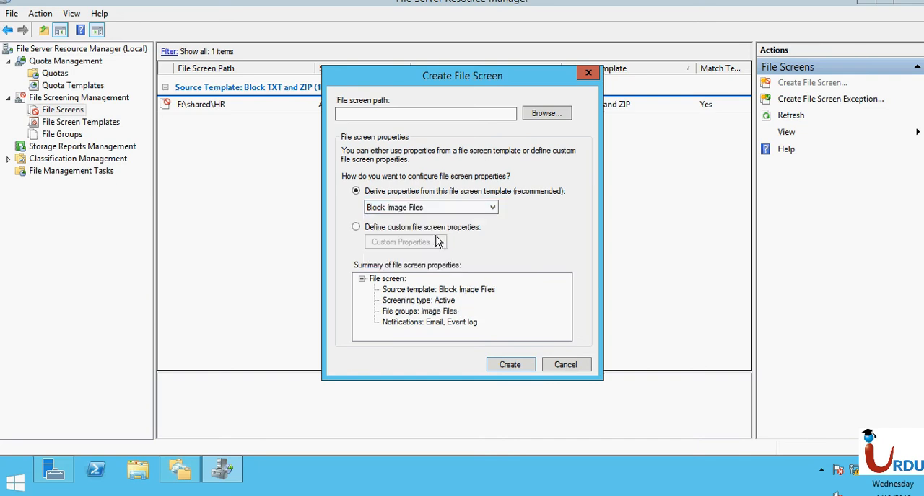
left_click(546, 114)
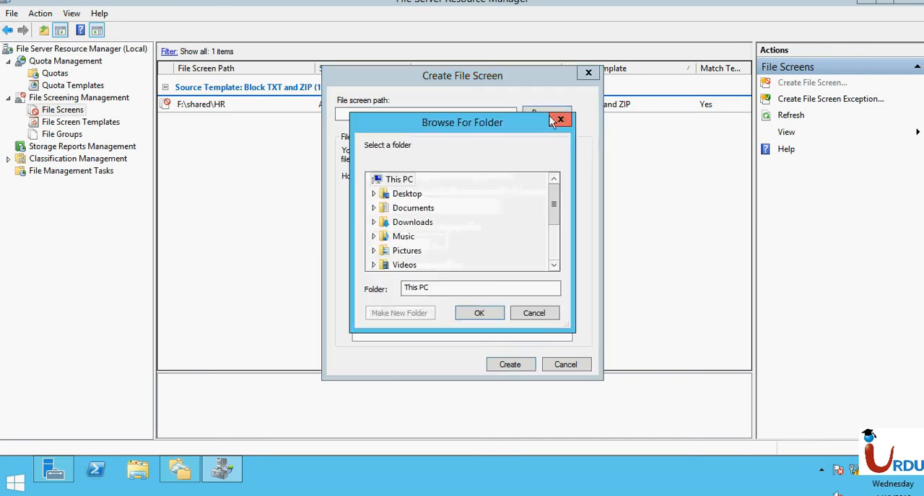
scroll(553, 216, "down", 2)
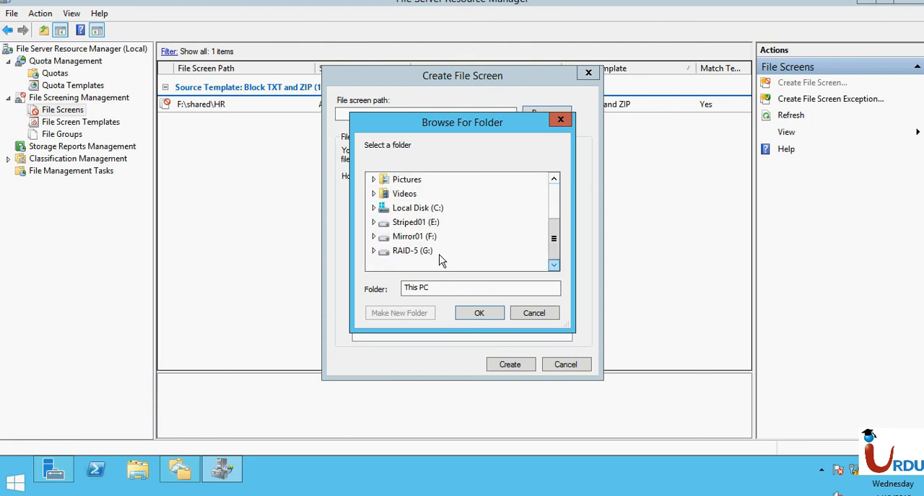
left_click(373, 251)
double_click(406, 225)
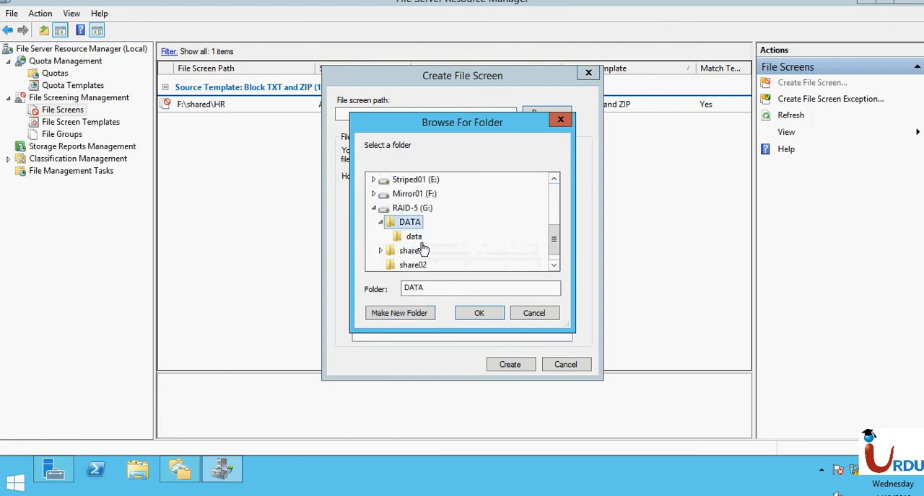
left_click(478, 311)
left_click(509, 365)
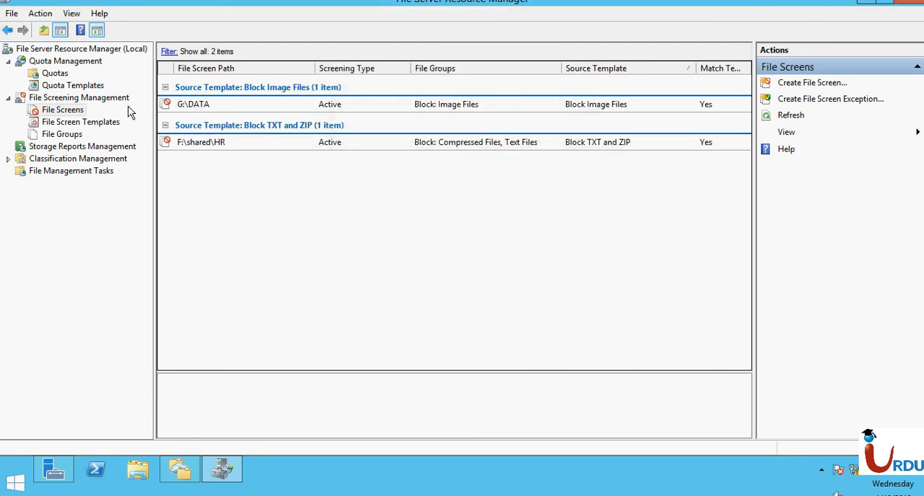
- Switch to the Windows 7 client, open the HR (Y:) network drive and try to create a new text document there
left_click(594, 3)
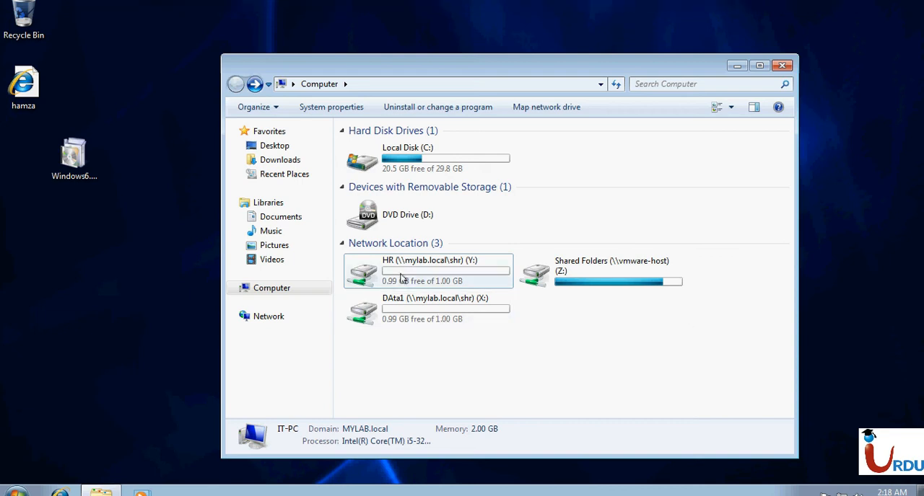
double_click(402, 278)
right_click(402, 279)
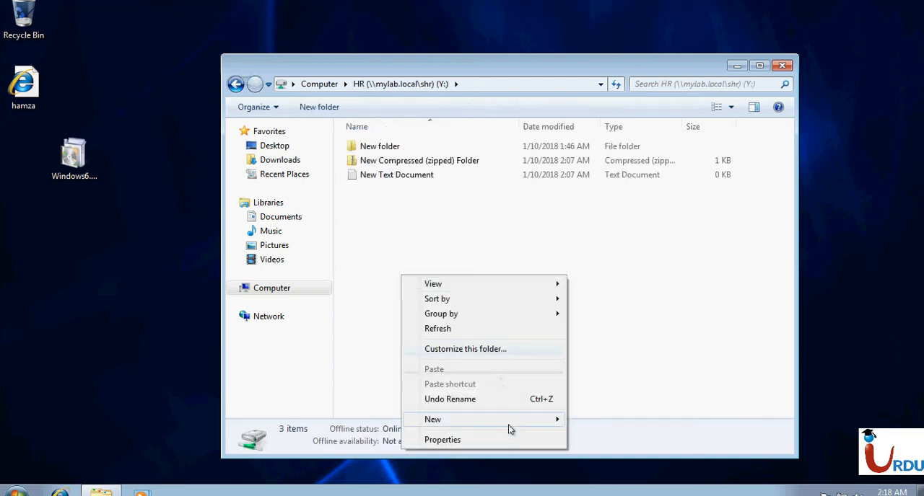
mouse_move(509, 421)
left_click(605, 390)
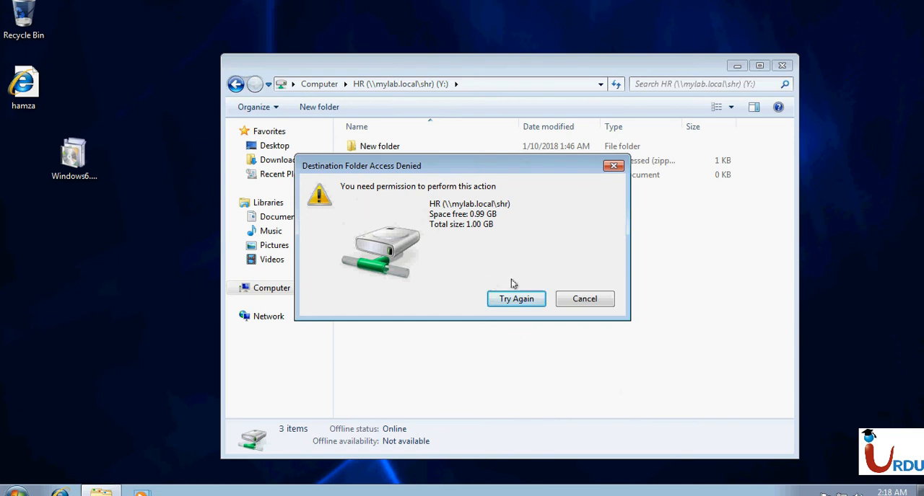
left_click(588, 299)
- Try to create a new compressed (zipped) folder in the HR drive
right_click(389, 246)
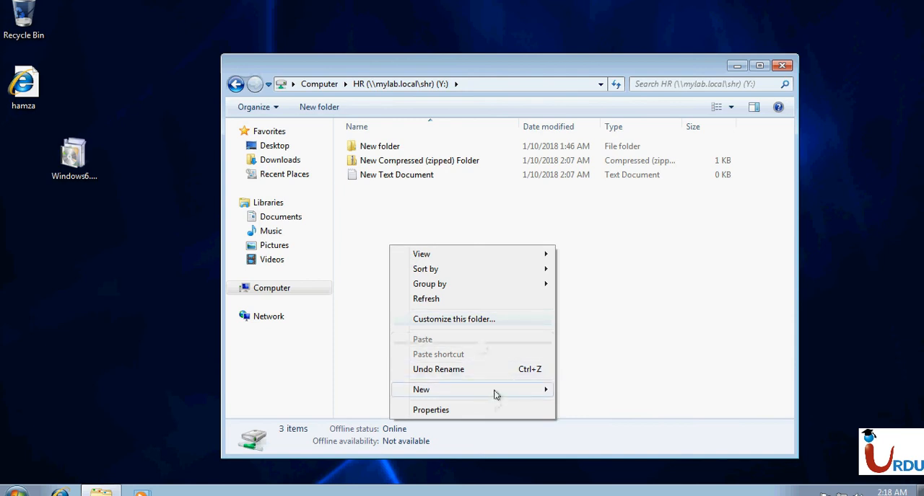
mouse_move(495, 391)
left_click(625, 376)
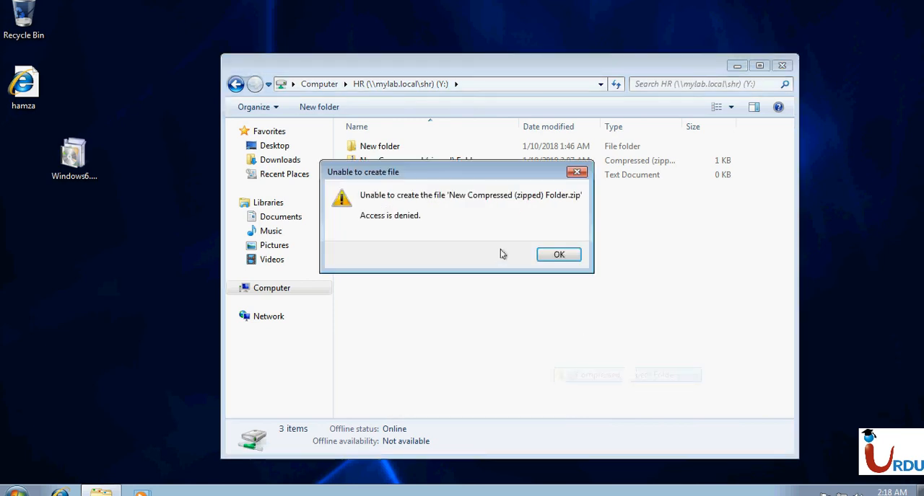
left_click(572, 258)
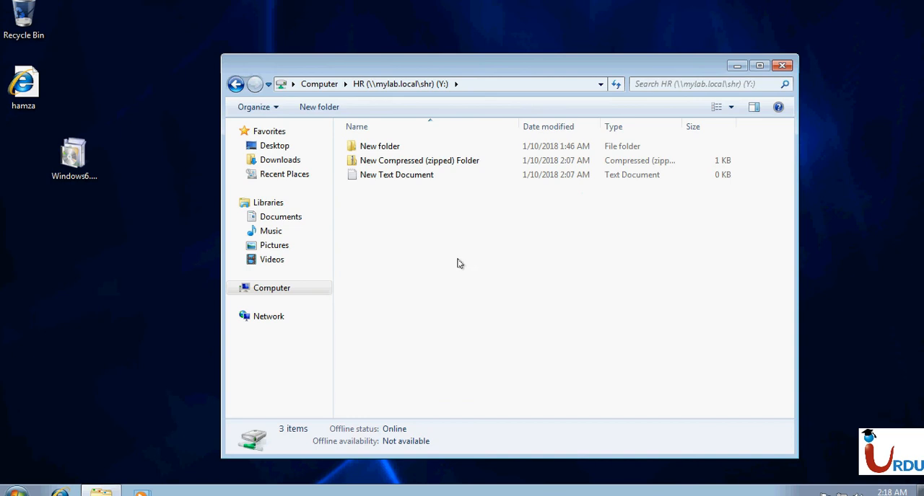
- Create a new bitmap image in the HR drive, keeping its default name
right_click(415, 265)
mouse_move(521, 408)
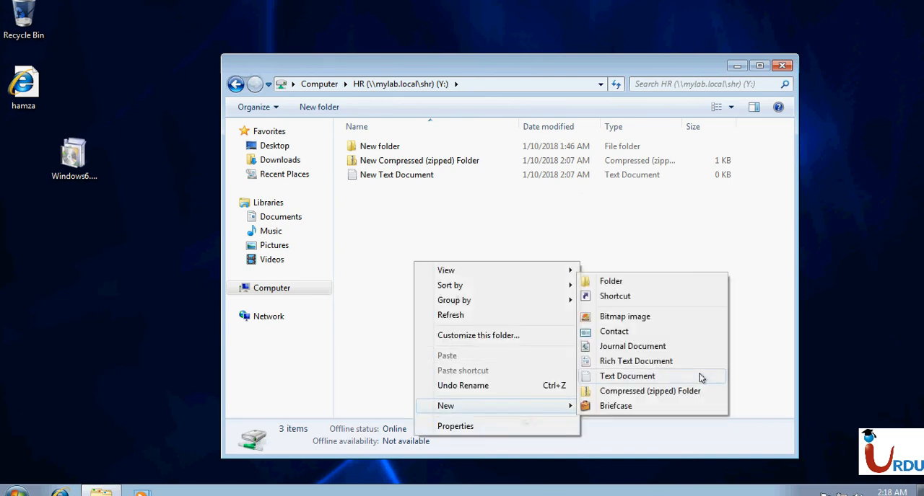
left_click(660, 317)
left_click(428, 220)
left_click(482, 191)
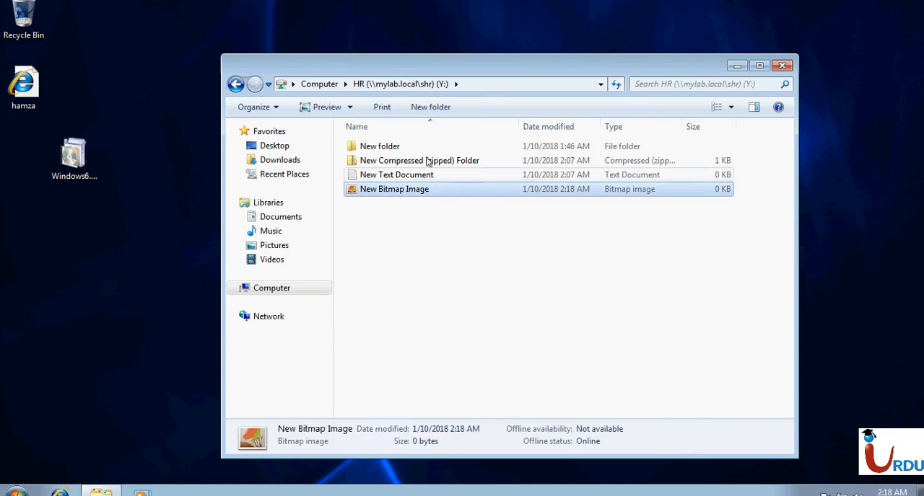
- Open the DAta1 (X:) network drive and create a new text document with its default name
left_click(323, 84)
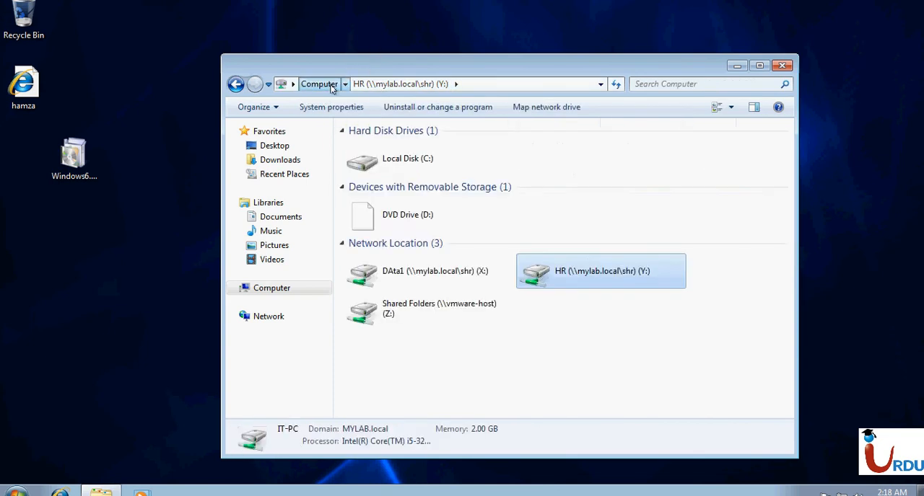
double_click(414, 282)
right_click(411, 284)
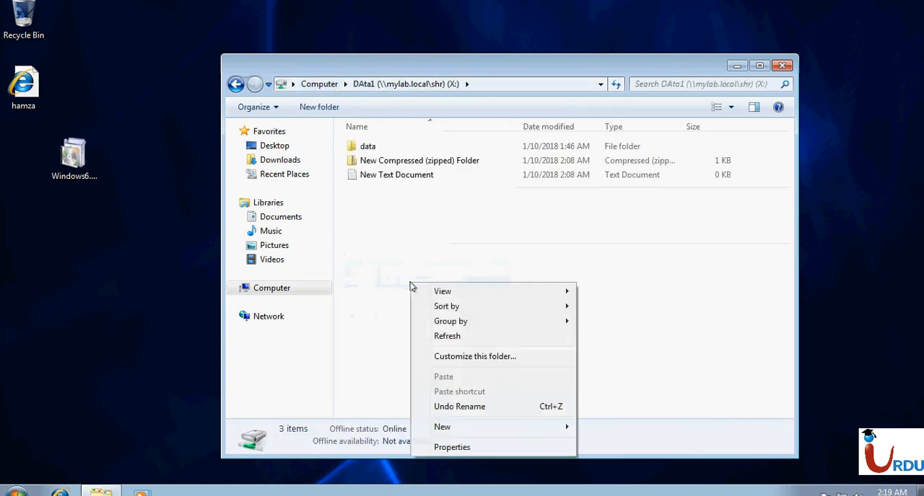
mouse_move(544, 433)
left_click(608, 401)
left_click(444, 276)
- Create a new compressed (zipped) folder in the DAta1 drive, keeping its default name
right_click(444, 275)
mouse_move(596, 417)
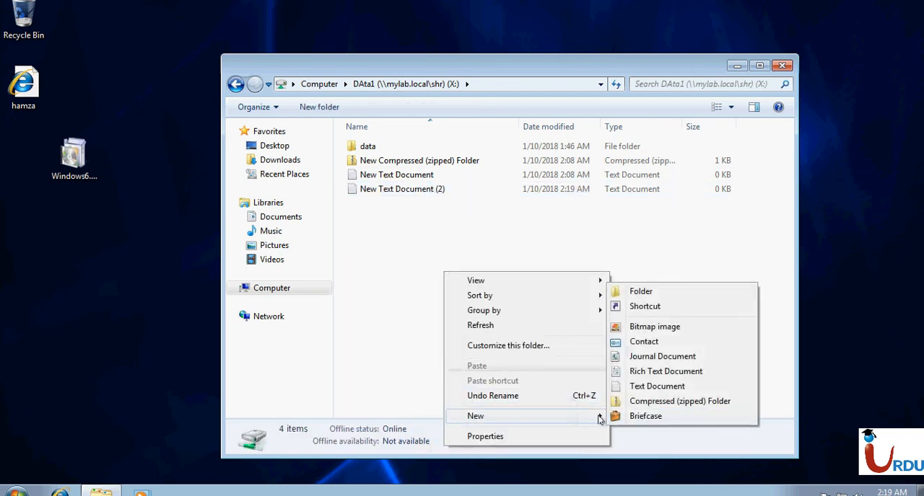
left_click(642, 407)
left_click(426, 306)
- Try to create a new bitmap image in the DAta1 drive
right_click(426, 304)
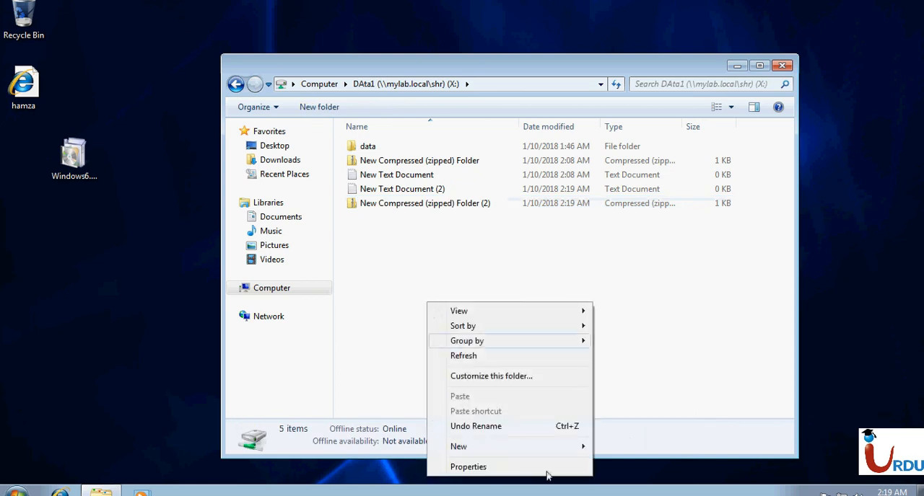
mouse_move(551, 454)
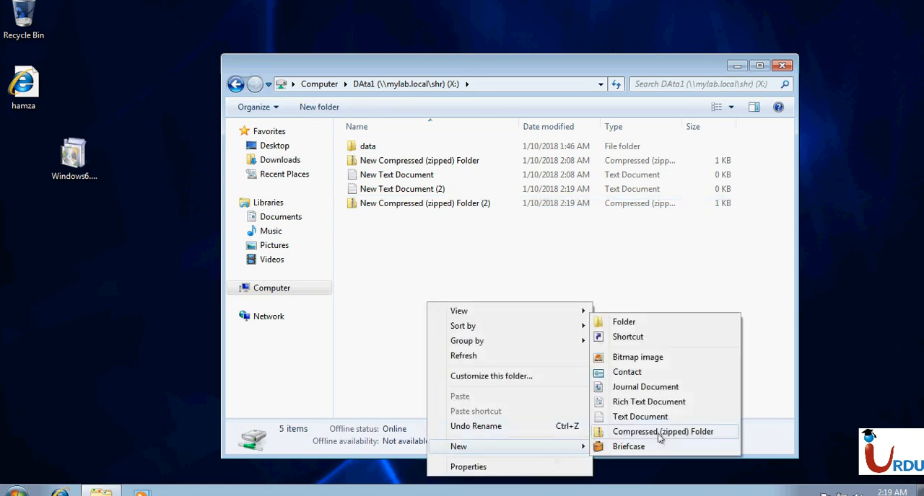
left_click(652, 358)
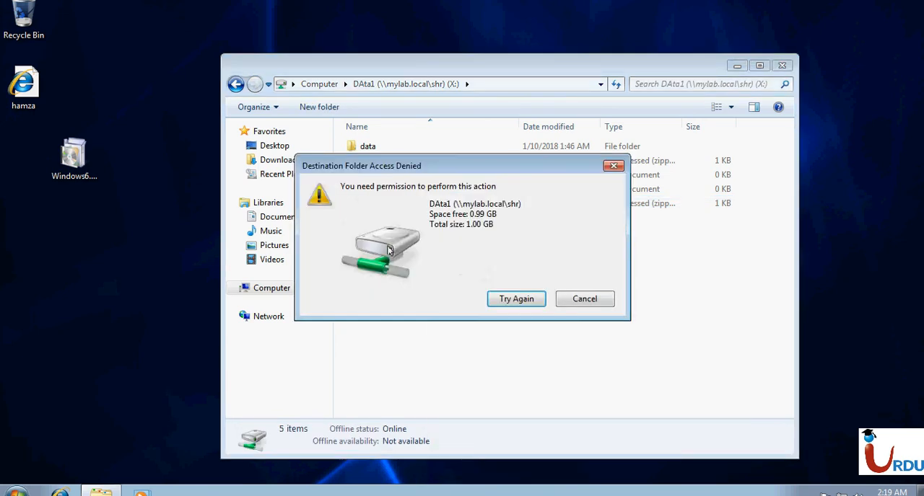
left_click(584, 298)
- Copy the Windows6.1-KB958830-x86-RefreshPkg file from the desktop into the DAta1 drive, showing the transfer details
left_click(318, 84)
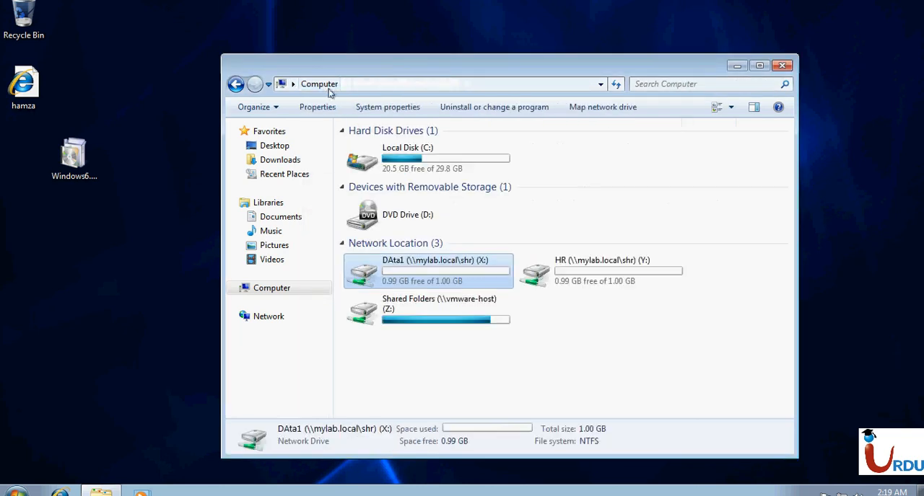
left_click(88, 162)
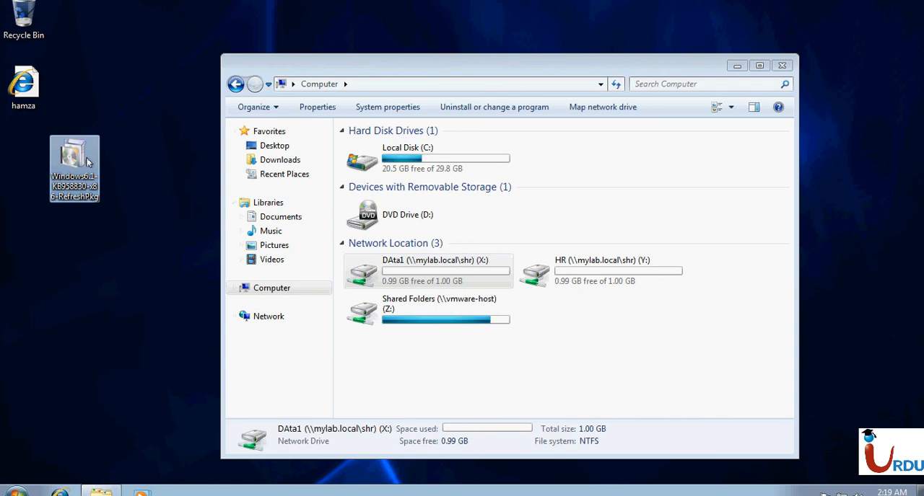
double_click(408, 262)
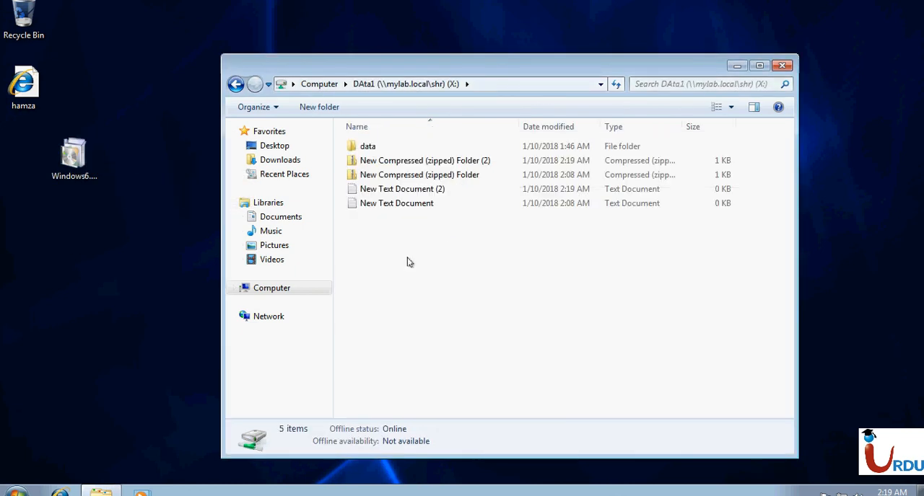
key("ctrl+v")
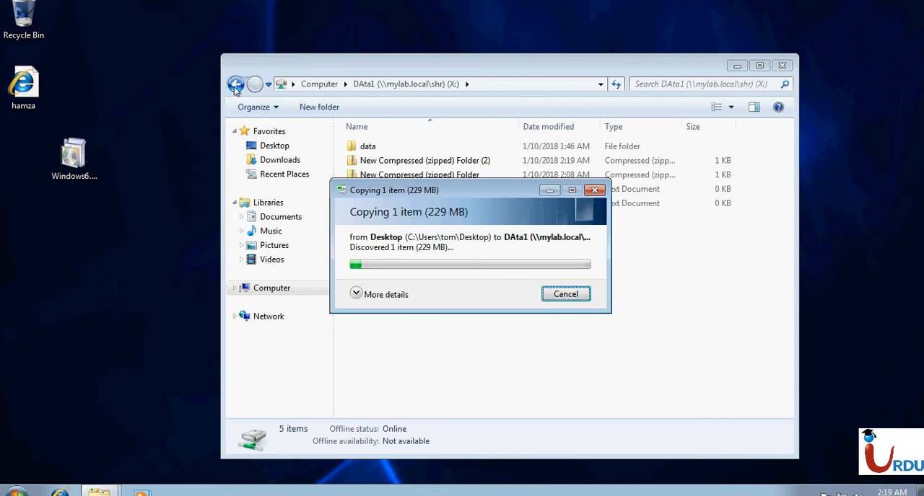
left_click(235, 87)
left_click_drag(453, 185, 503, 141)
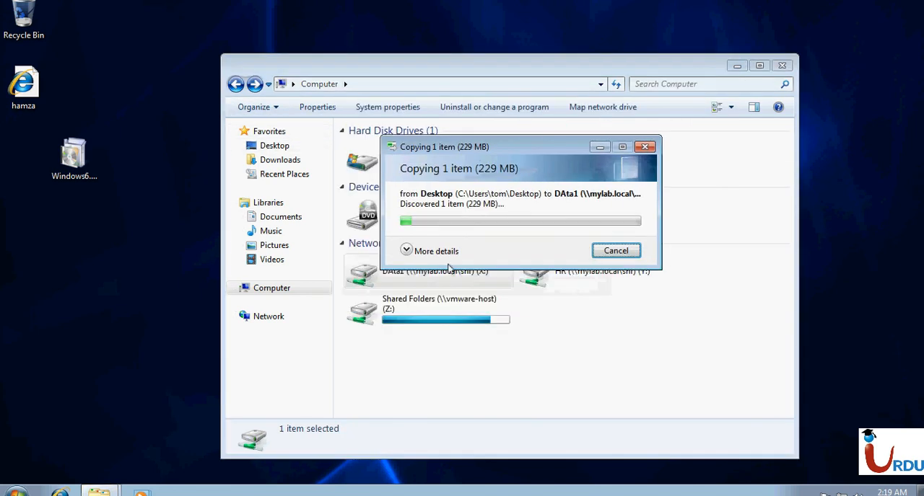
left_click(431, 251)
- Check the HR and DATA quota usage in File Server Resource Manager on the DC, comparing it with the client's drive space
mouse_move(637, 3)
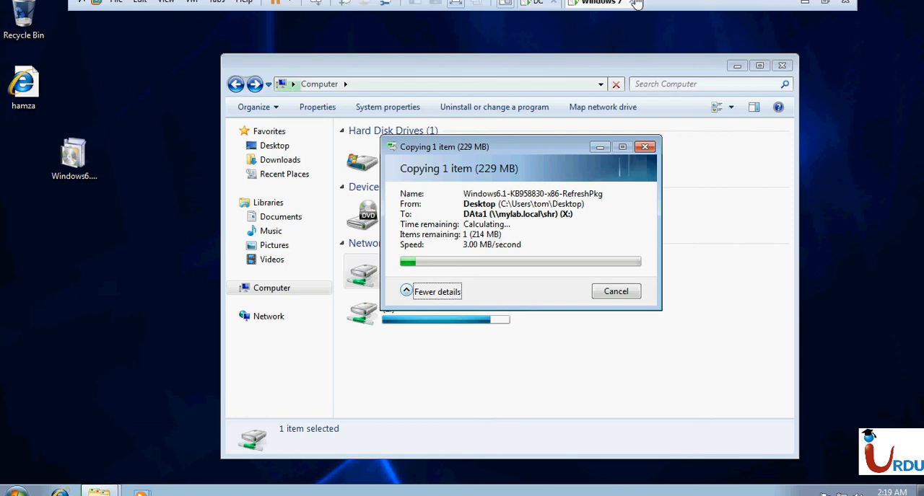
left_click(538, 3)
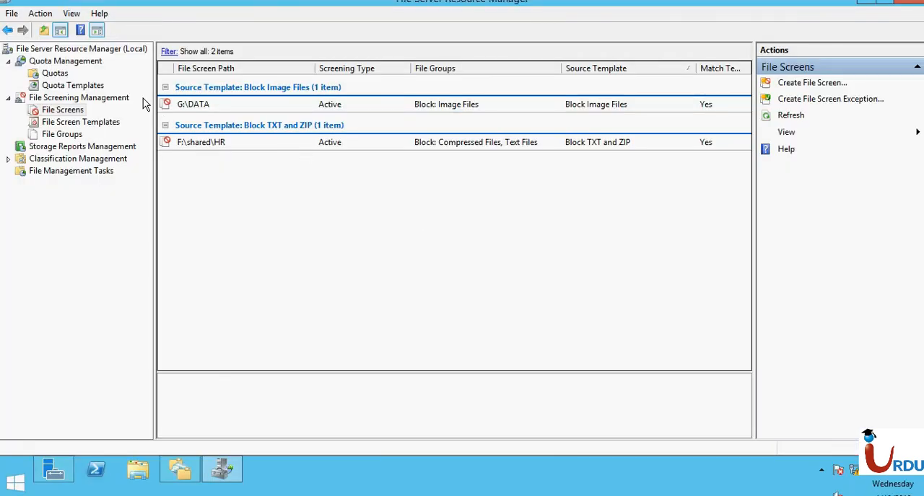
left_click(58, 75)
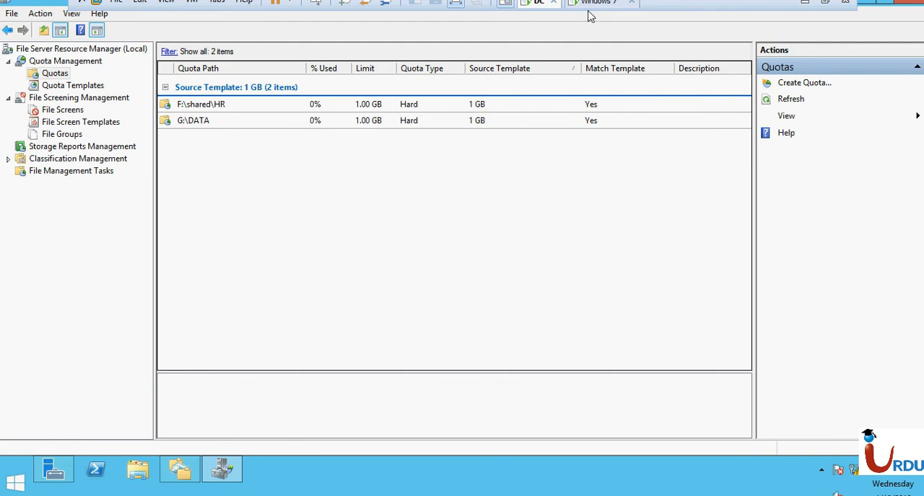
left_click(589, 6)
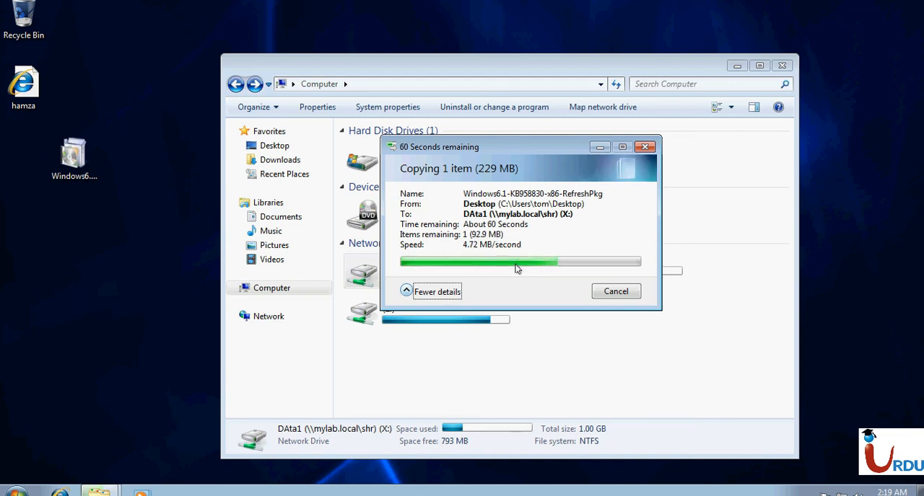
left_click_drag(546, 139, 740, 68)
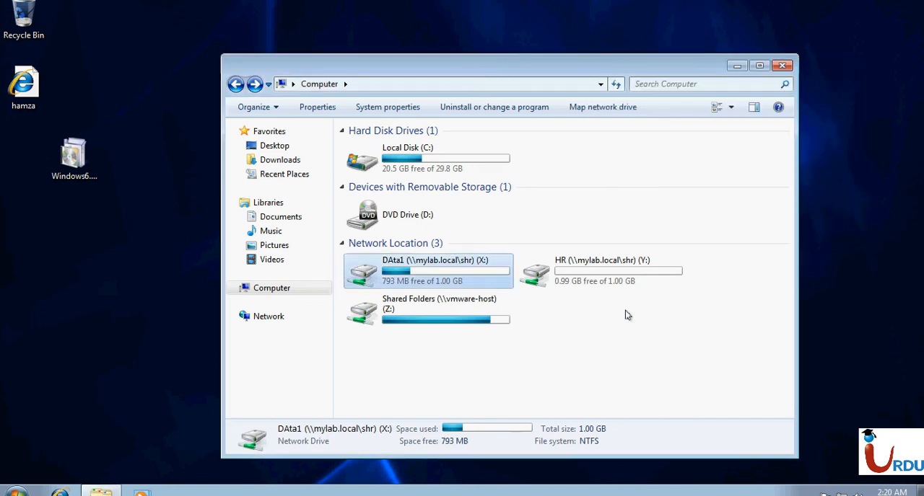
left_click(534, 3)
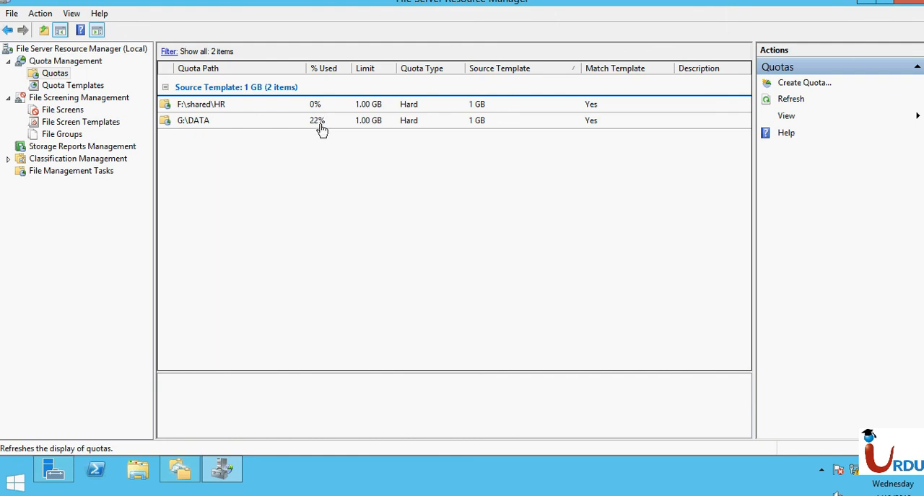
- Back on the client, duplicate the Windows6.1-KB958830-x86-RefreshPkg file within the DAta1 drive, showing the transfer details
left_click(595, 3)
double_click(423, 289)
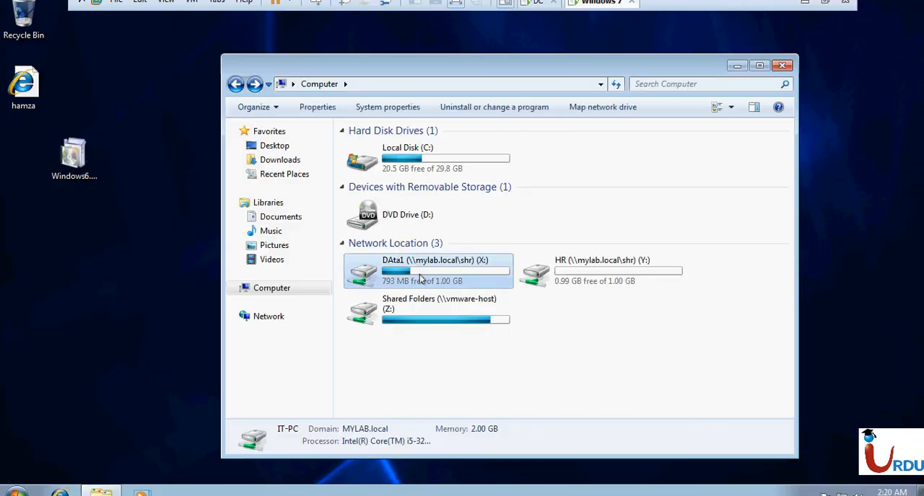
left_click(387, 219)
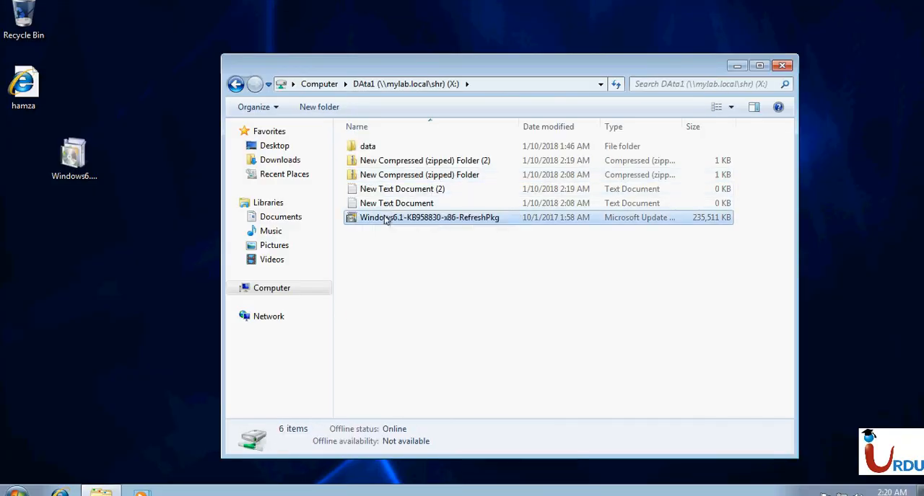
left_click(425, 310)
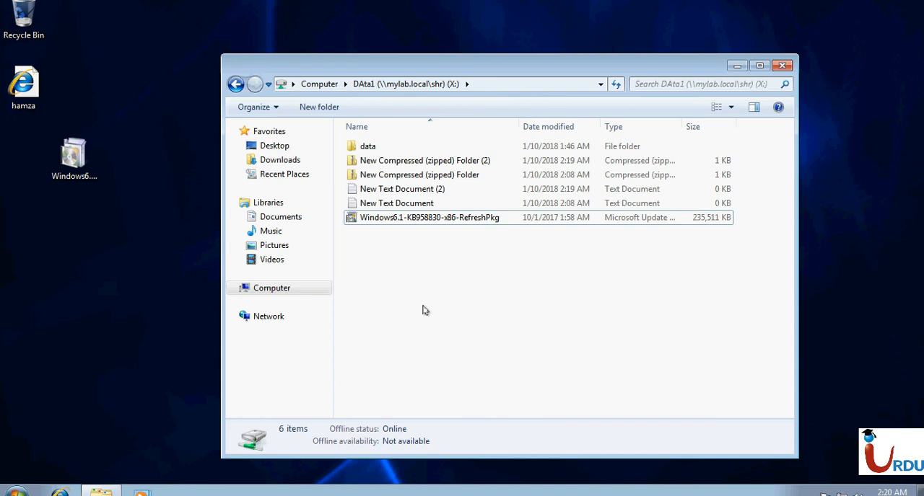
key("ctrl+v")
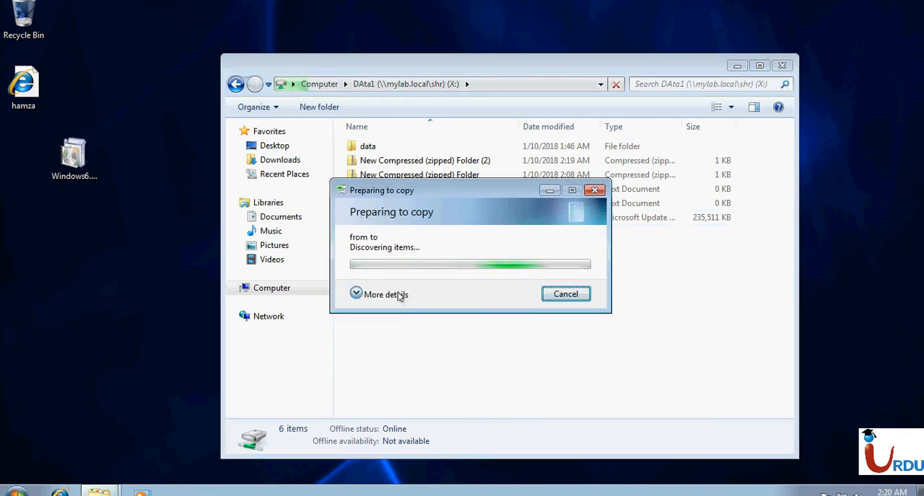
left_click(401, 298)
left_click_drag(443, 195, 614, 161)
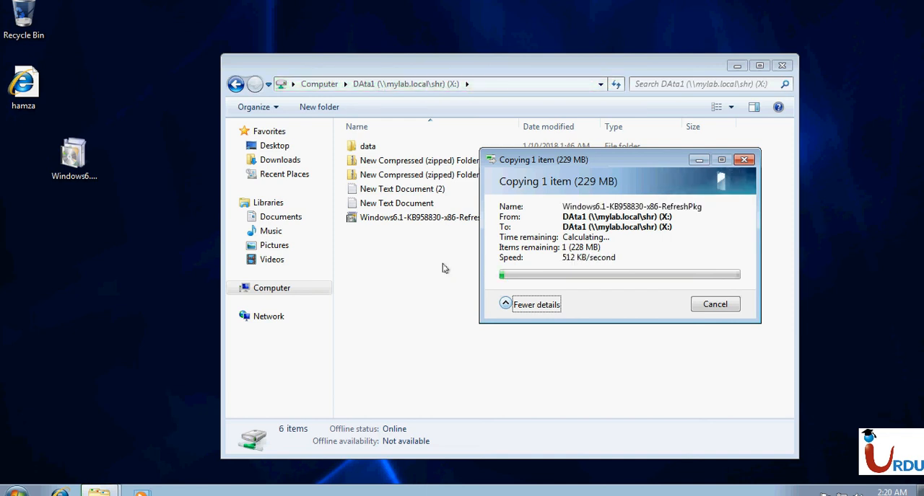
- Examine the G:\DATA quota details and the RAID-5 (G:) drive space on the DC, and return to the client's copy progress
mouse_move(552, 24)
left_click(538, 3)
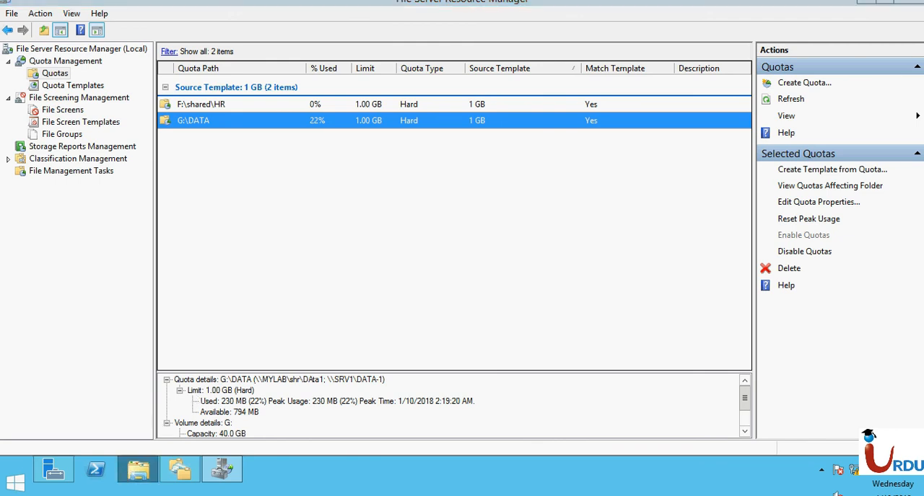
left_click(136, 473)
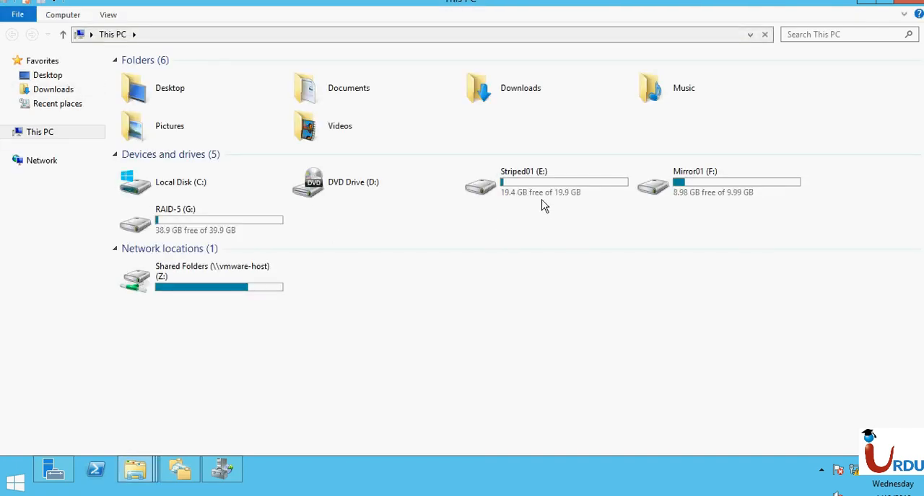
left_click(200, 228)
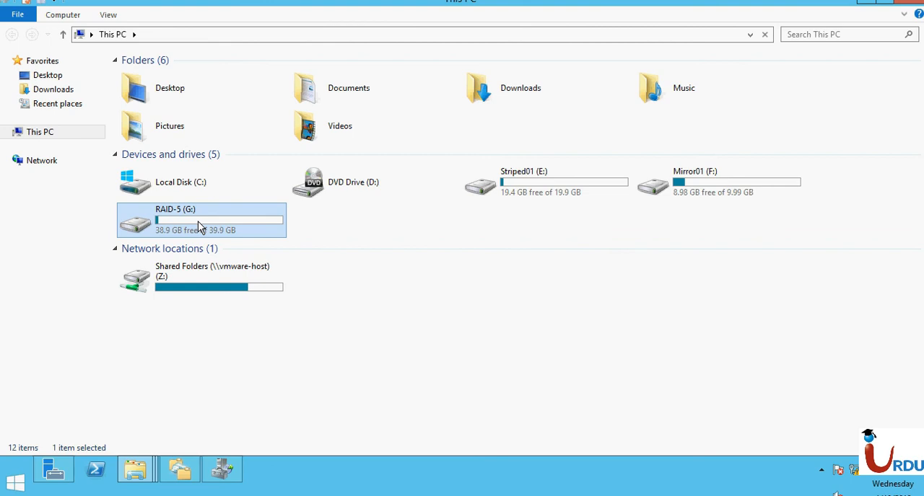
mouse_move(657, 3)
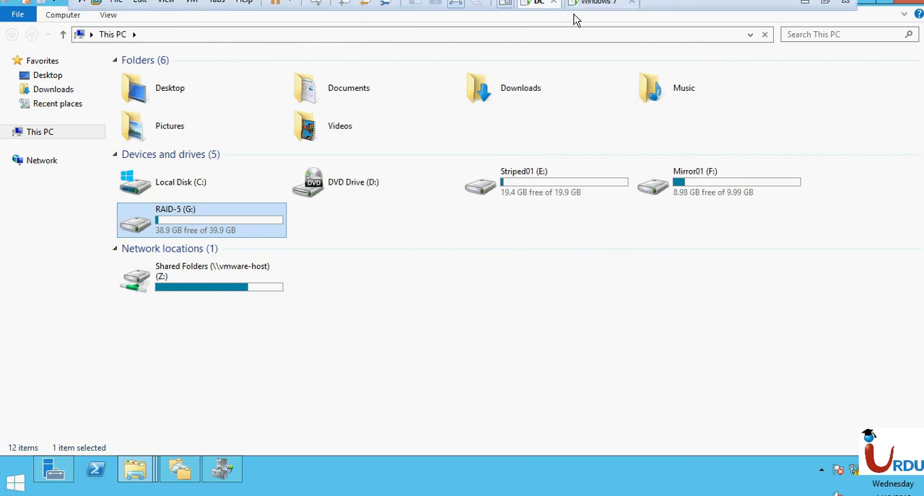
left_click(593, 3)
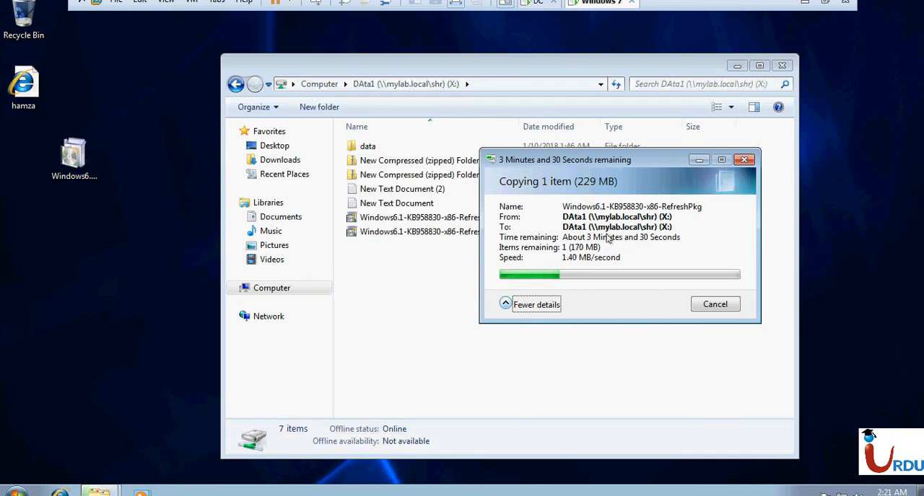